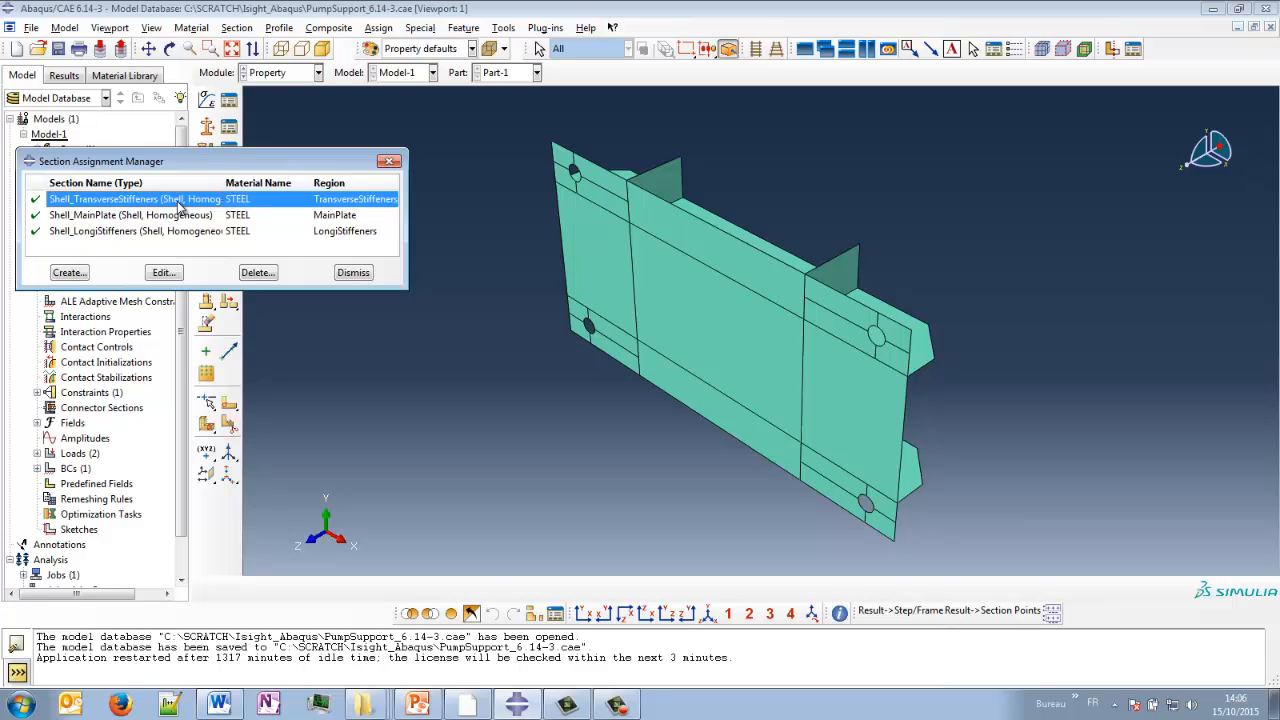
- Close the section assignments and review the part's mesh and the coupling constraints at the reference point in the Interaction module
click(353, 272)
click(281, 74)
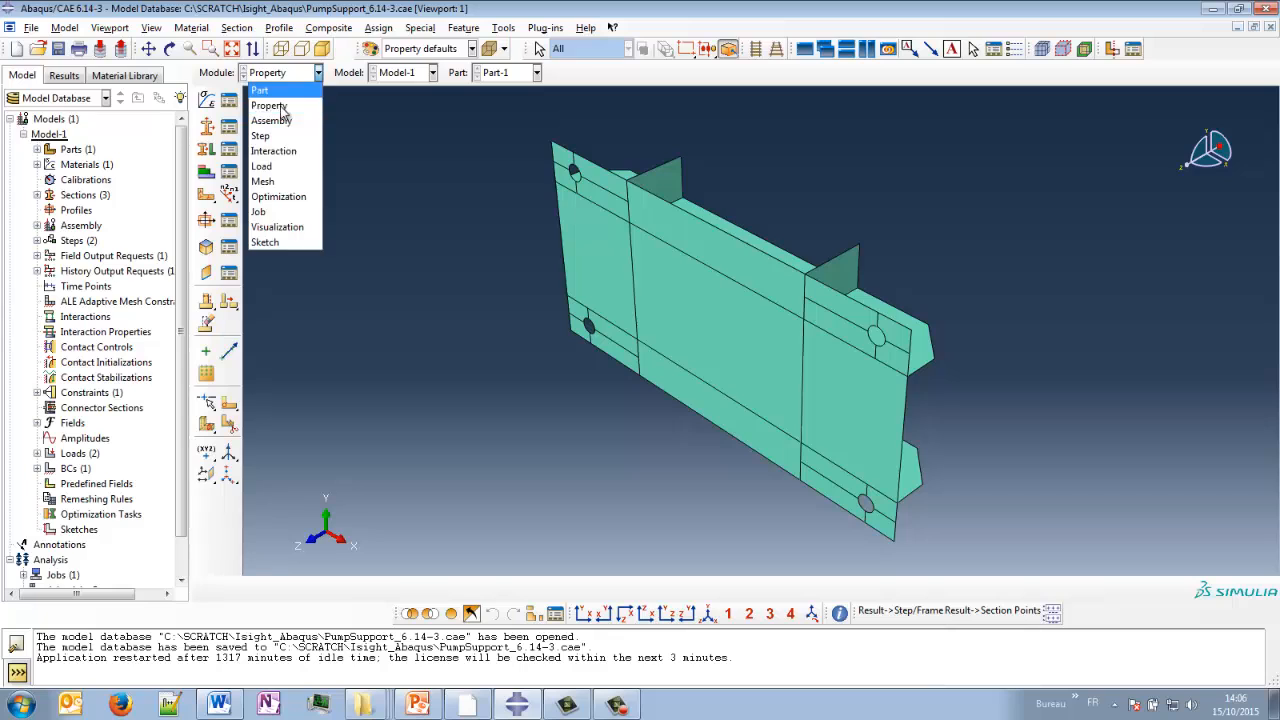
click(270, 172)
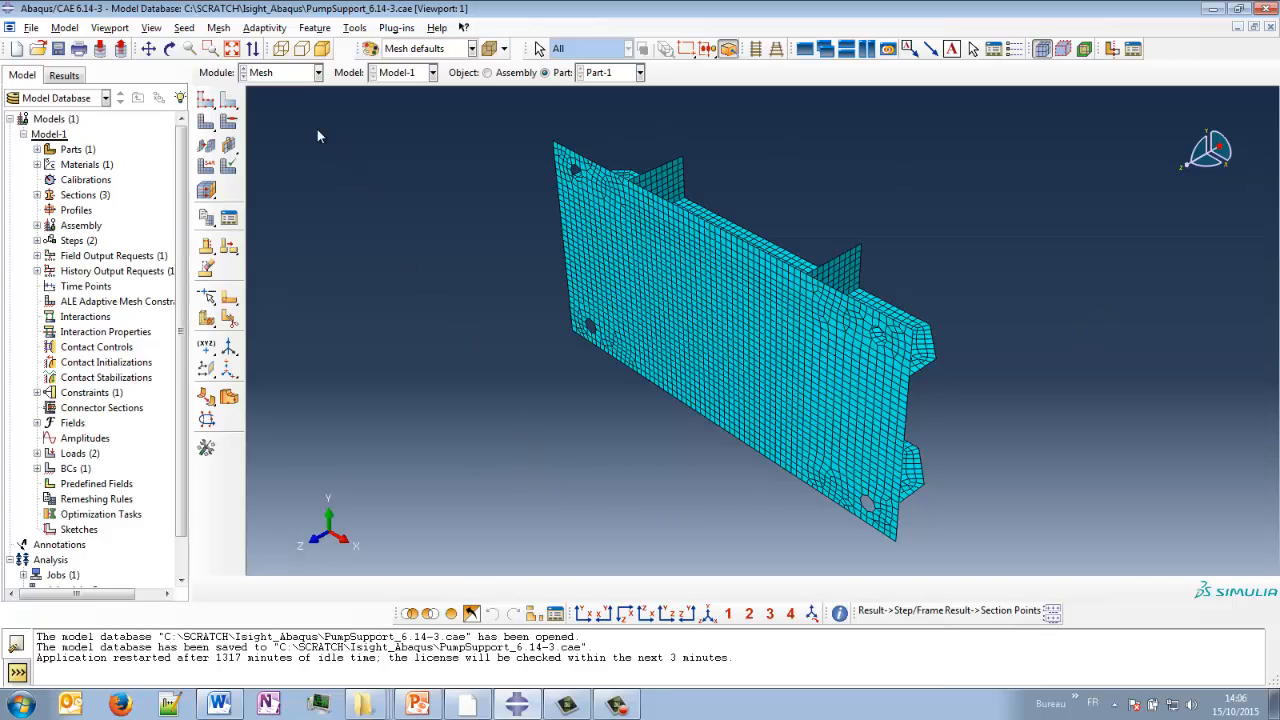
click(298, 76)
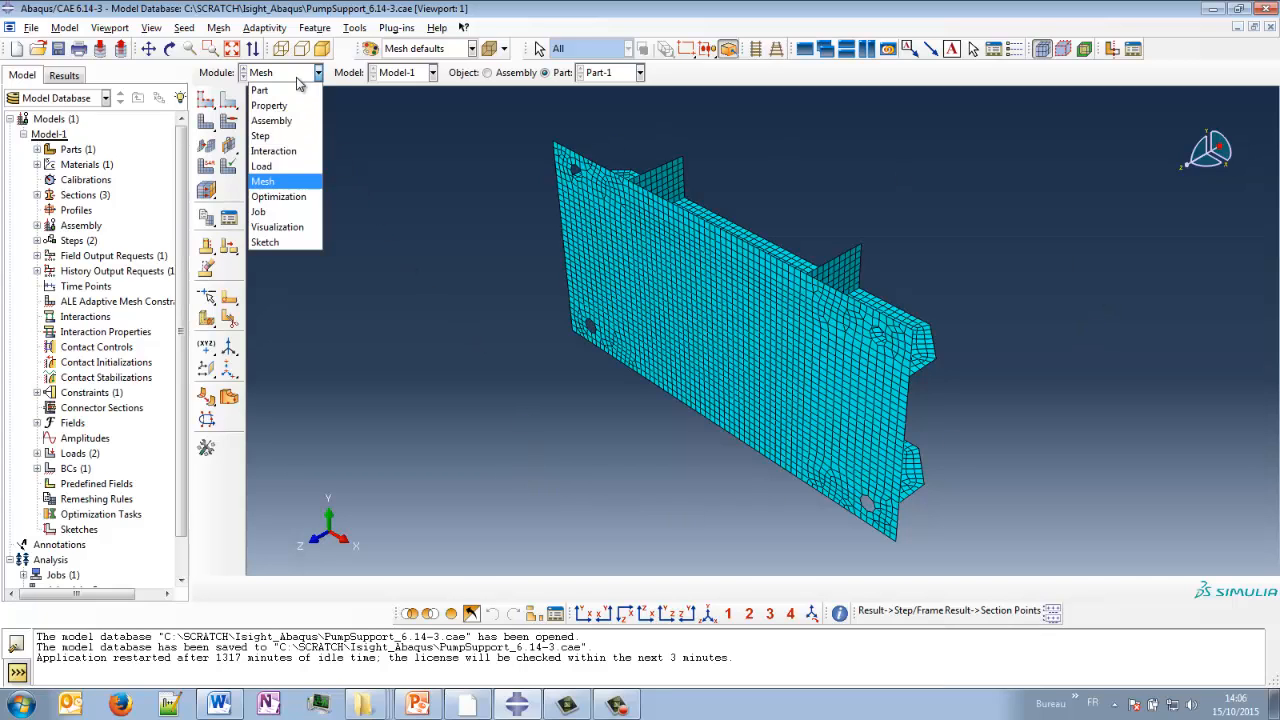
click(290, 145)
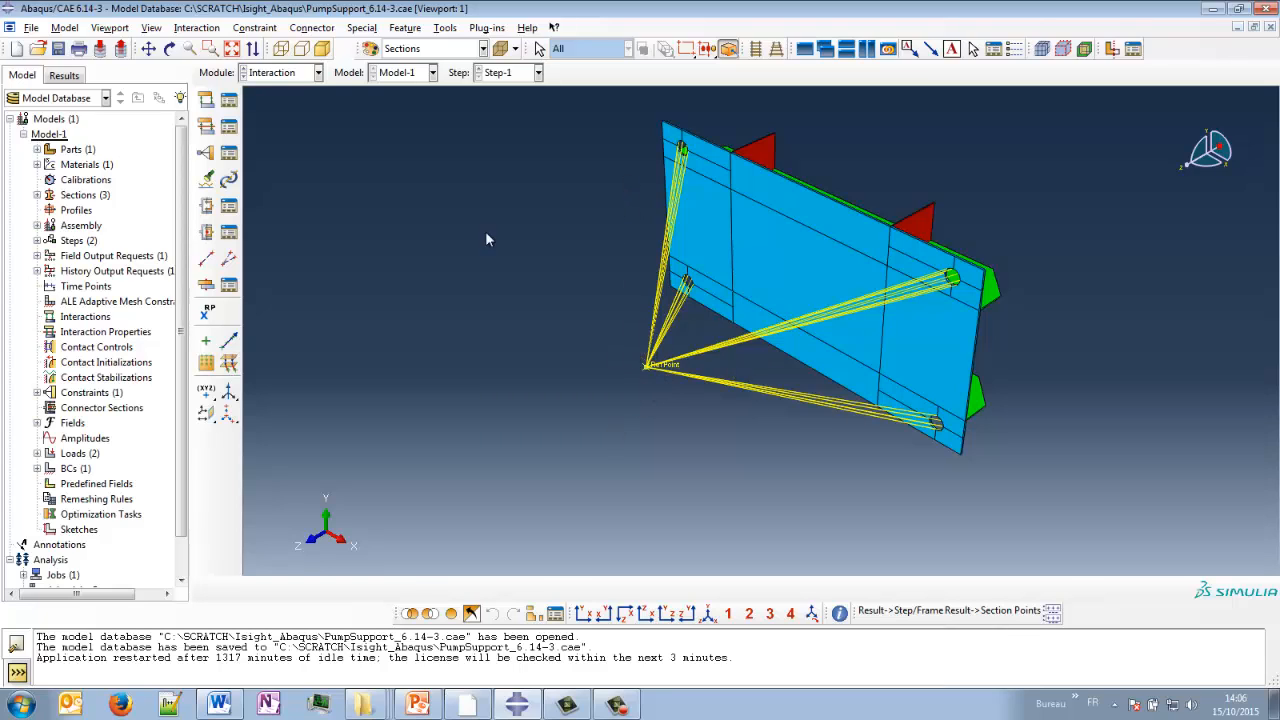
- Inspect the loads and boundary conditions in the Load module, viewing the model in wireframe before restoring shaded display
click(282, 73)
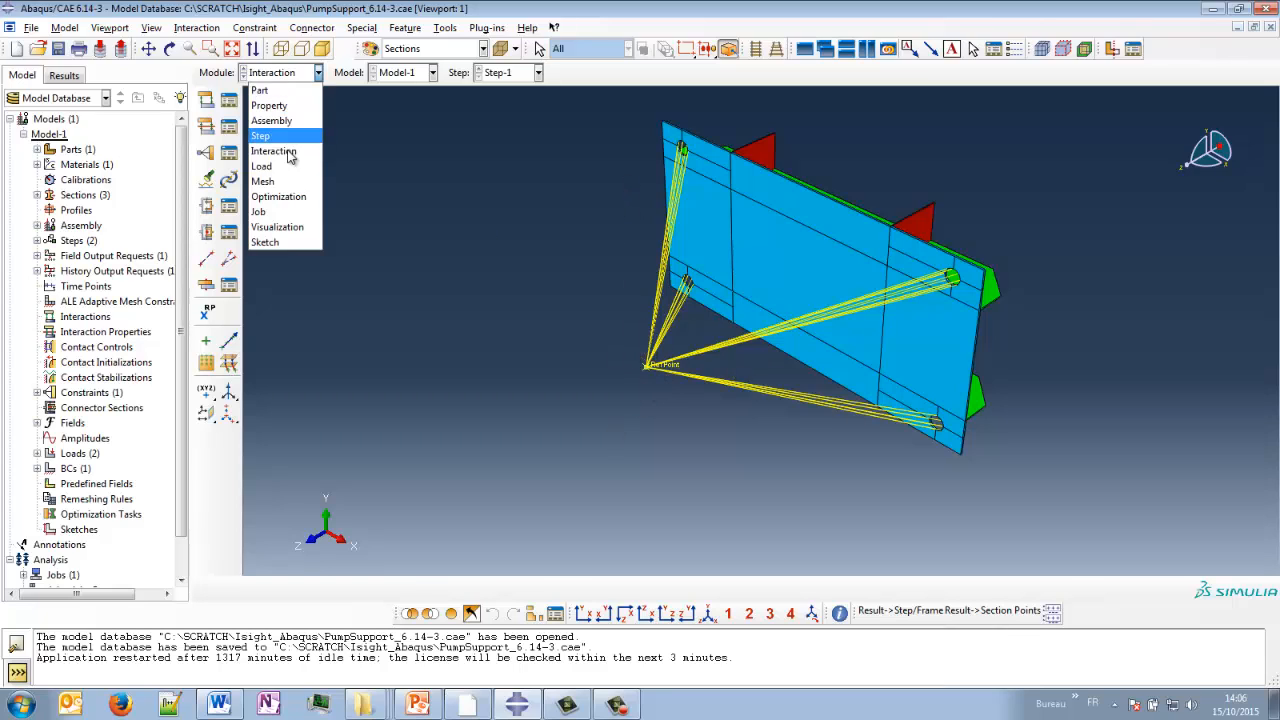
click(275, 171)
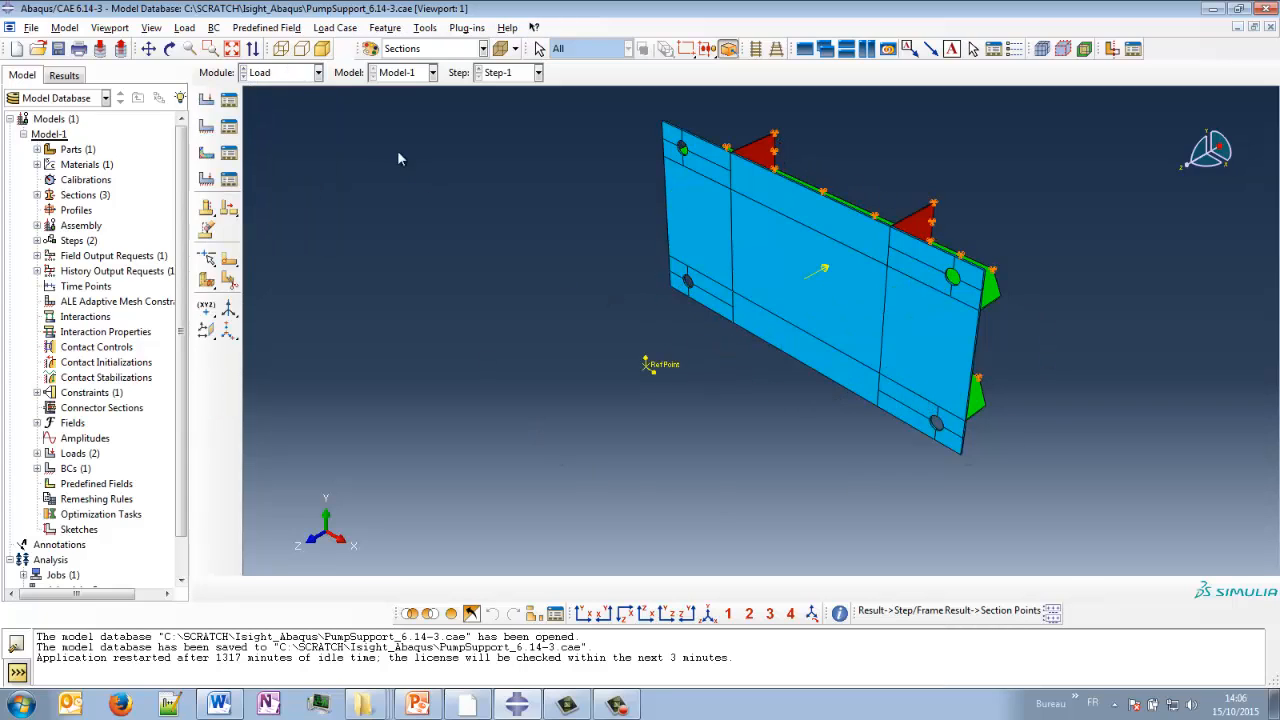
click(281, 49)
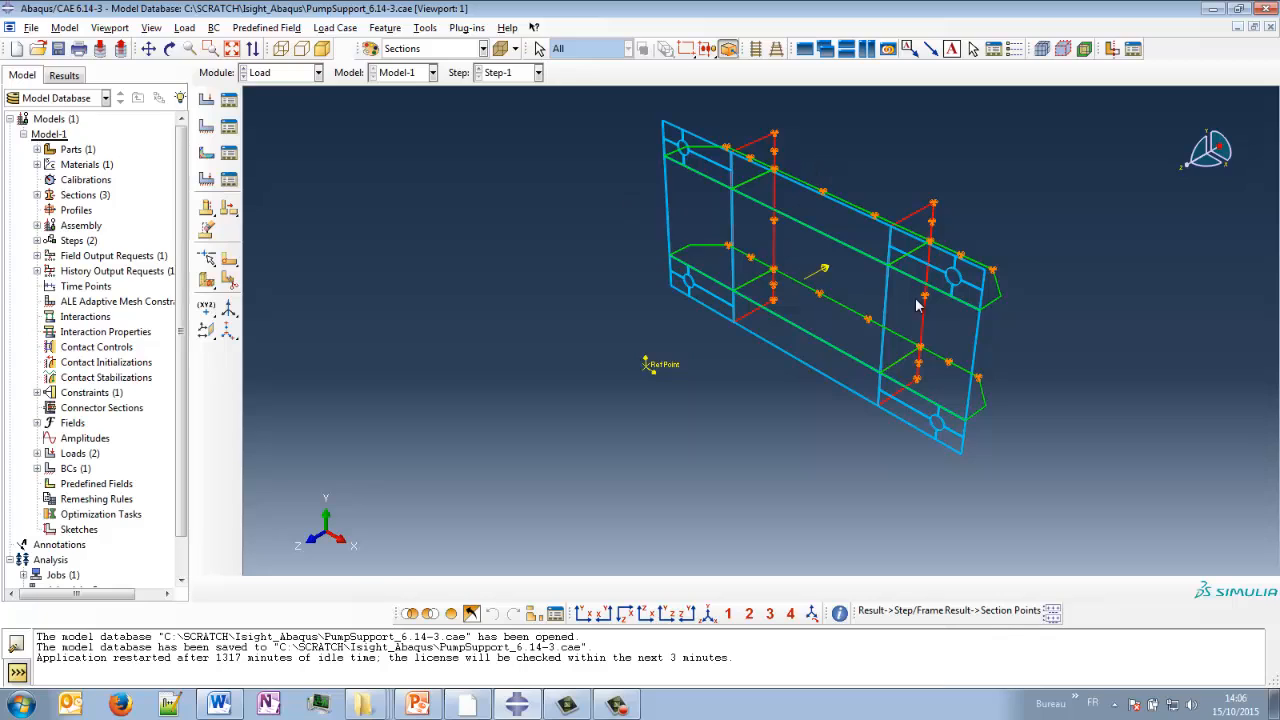
click(322, 49)
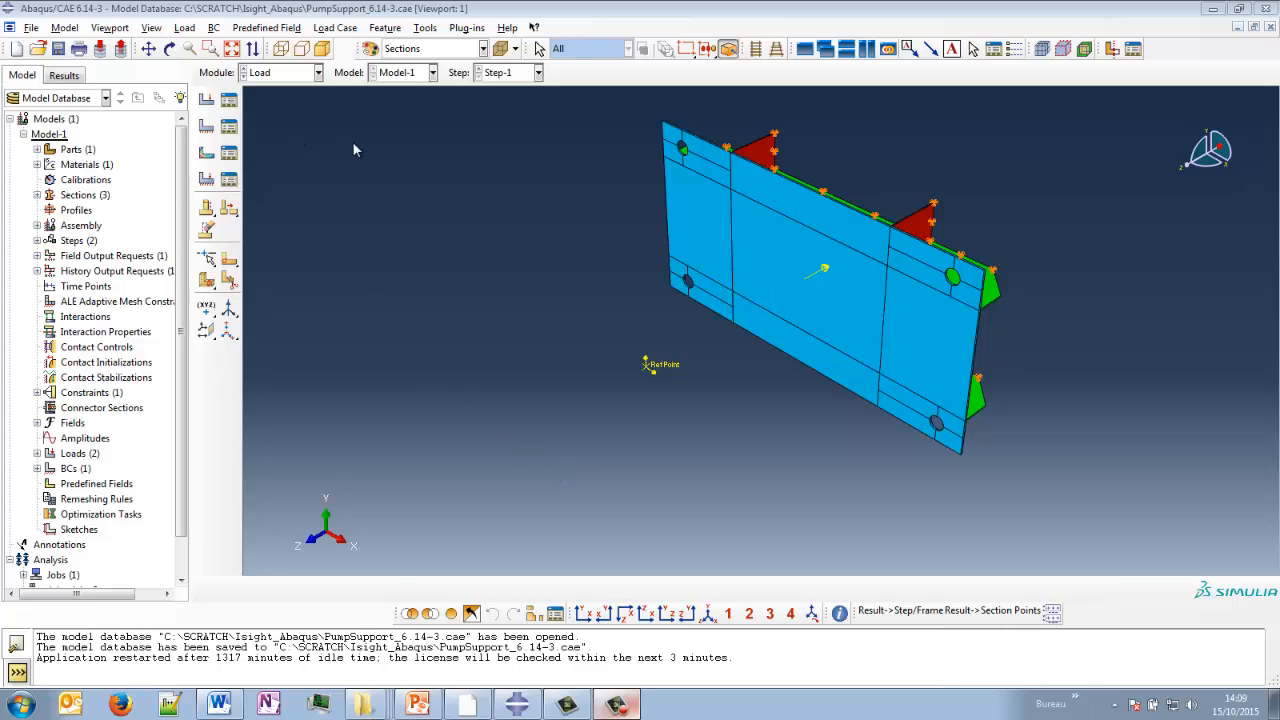
- Review the point mass in the Inertia Manager of the Interaction module and inspect the reference point up close
click(290, 72)
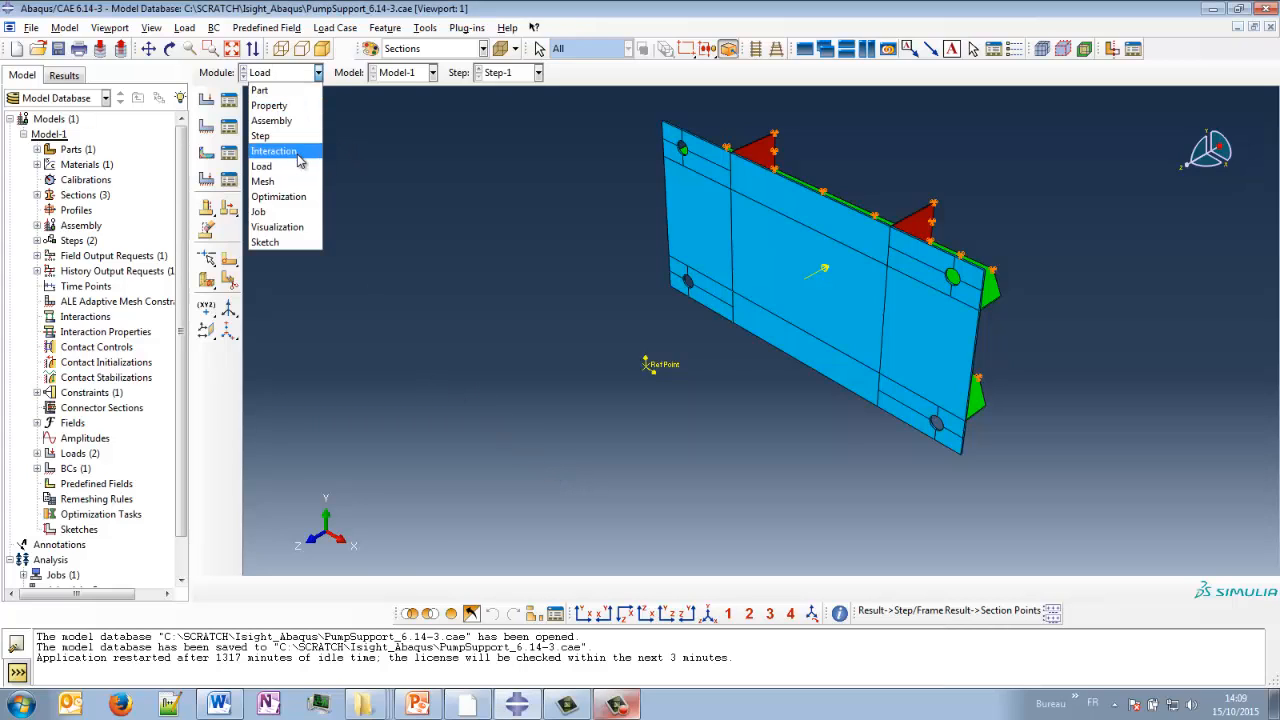
click(280, 150)
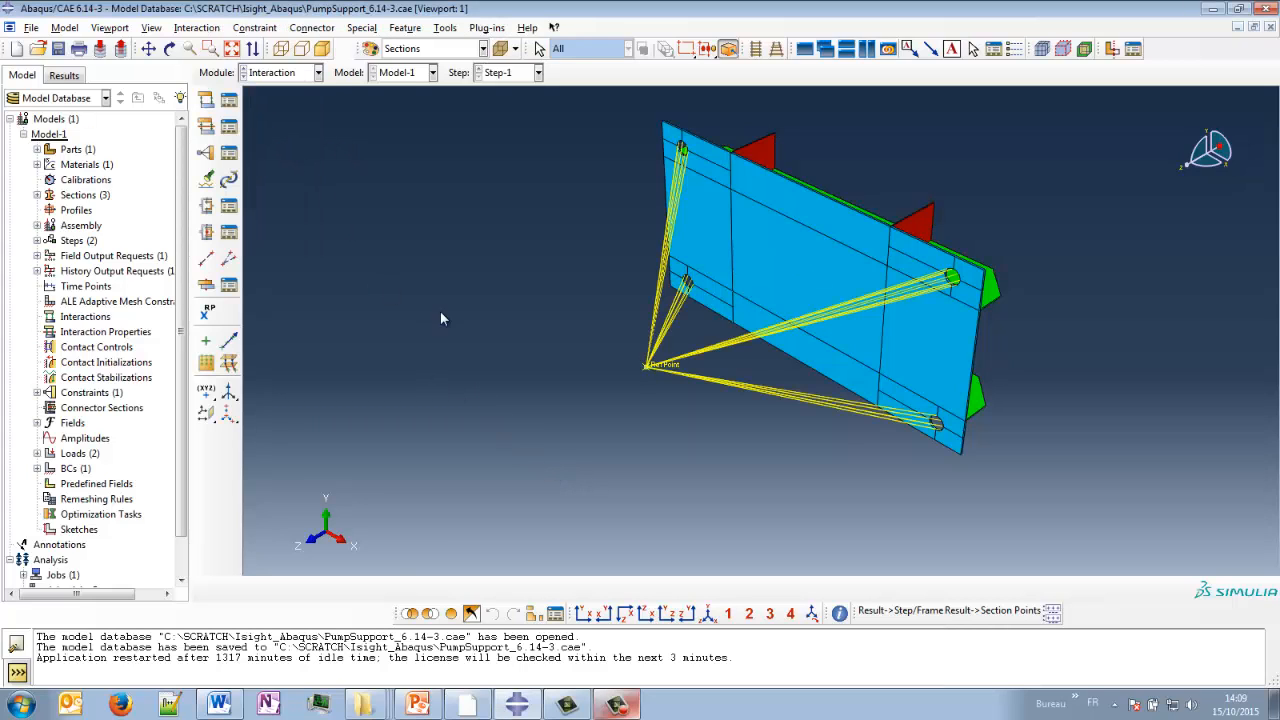
click(362, 27)
mouse_move(390, 46)
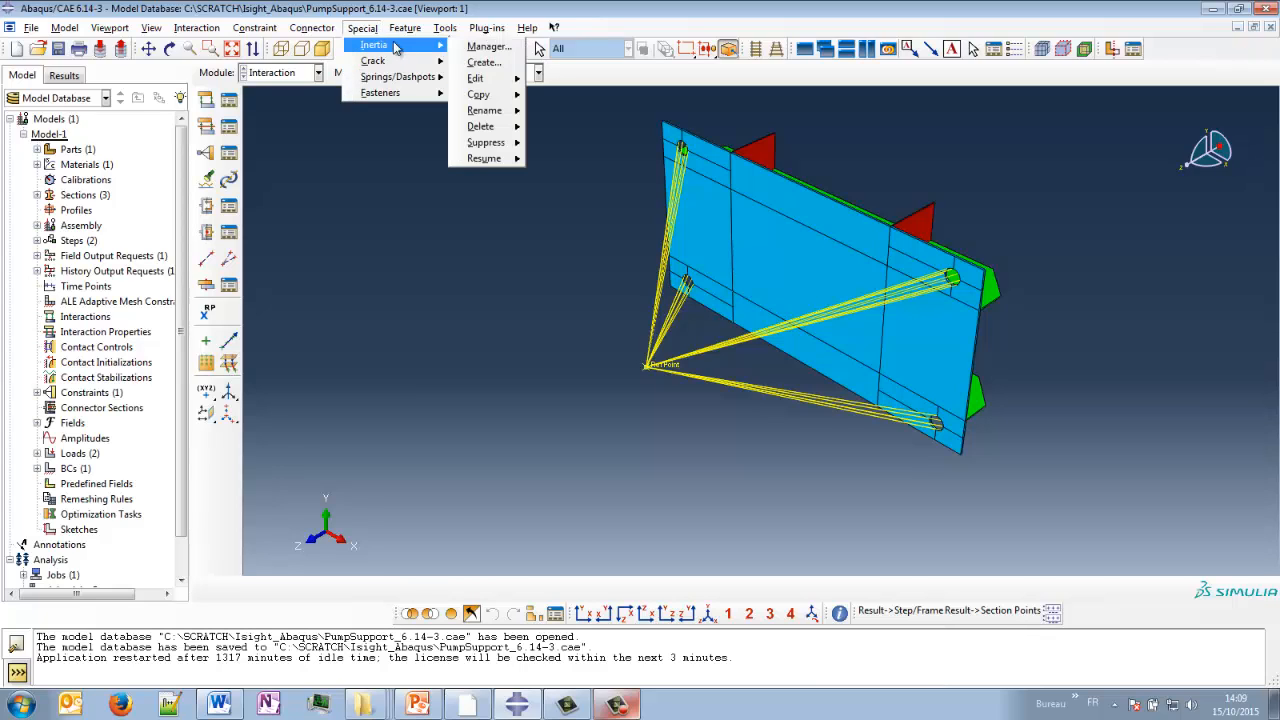
click(480, 47)
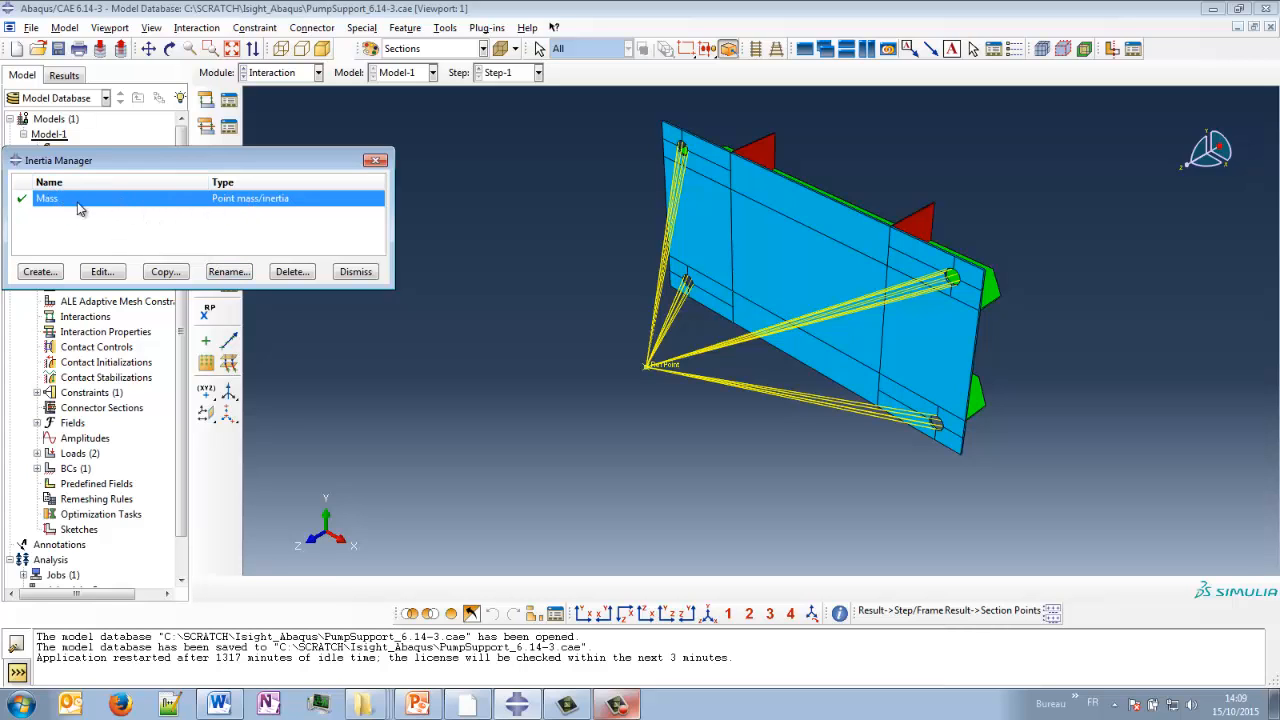
scroll(650, 370, up, 5)
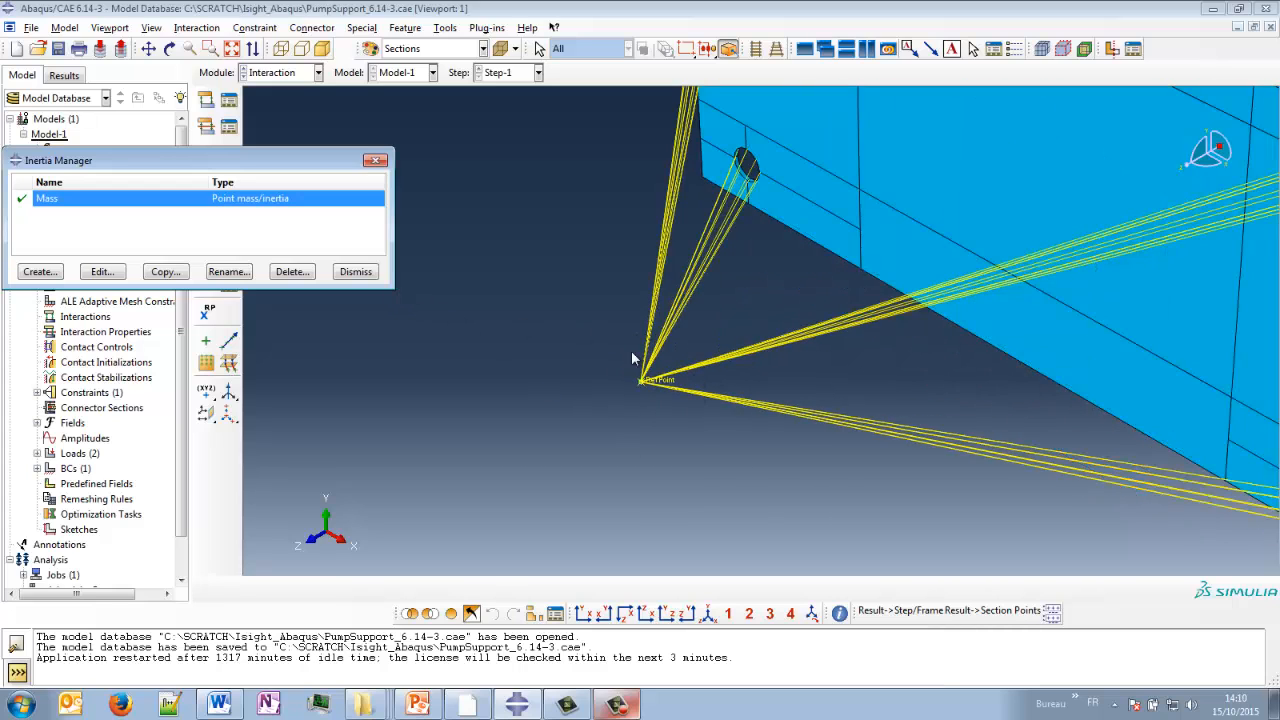
click(368, 273)
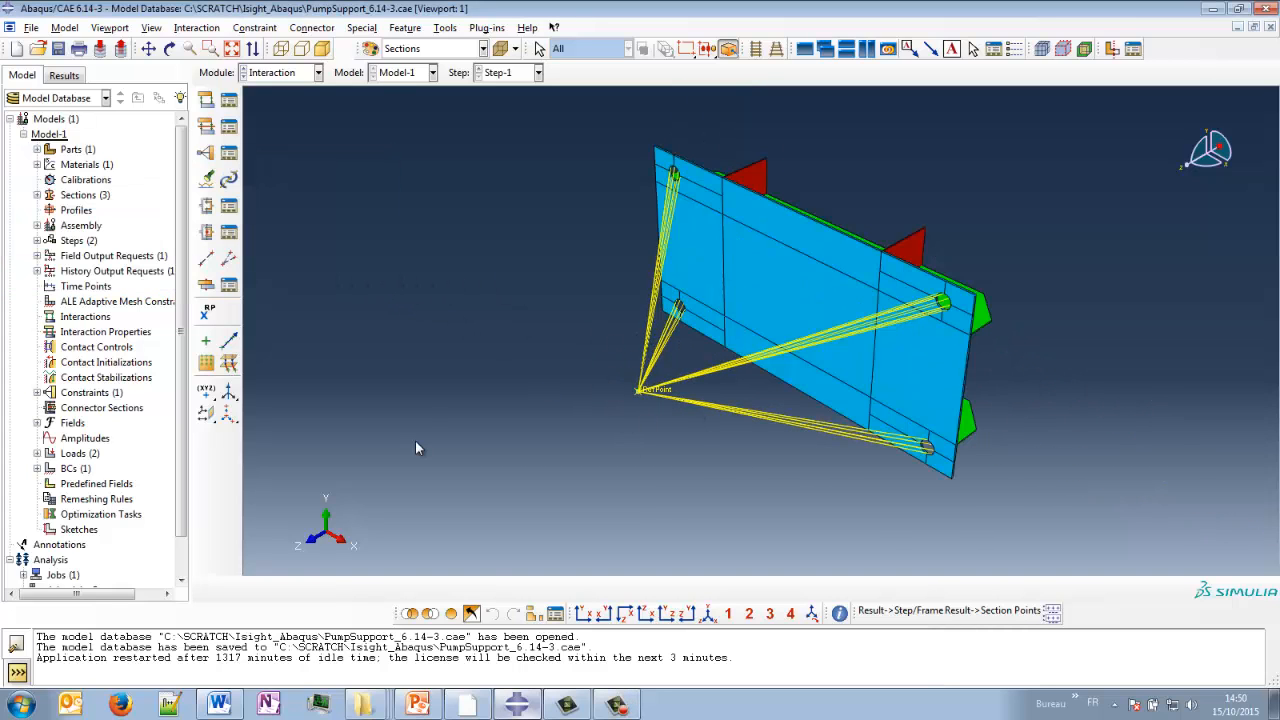
- Display the Job-PumpSupport.odb results in isometric view with Mises stress contours on the deformed shape
click(283, 76)
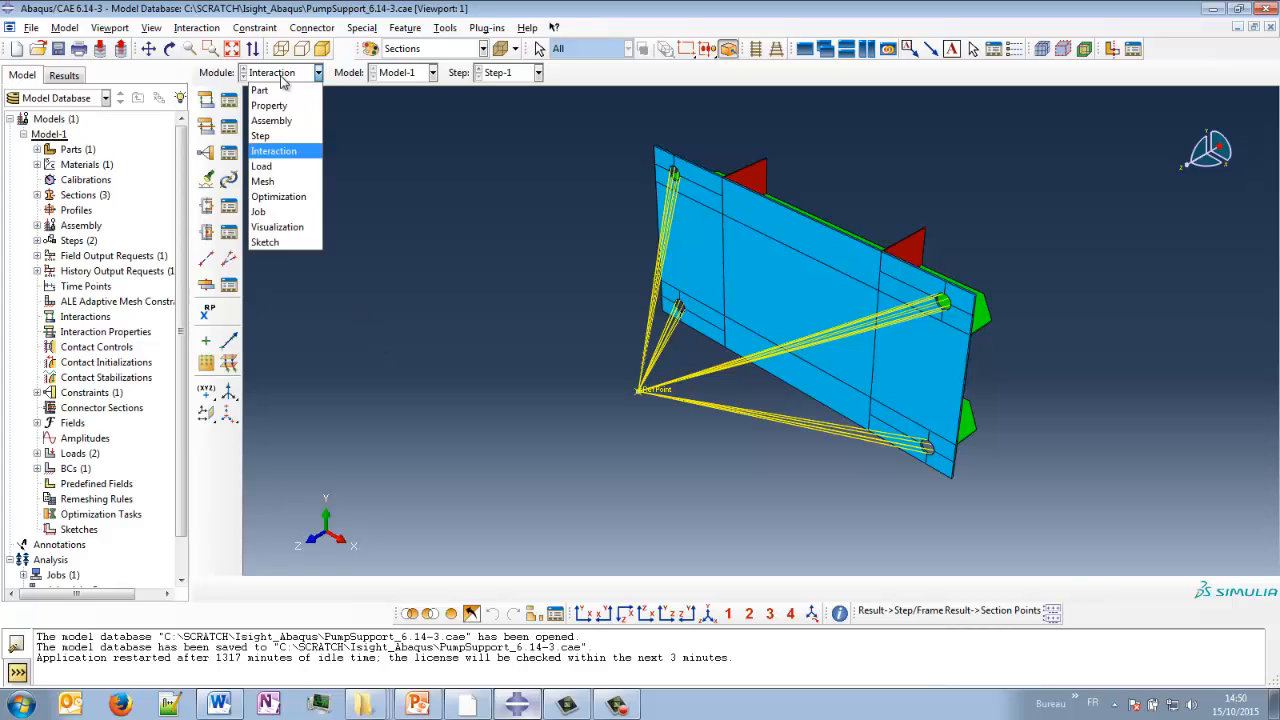
click(279, 228)
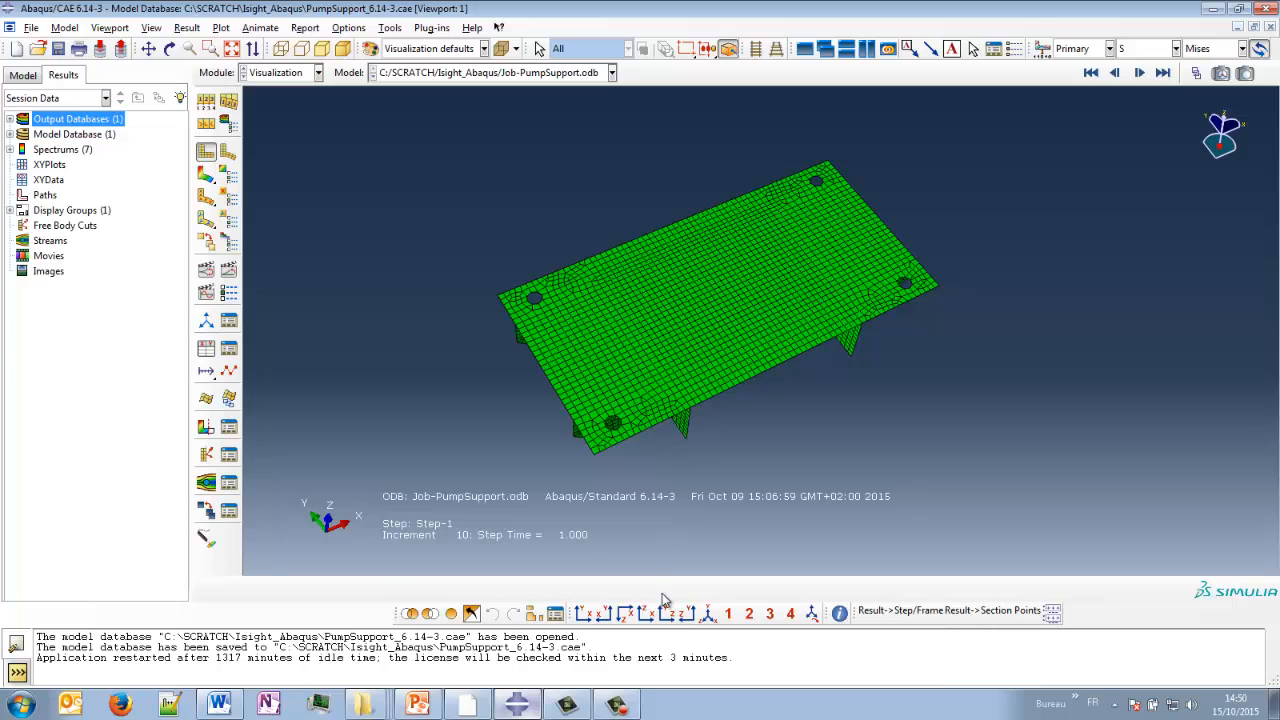
click(708, 613)
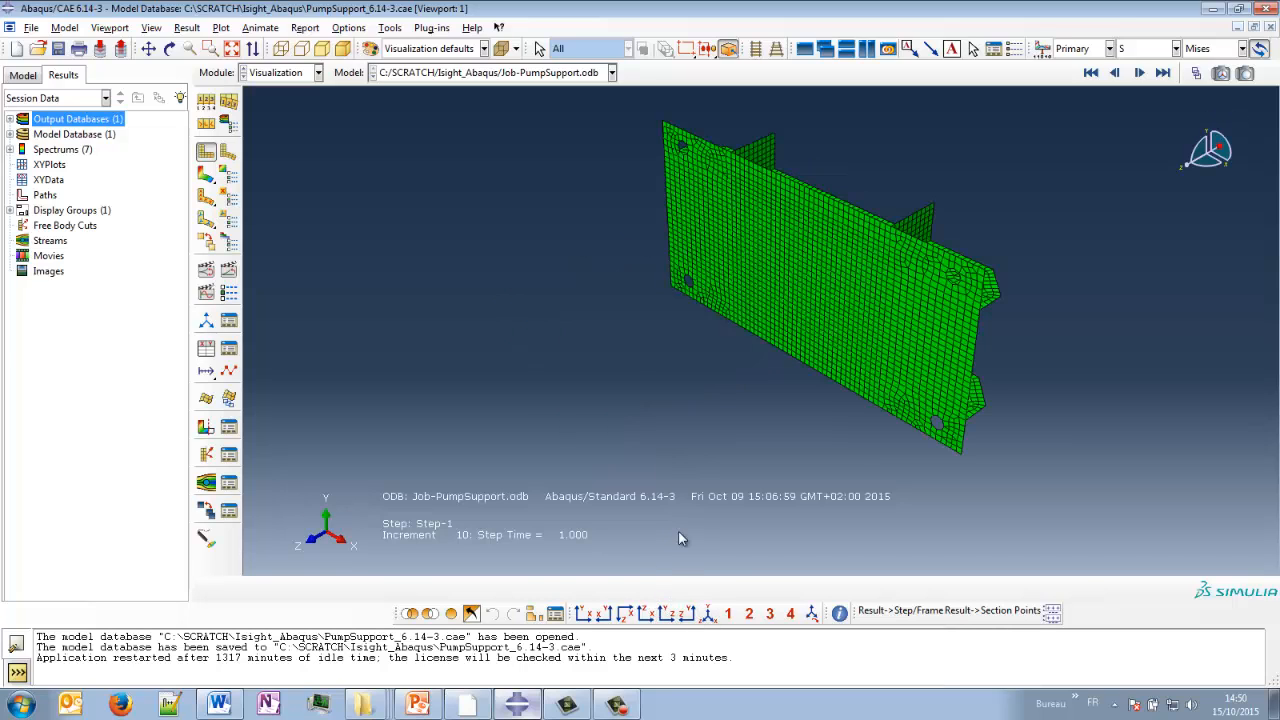
click(206, 176)
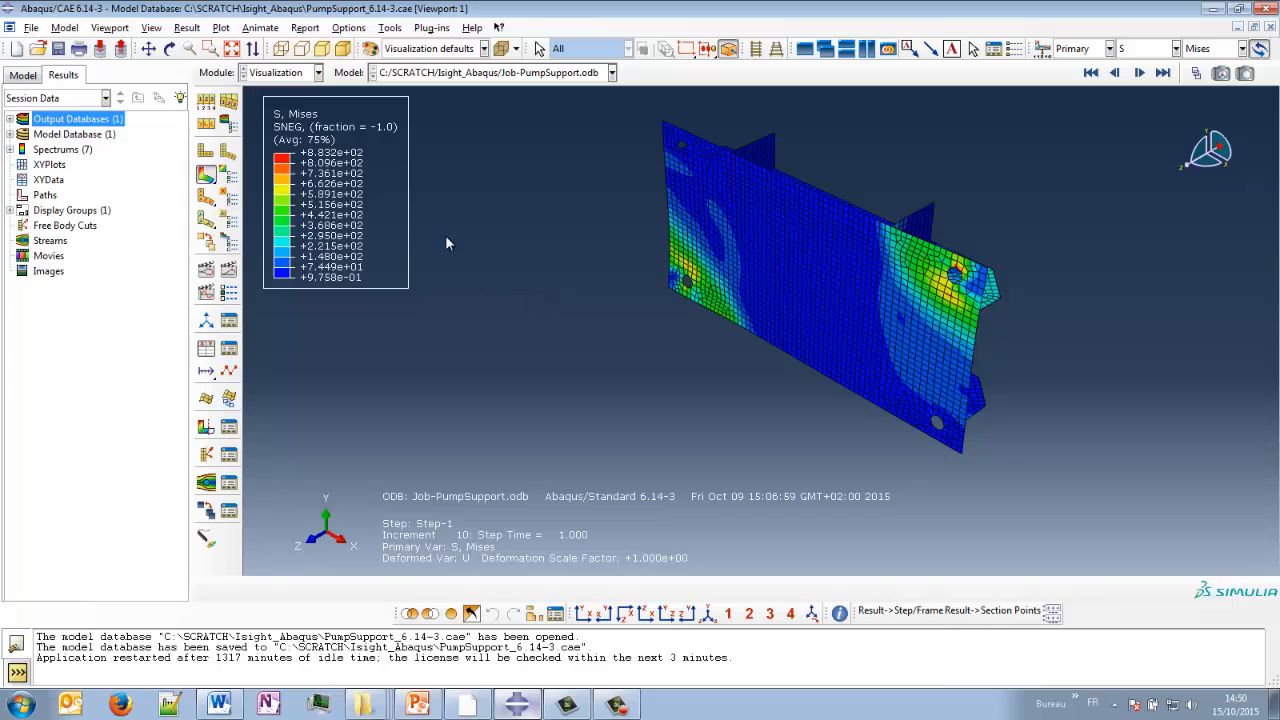
- Turn off averaging of element output at nodes for the stress contour plot
click(228, 123)
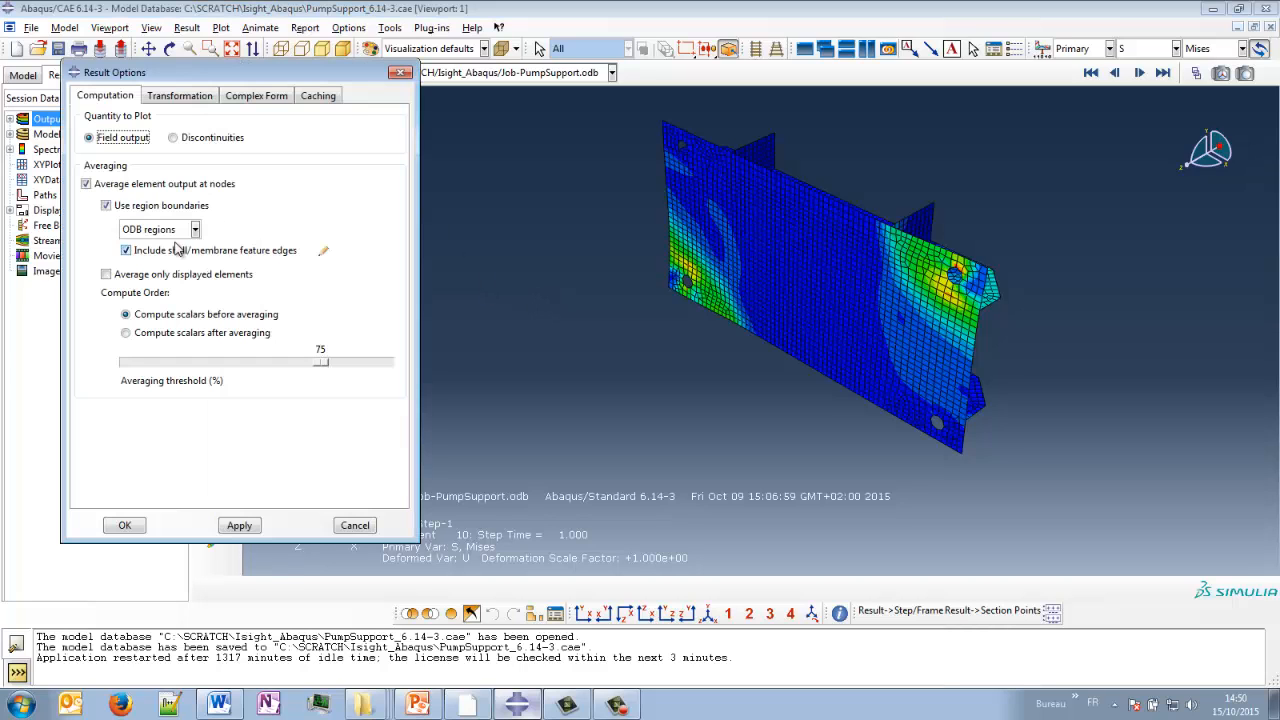
click(117, 186)
click(126, 526)
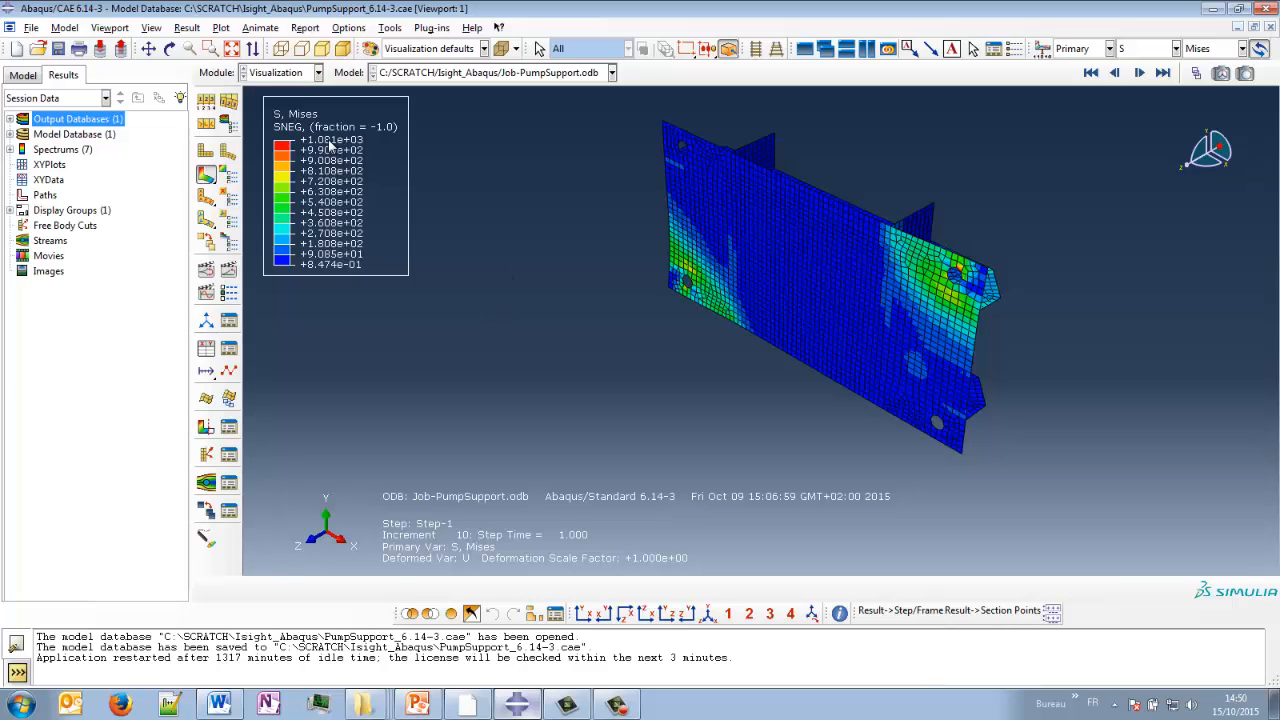
drag(586, 322, 536, 364)
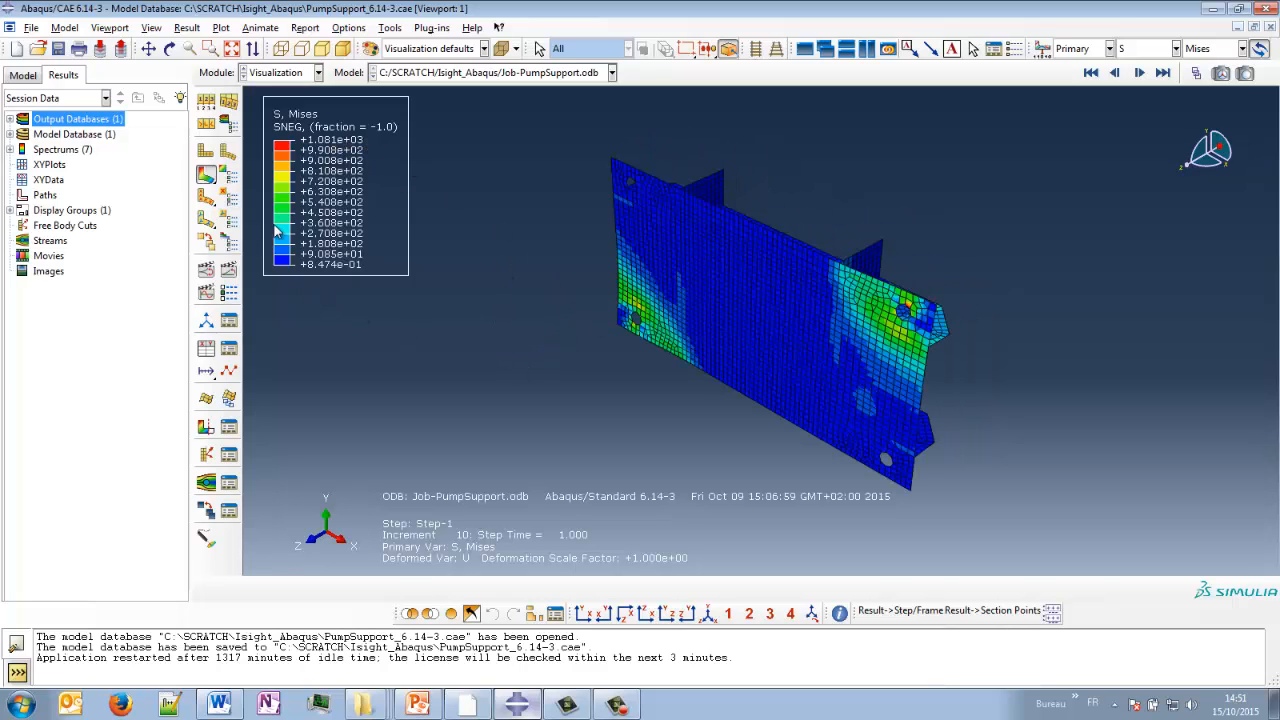
- Show the location of the maximum stress on the contour plot and inspect the elements around that hole
click(229, 175)
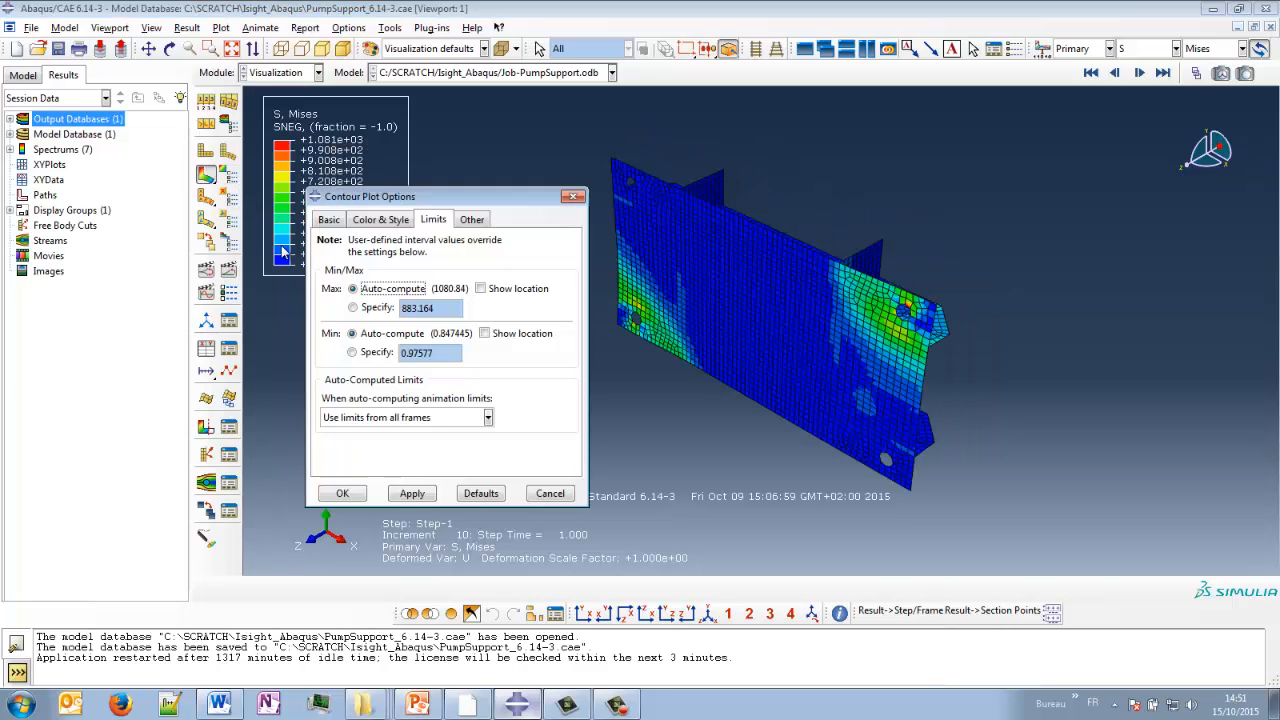
click(481, 289)
click(342, 493)
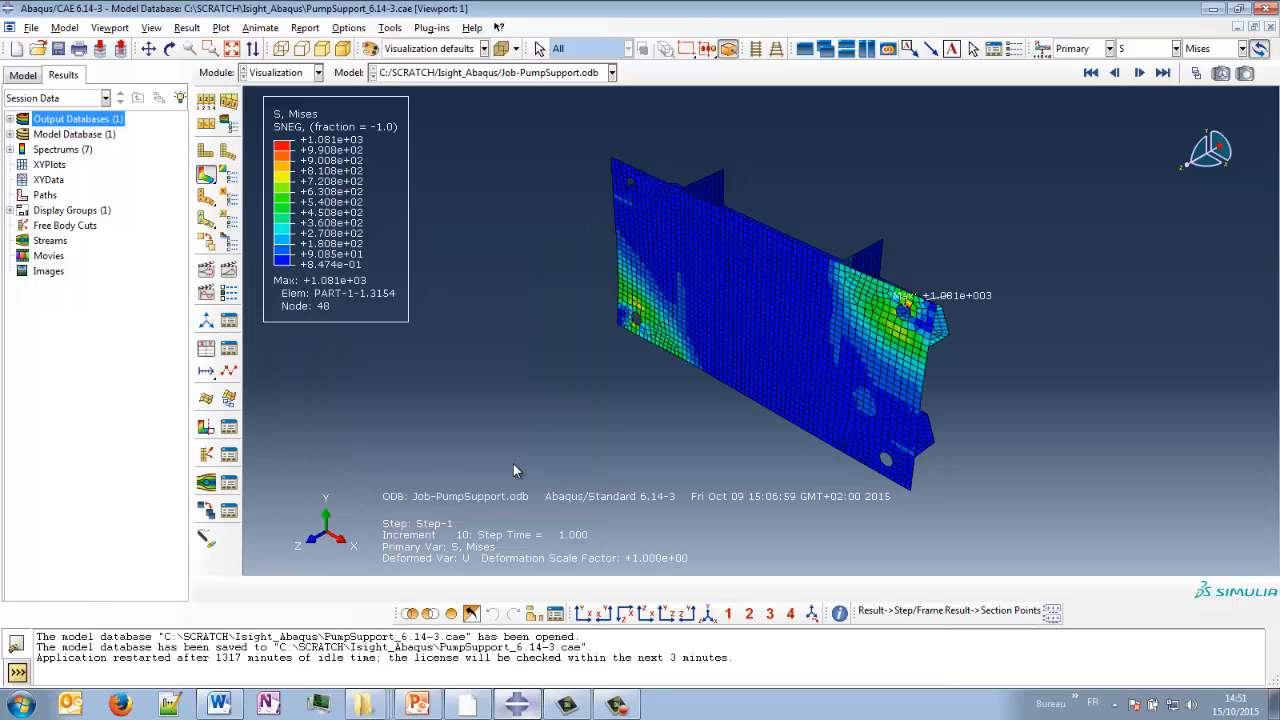
scroll(905, 300, up, 5)
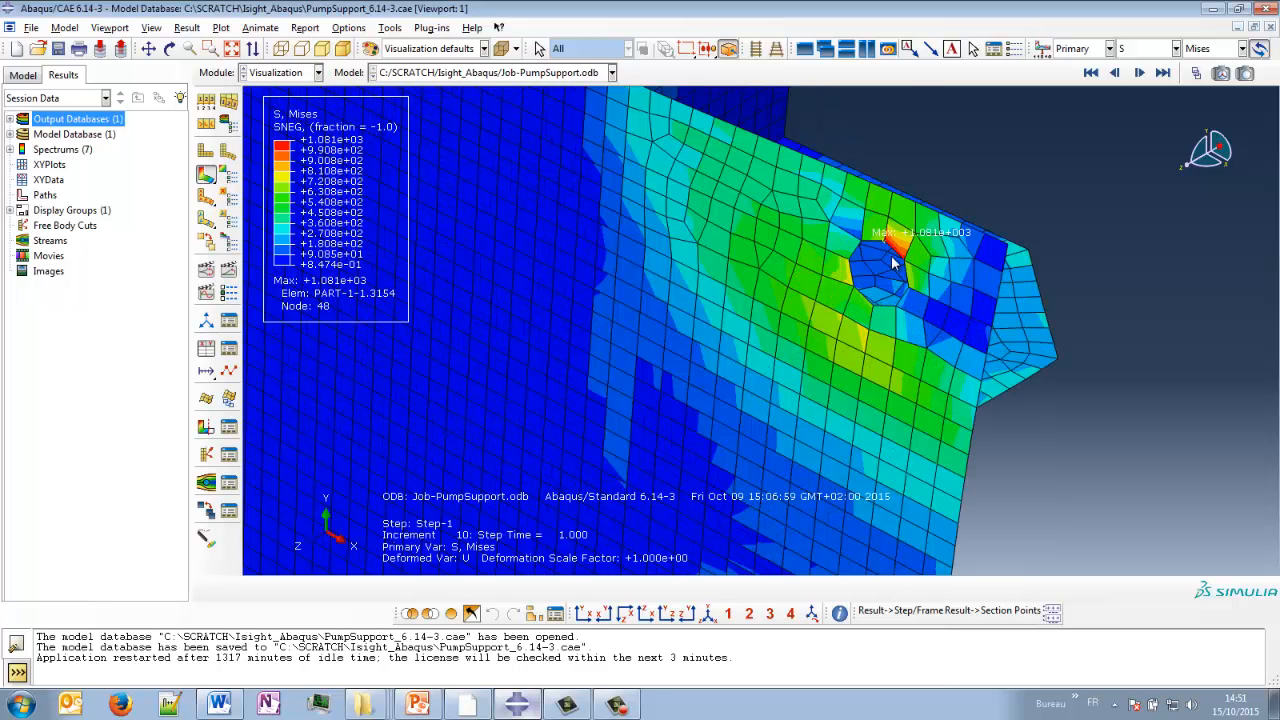
scroll(893, 262, up, 5)
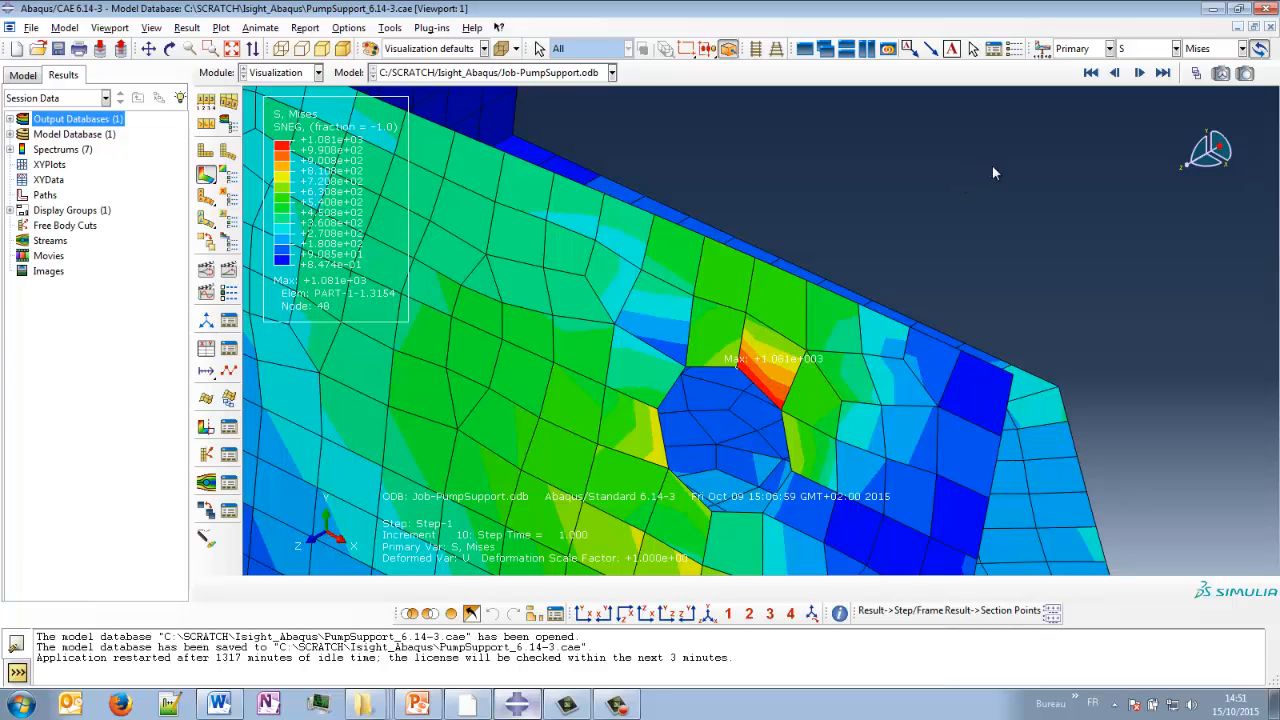
- Probe the integration-point Mises stresses of the element at the maximum-stress location, then close the probe and view the whole plate
click(207, 540)
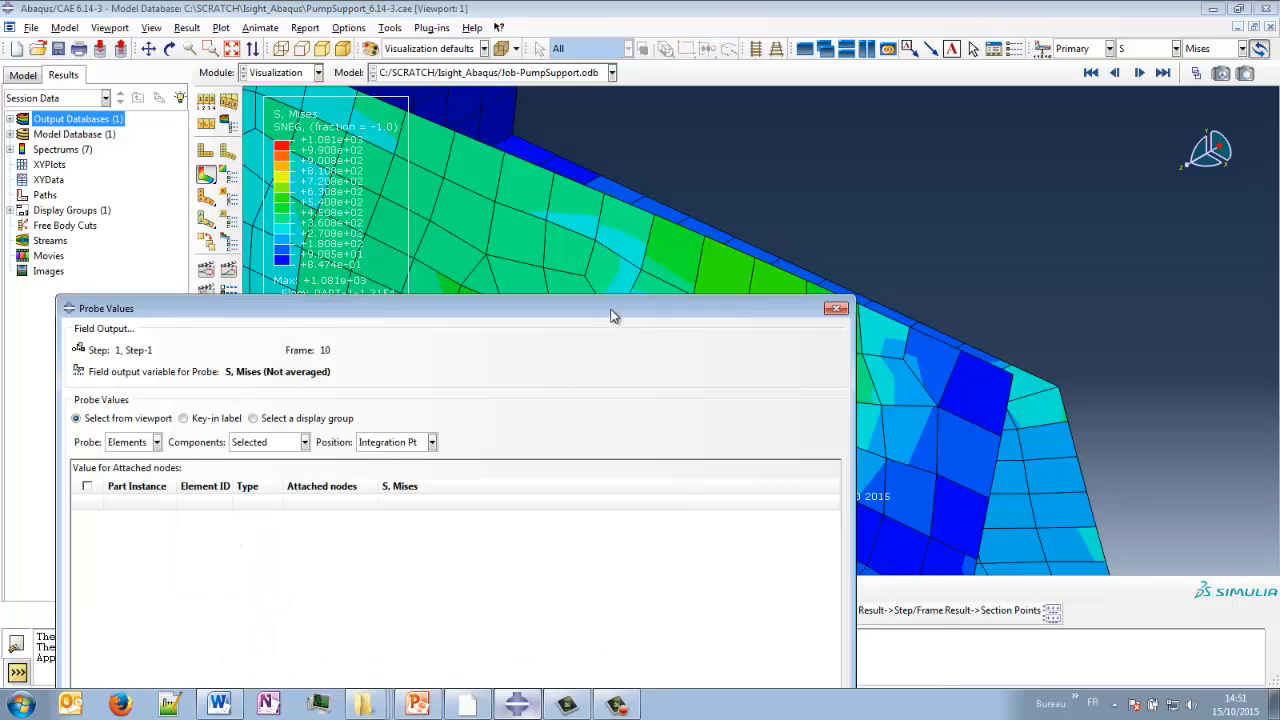
drag(616, 312, 763, 178)
click(773, 378)
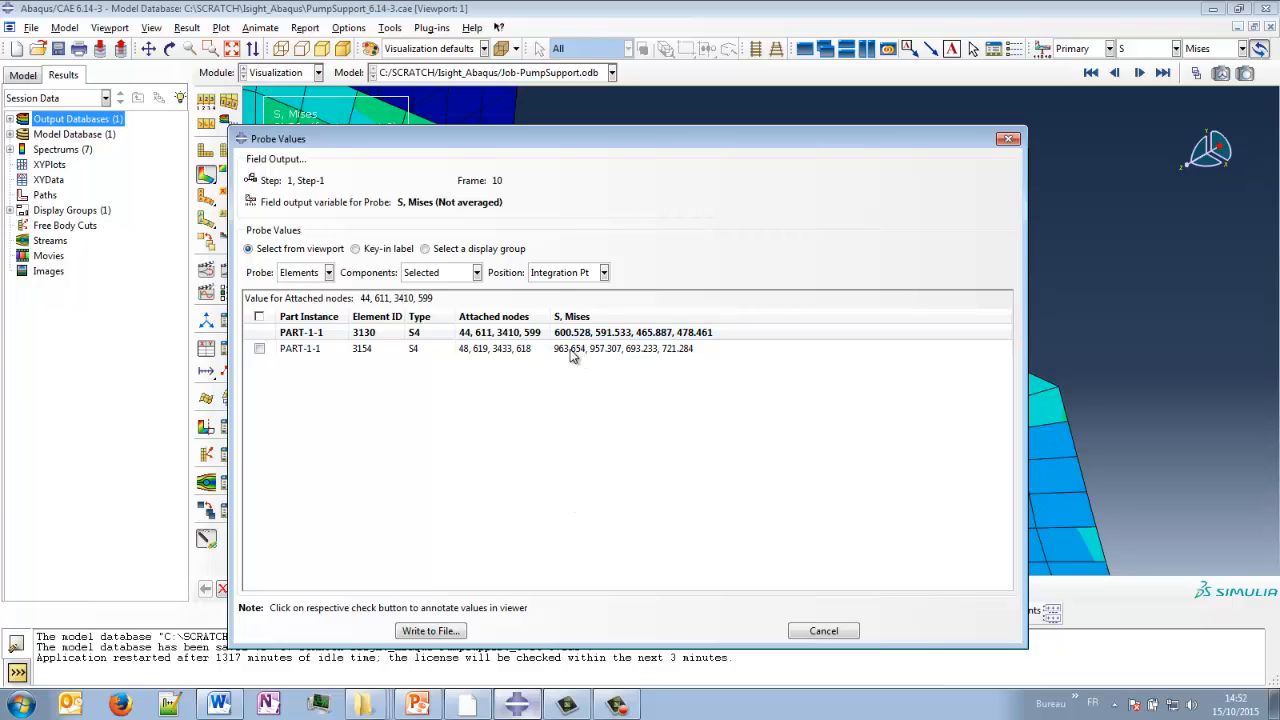
click(1009, 140)
click(643, 449)
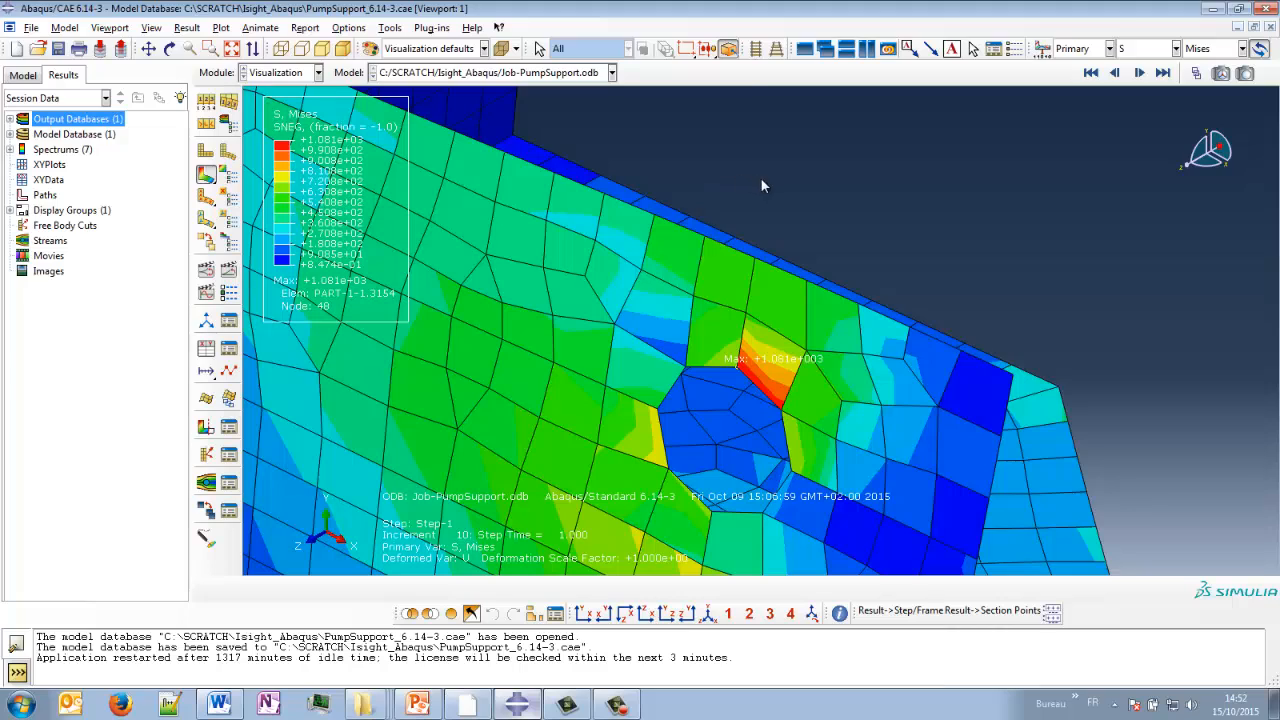
scroll(761, 332, up, 3)
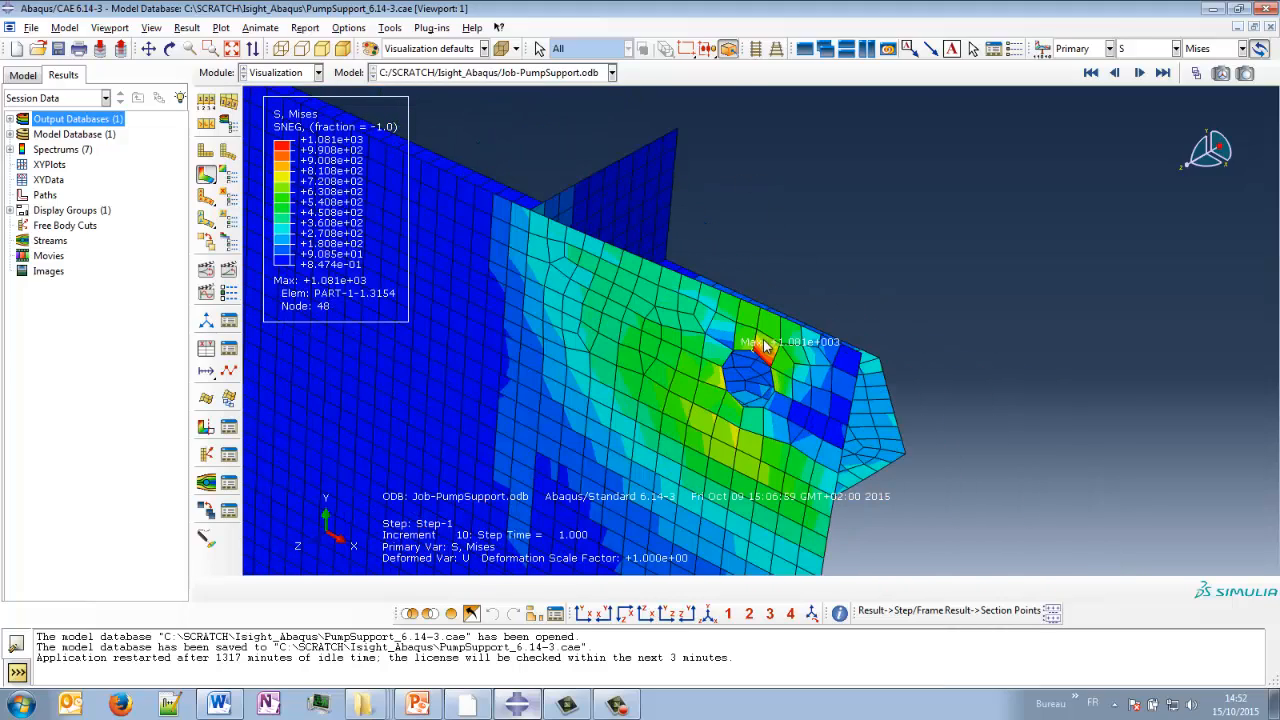
scroll(763, 346, up, 4)
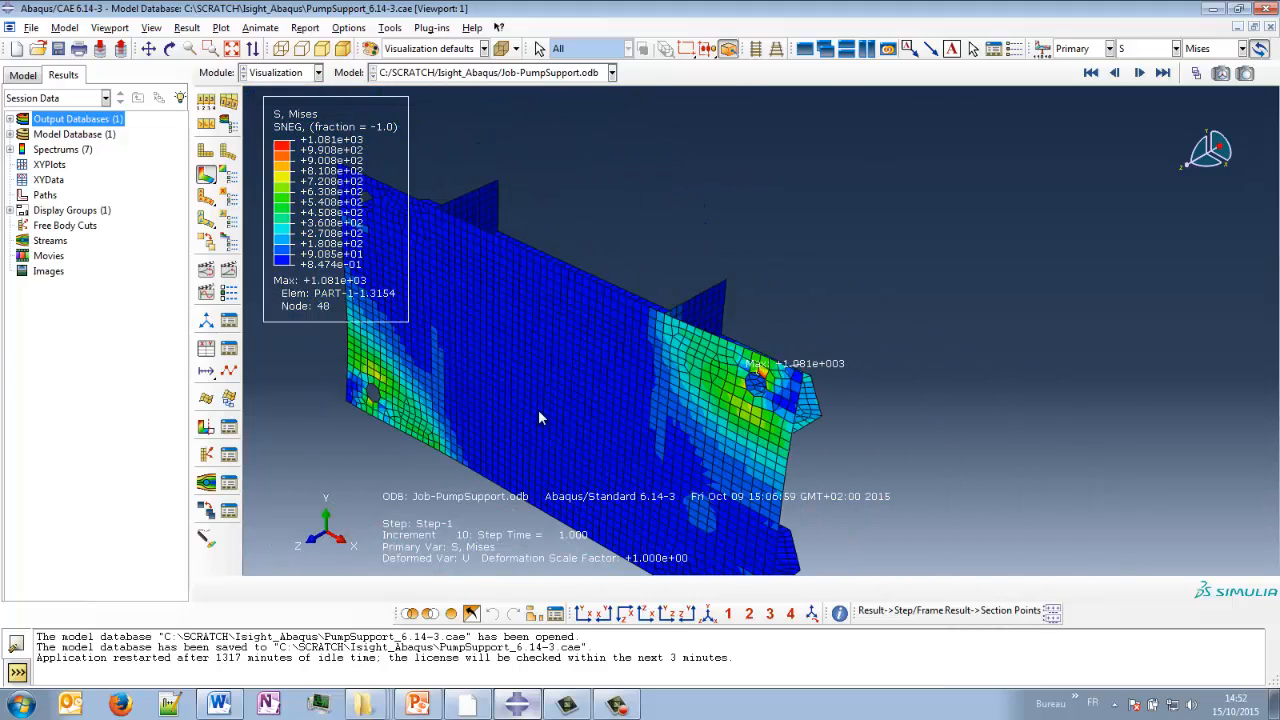
scroll(538, 409, down, 5)
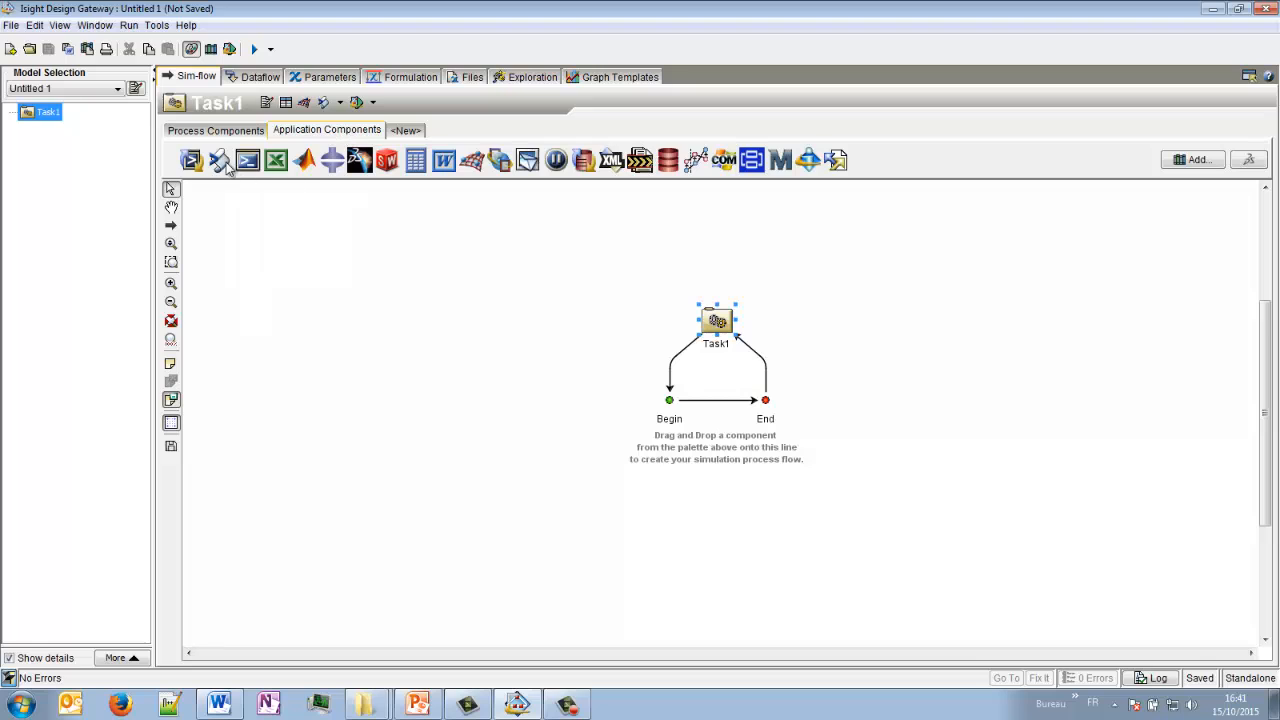
- Add an Abaqus component to the Task1 flow and read the input file Job-PumpSupport.inp into it
drag(333, 165, 708, 398)
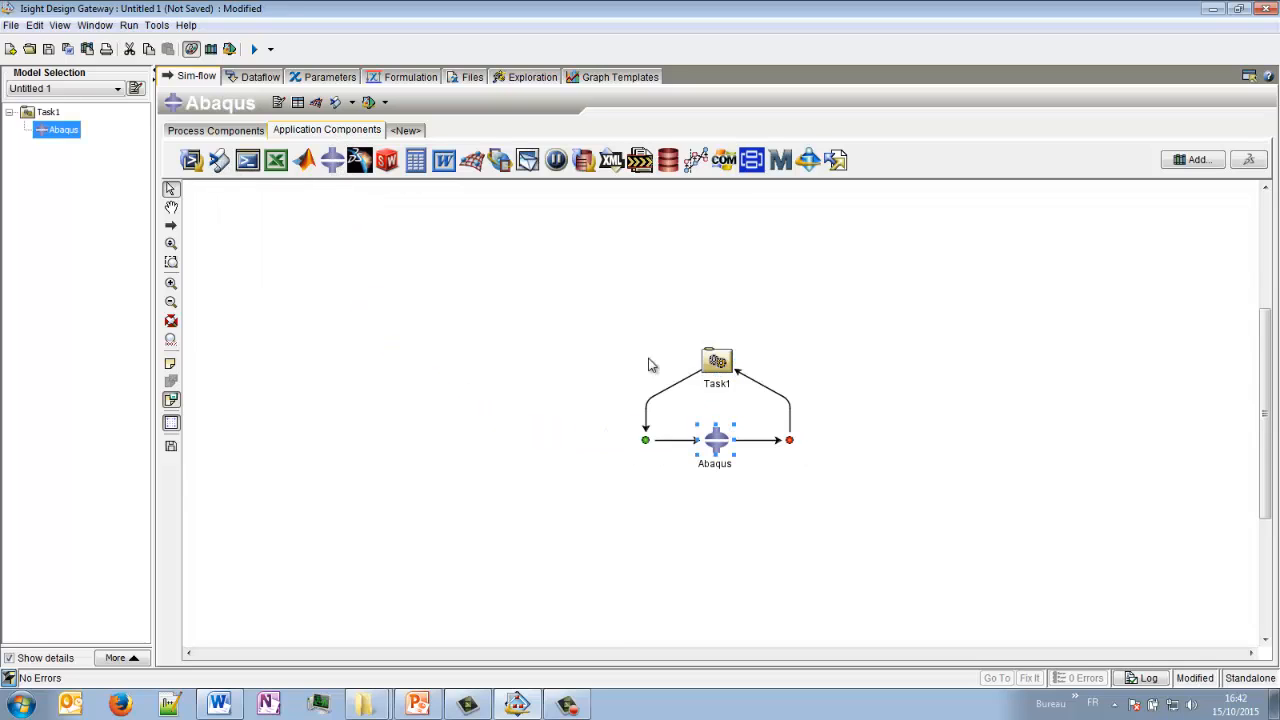
double_click(718, 445)
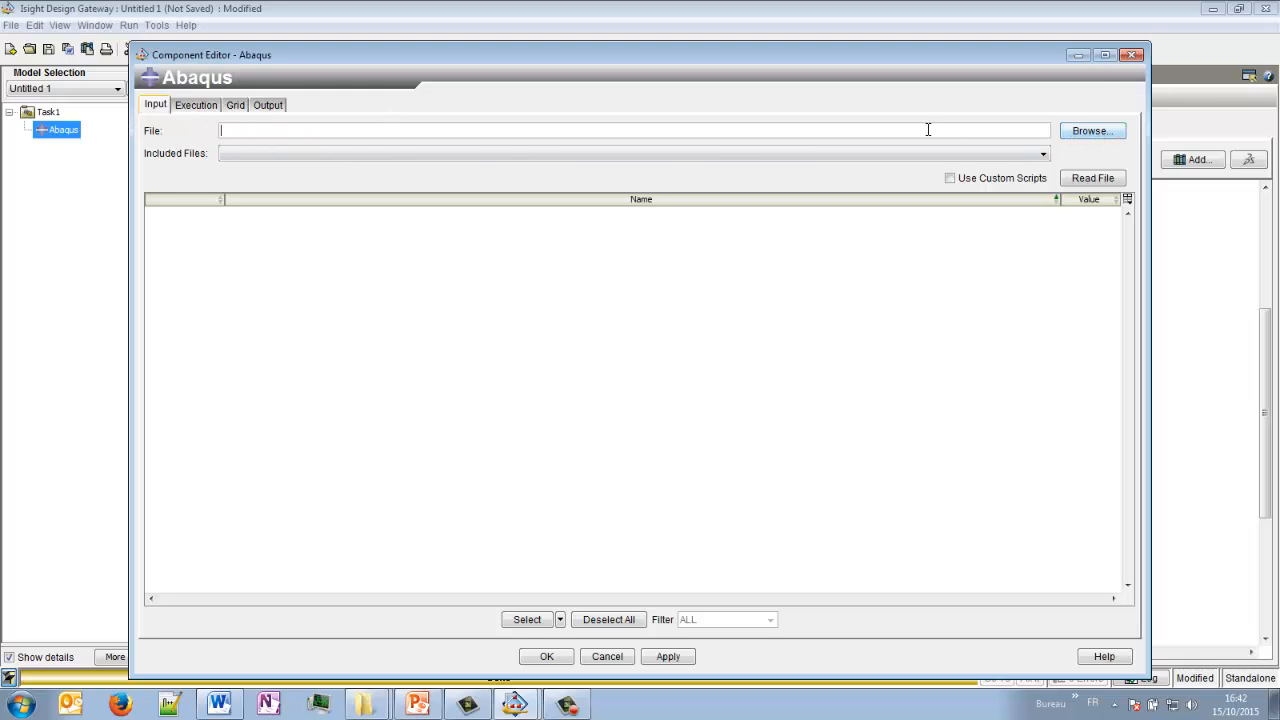
click(1076, 132)
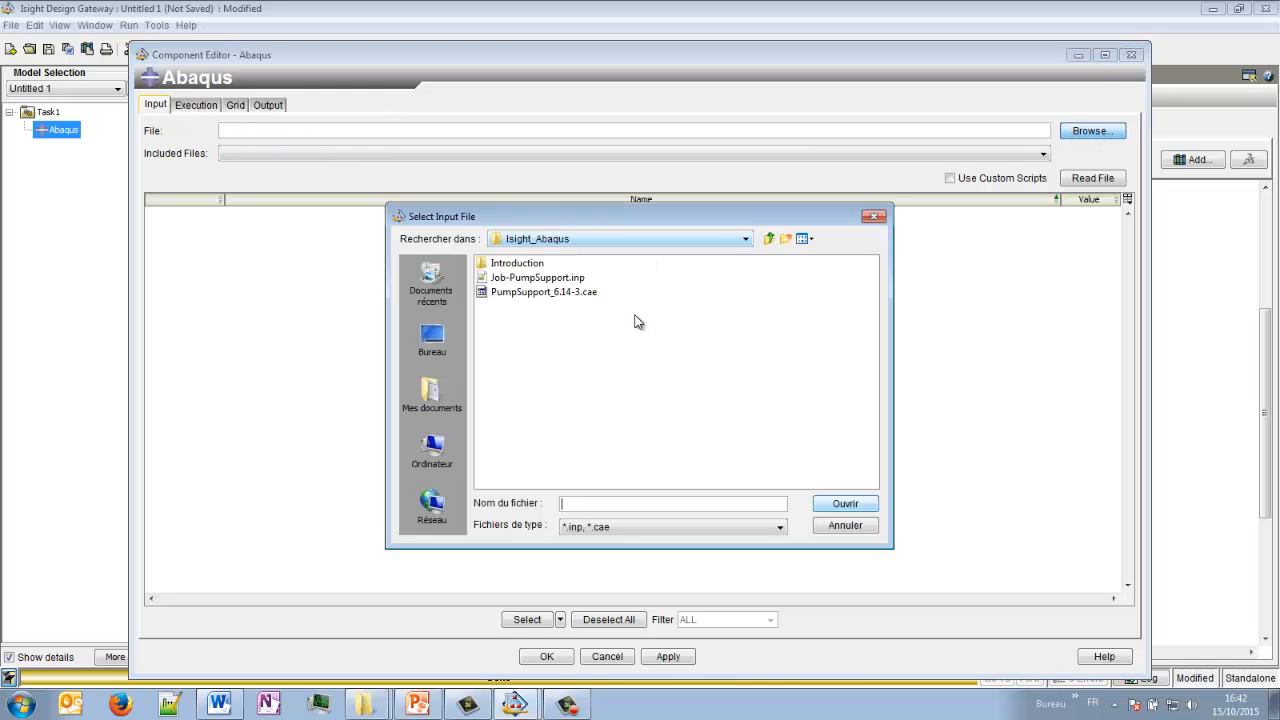
click(553, 280)
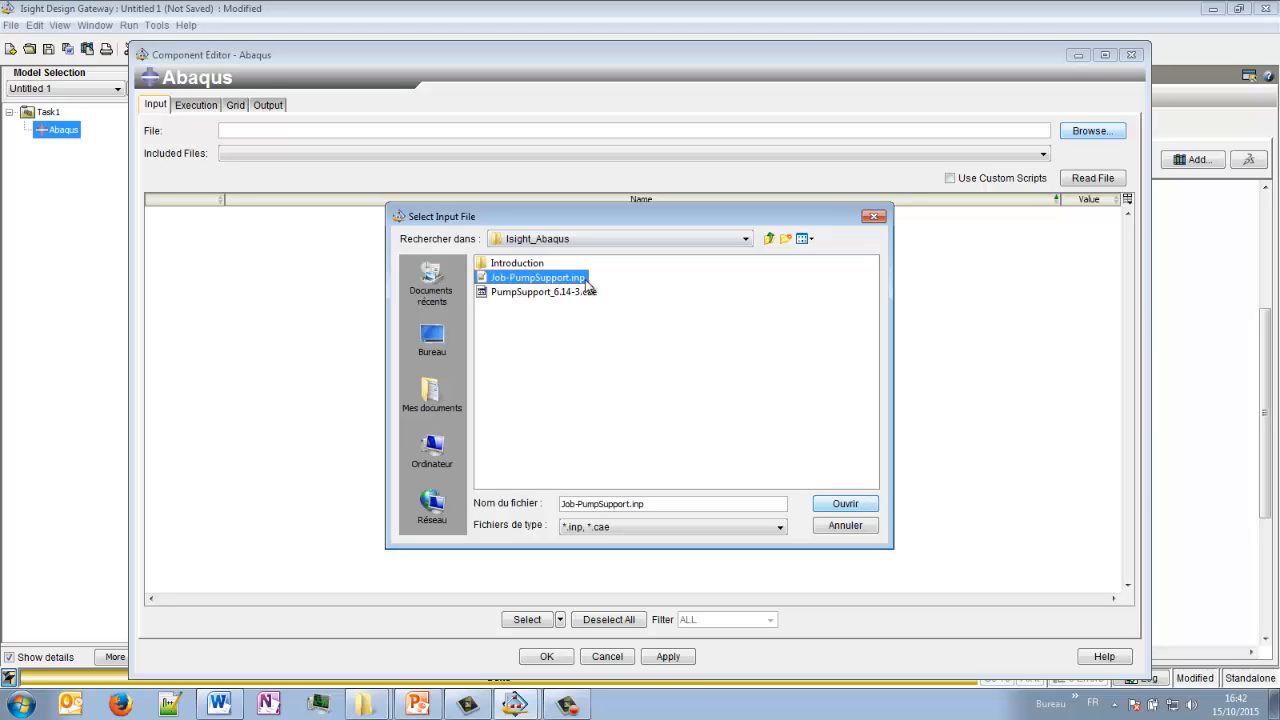
click(845, 505)
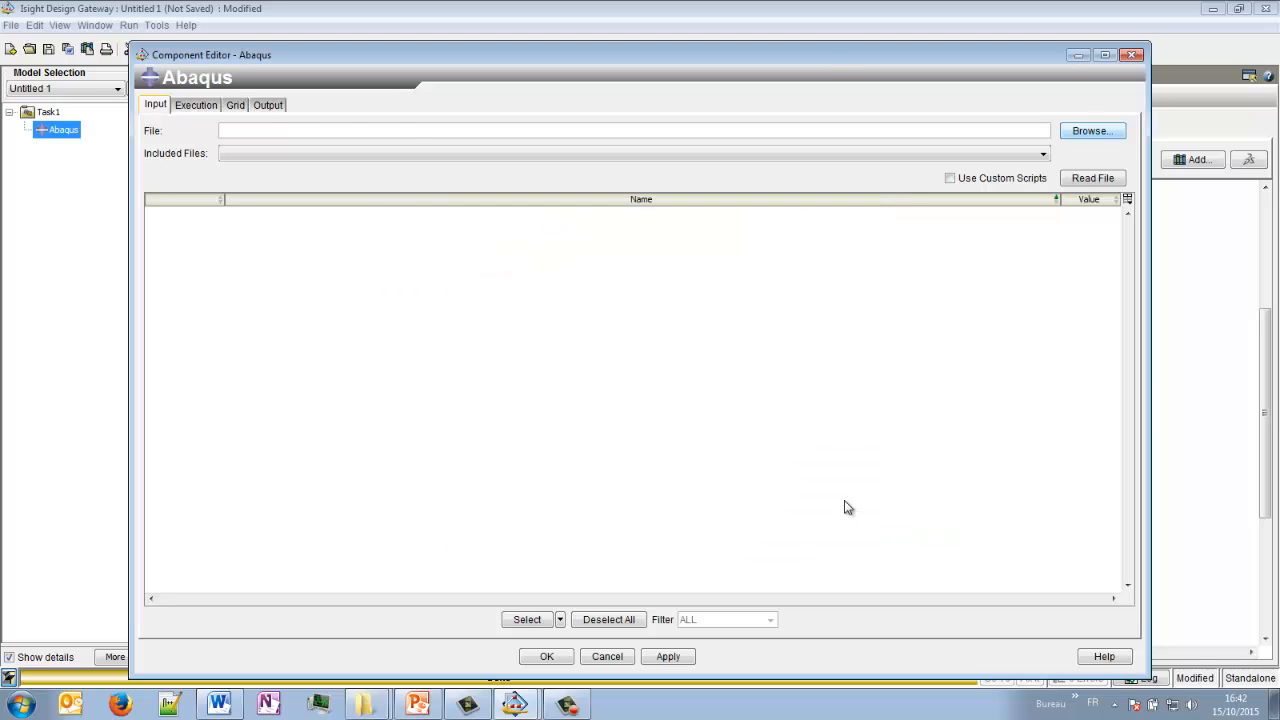
click(1087, 180)
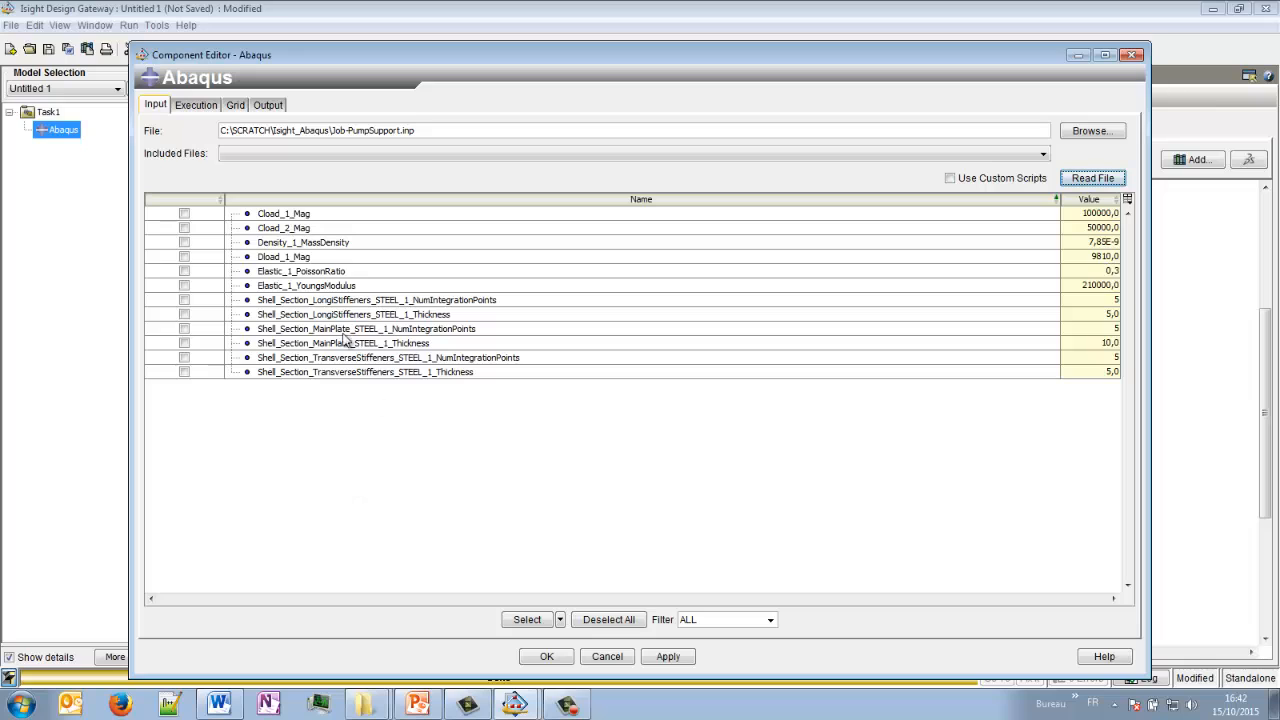
- Select the shell thicknesses of the longitudinal stiffeners, main plate and transverse stiffeners as input parameters and accept the component settings
click(188, 315)
click(185, 344)
click(185, 373)
drag(1058, 199, 550, 200)
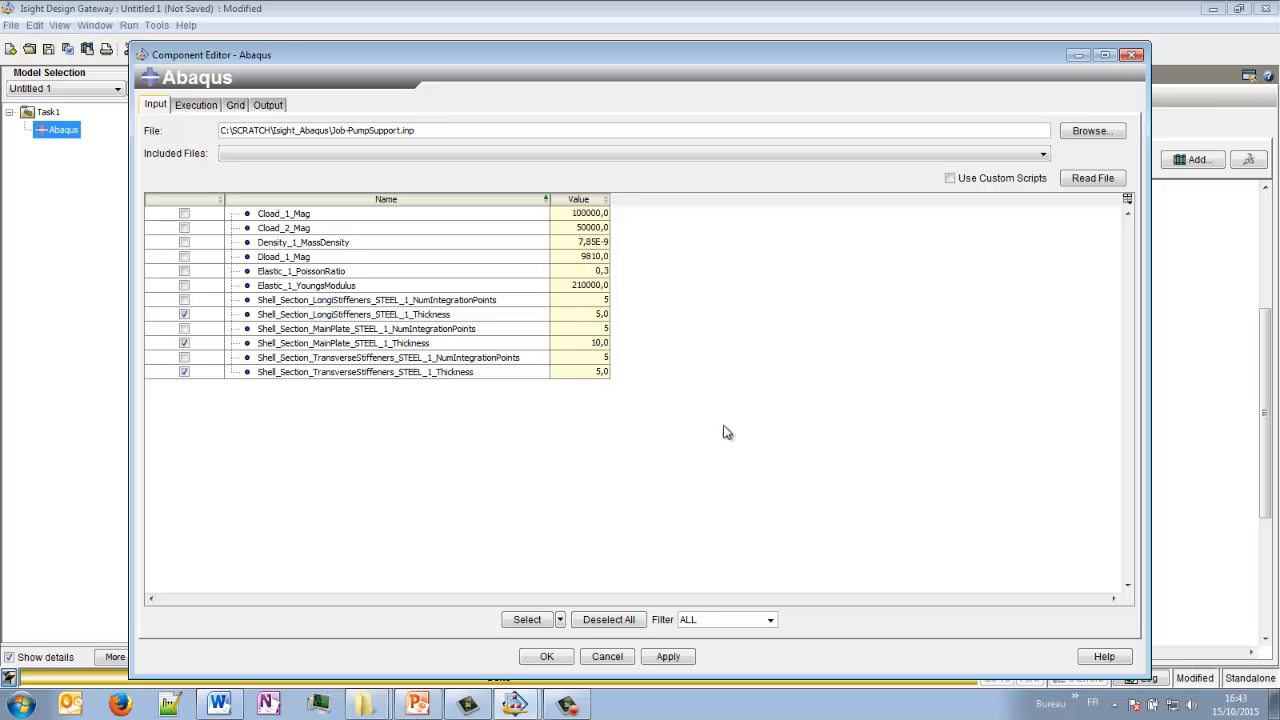
click(553, 656)
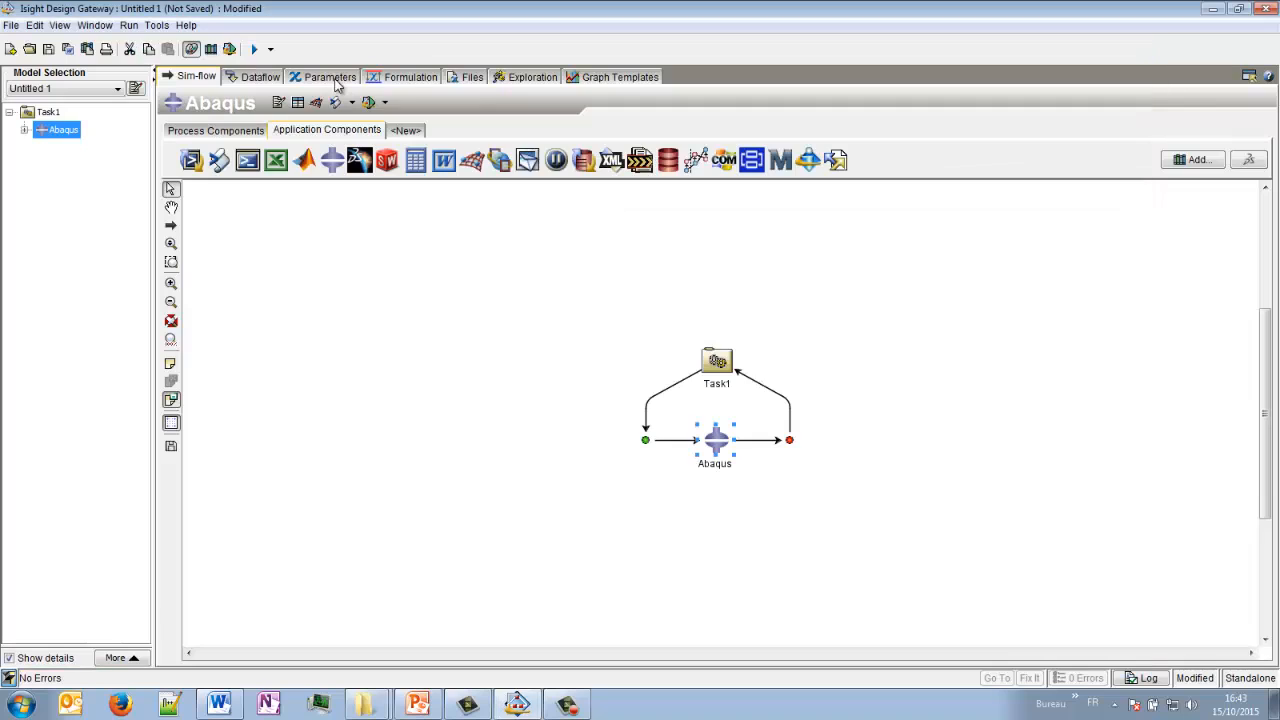
- Review the modes available for the longitudinal stiffener thickness in the component's parameter list, keeping it as Input
click(335, 80)
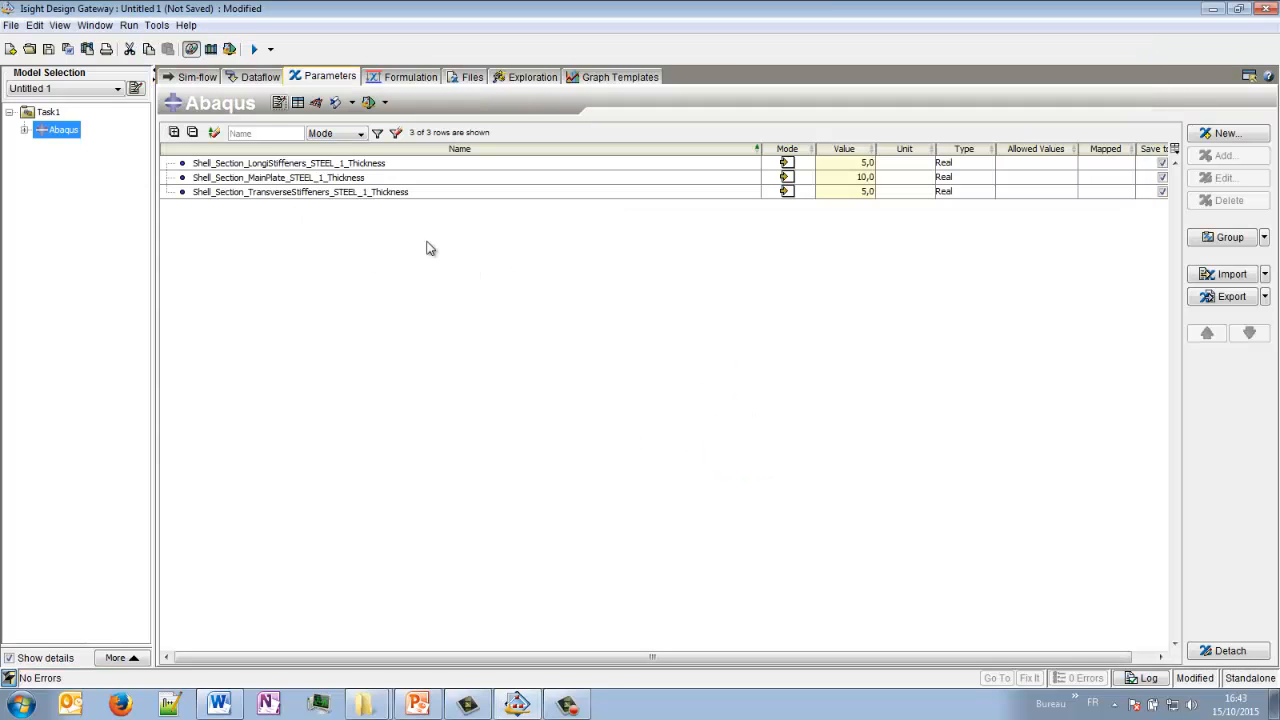
click(807, 164)
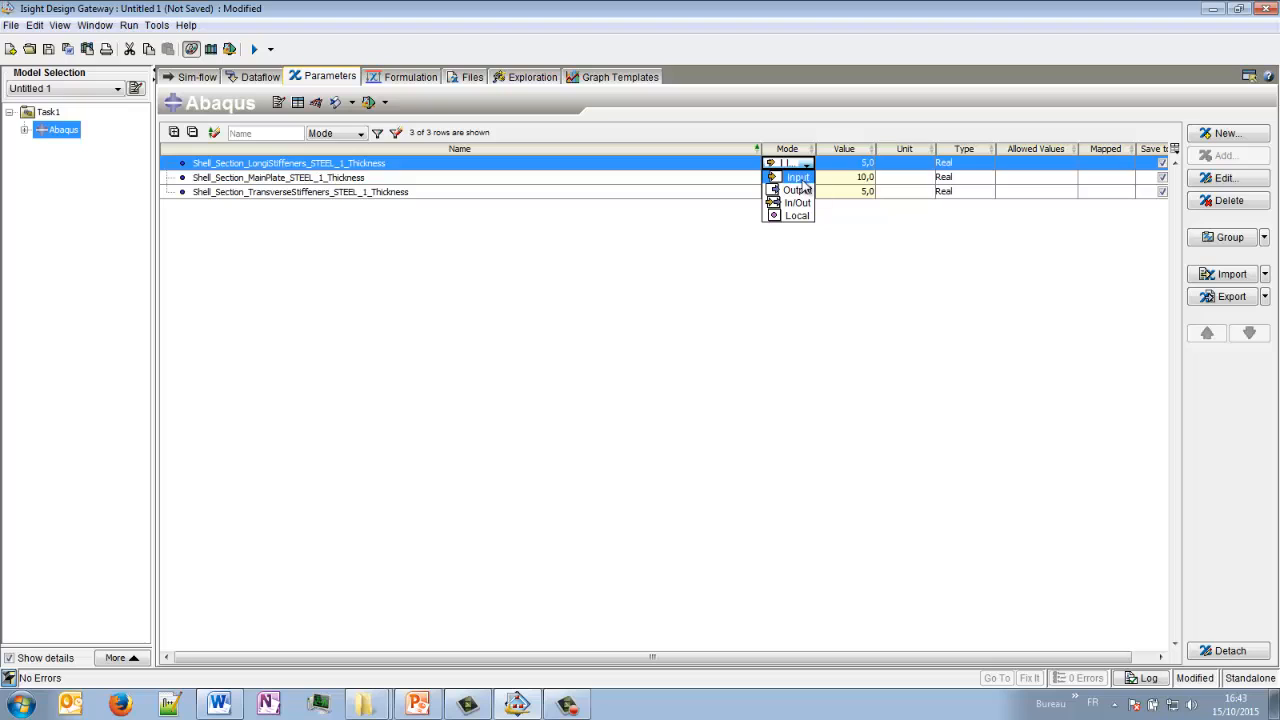
click(802, 181)
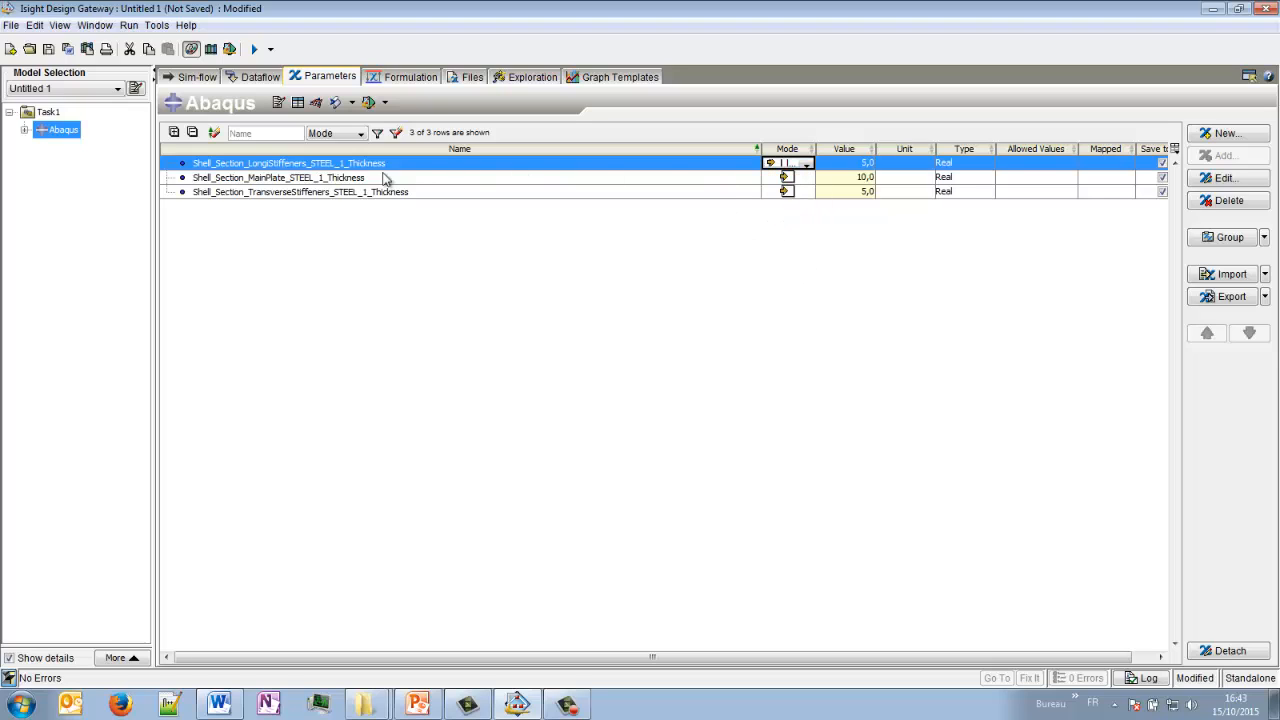
- Rename the longitudinal stiffener, main plate and transverse stiffener thickness parameters TH_LS, TH_MP and TH_TS, and reverse the name sort order
click(345, 177)
click(340, 164)
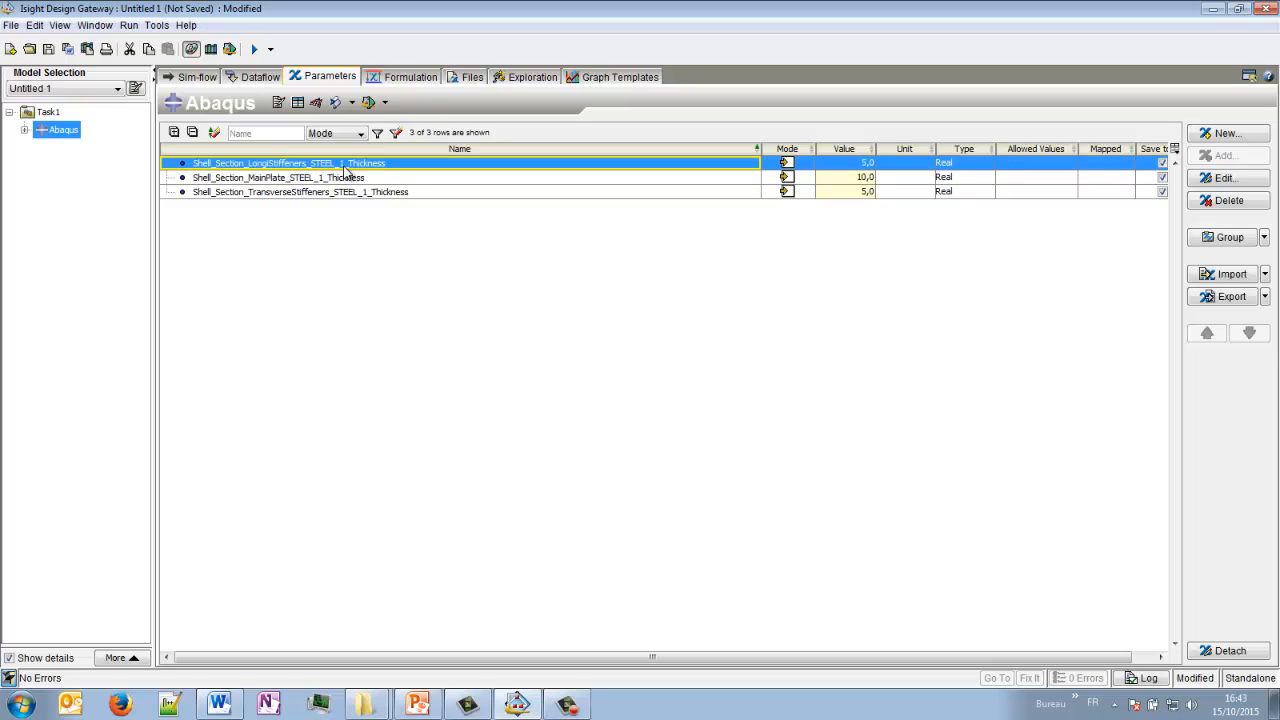
click(345, 164)
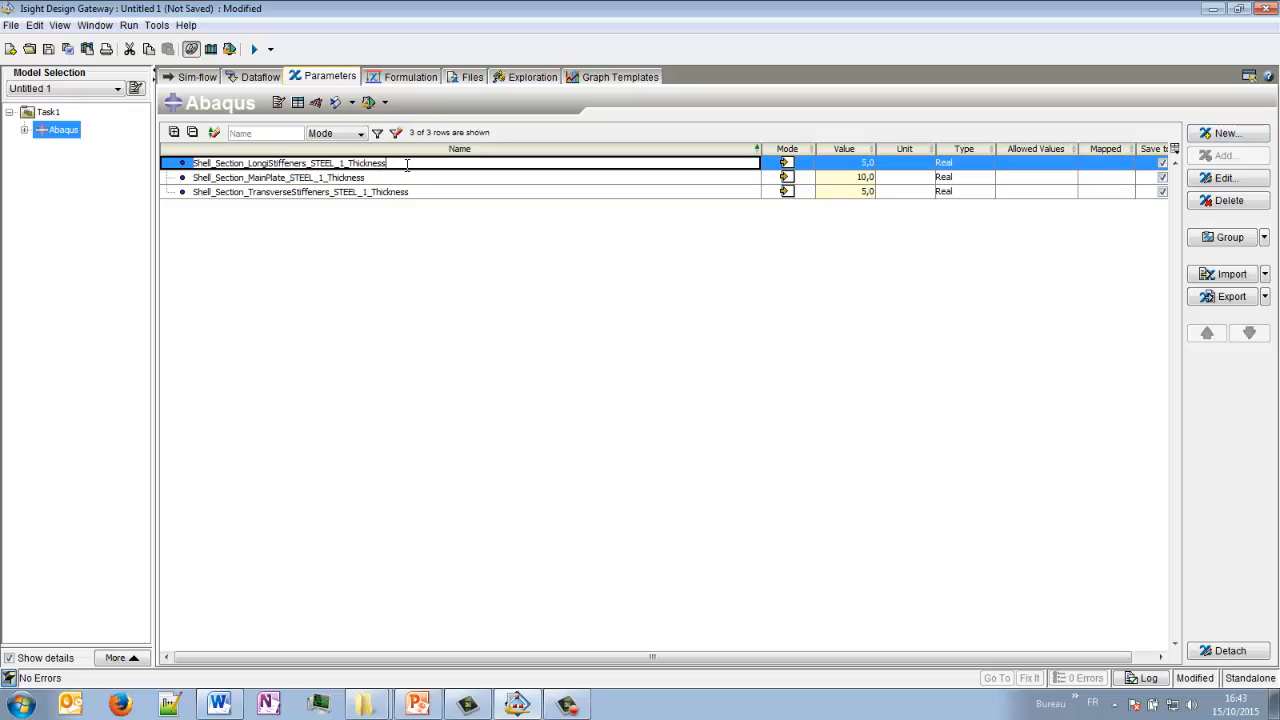
drag(407, 165, 192, 165)
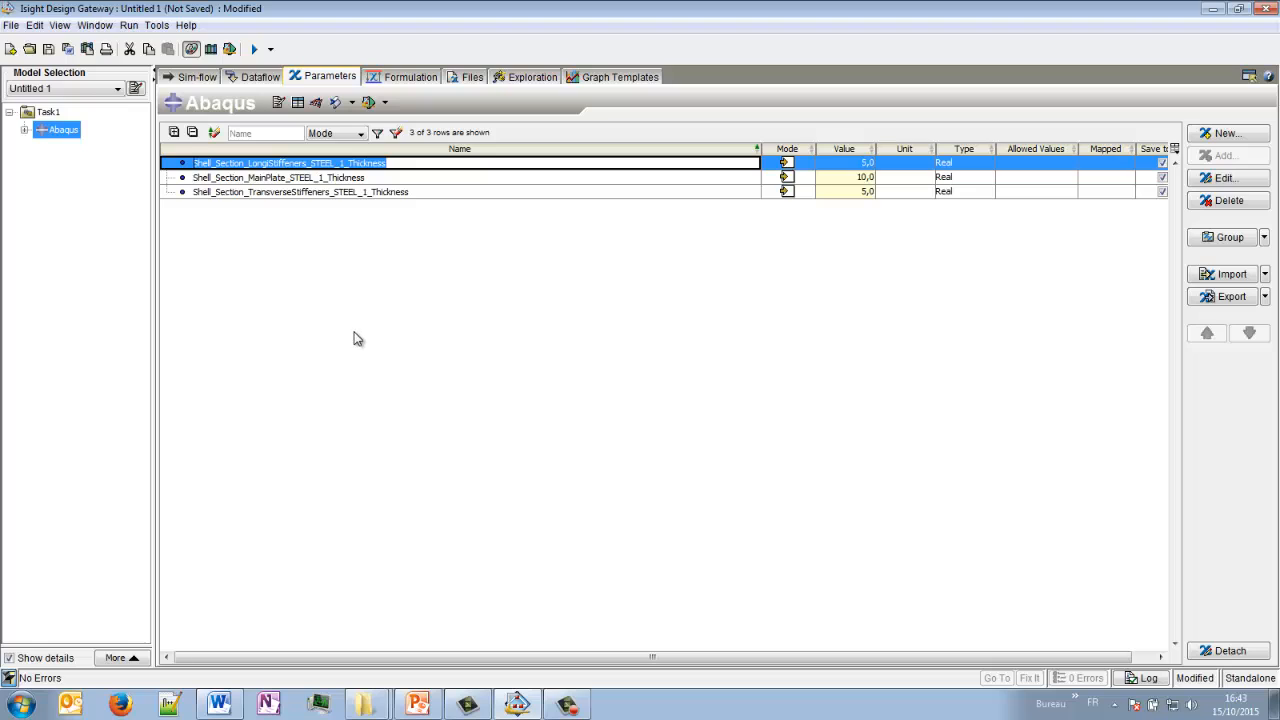
text(TH)
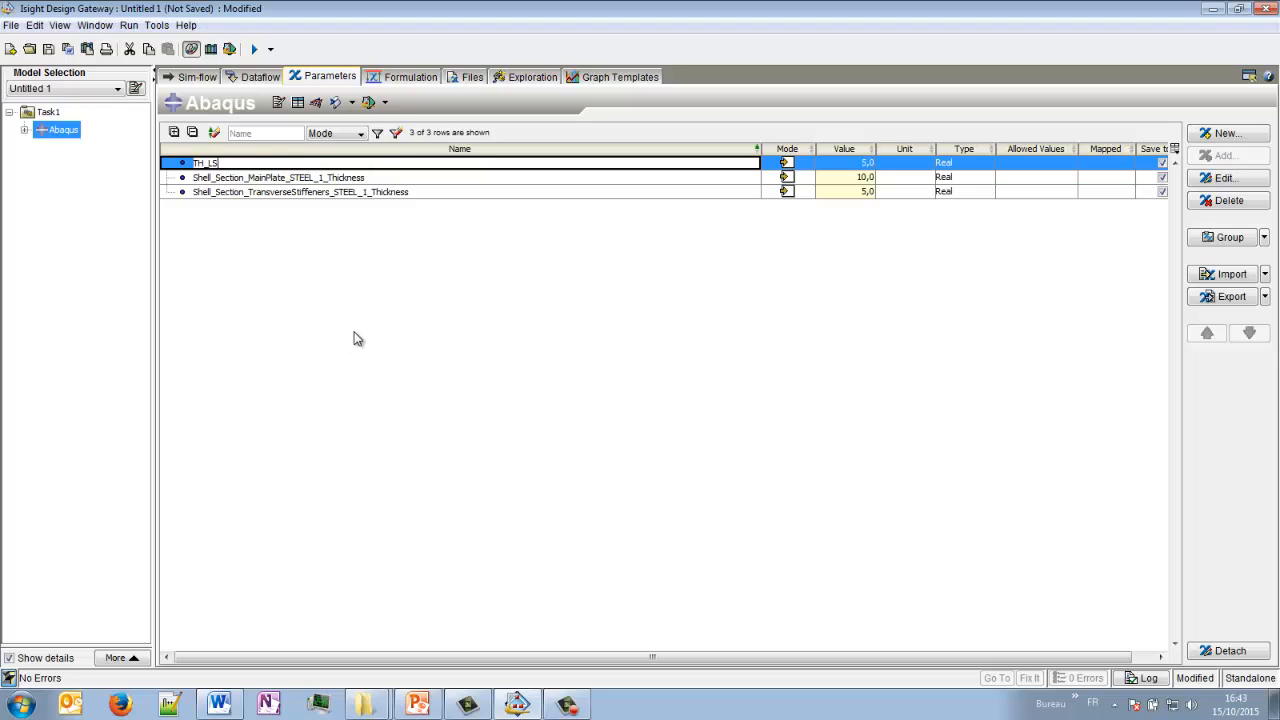
text(_LS)
key(Return)
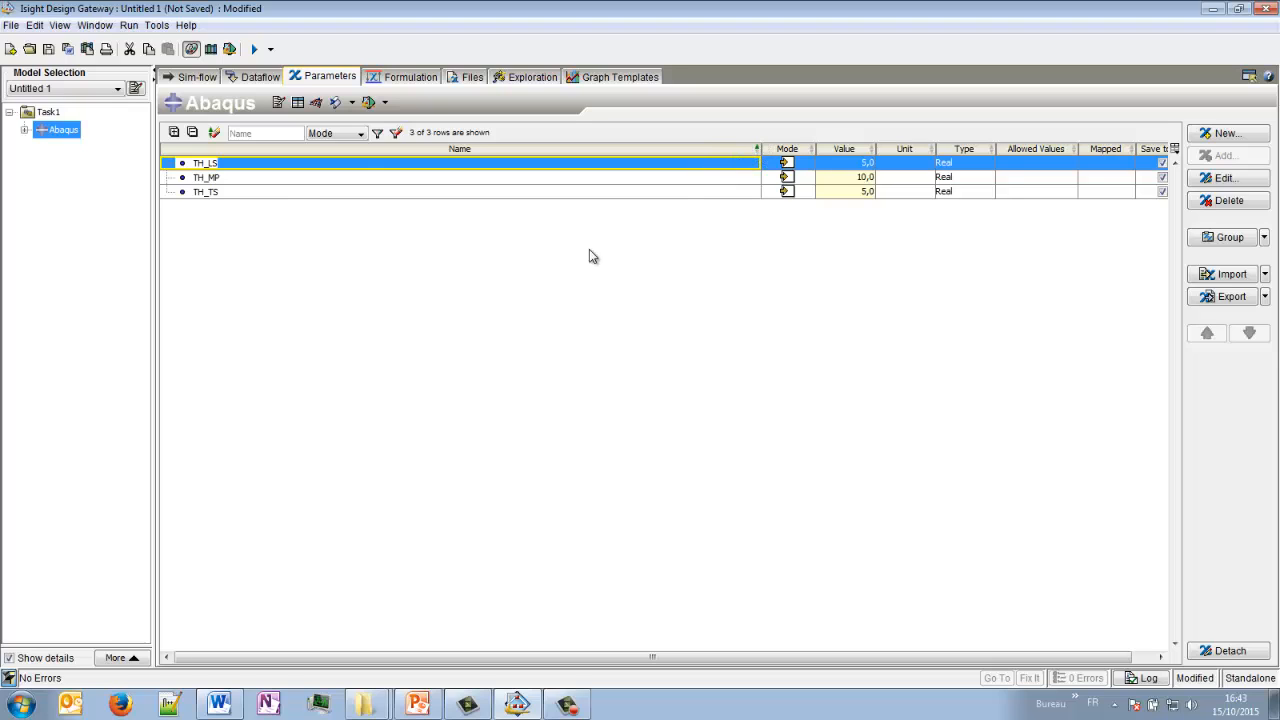
click(756, 150)
- Define the allowed values of TH_MP as a discrete set from 10 to 20 in increments of 1
click(1045, 178)
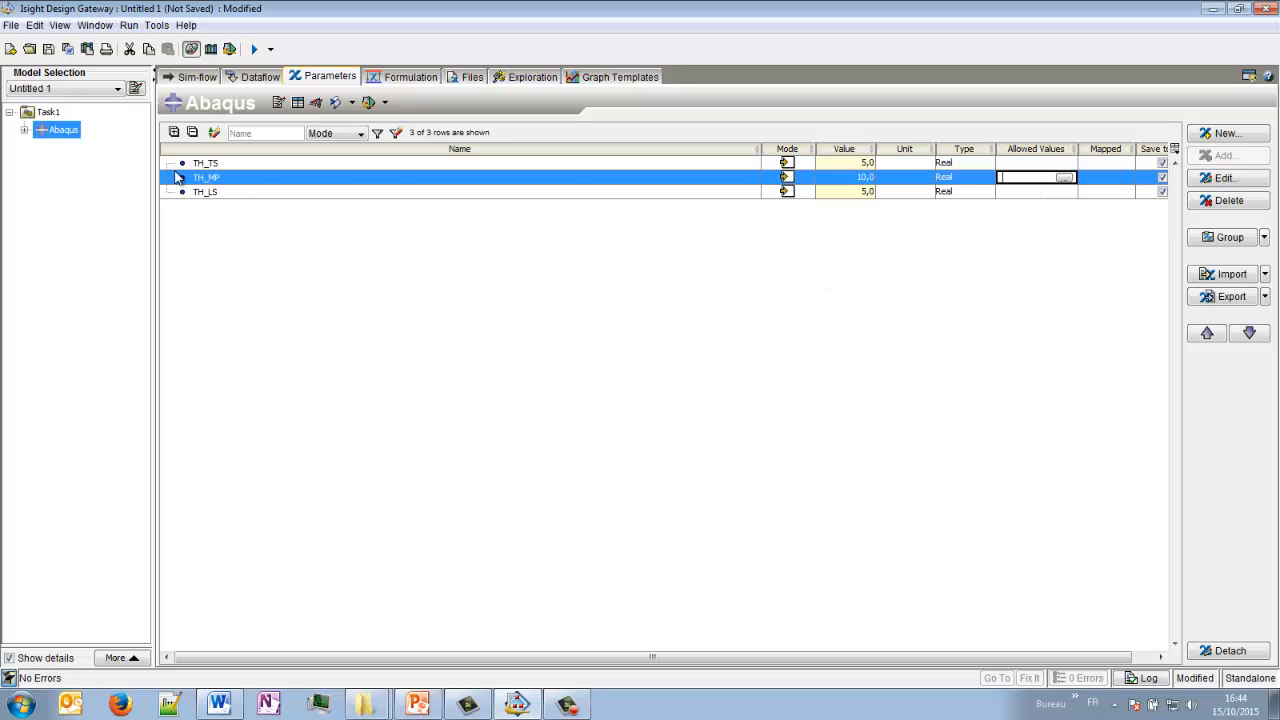
click(1065, 178)
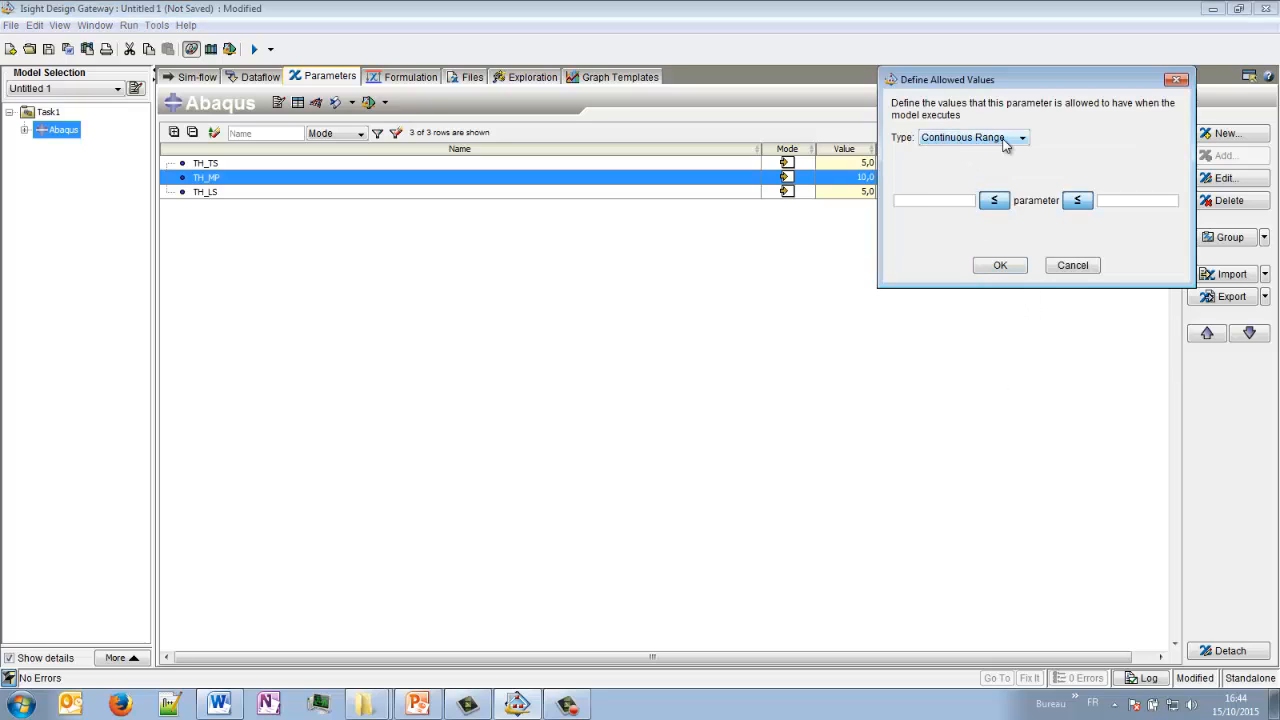
click(1005, 140)
click(958, 168)
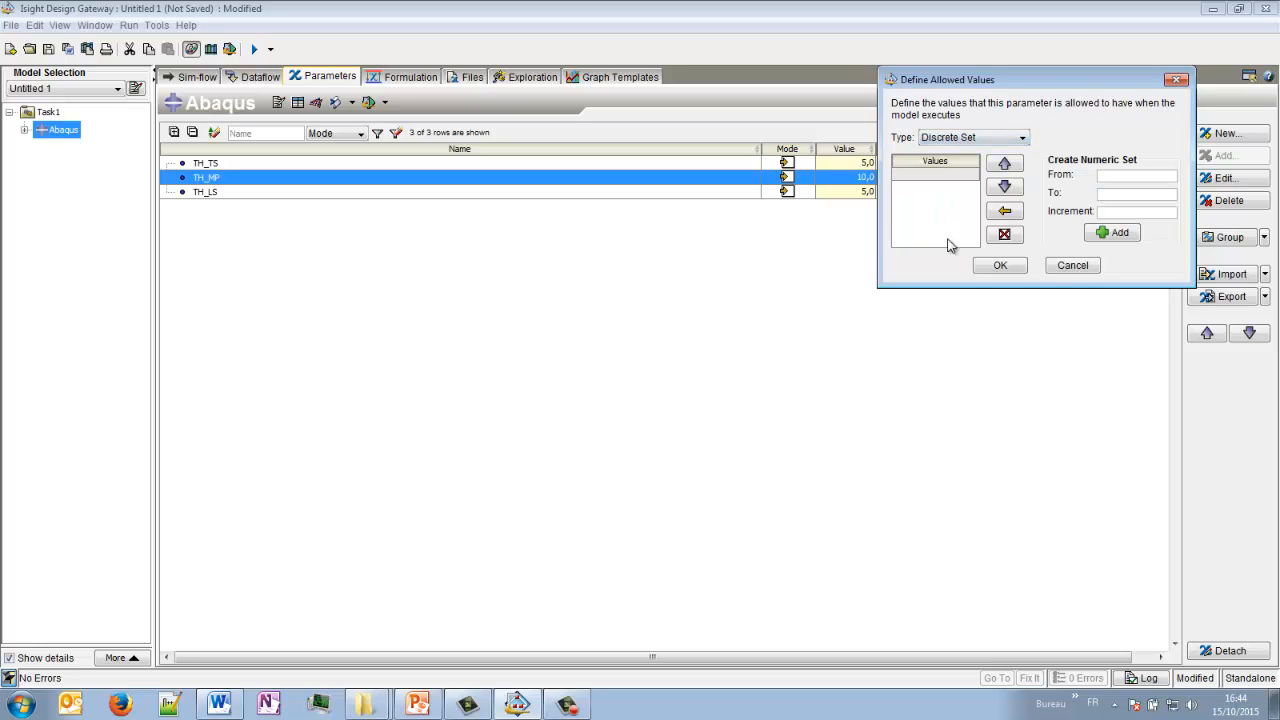
click(1116, 175)
text(10)
click(1117, 192)
text(20)
text(1)
click(1118, 233)
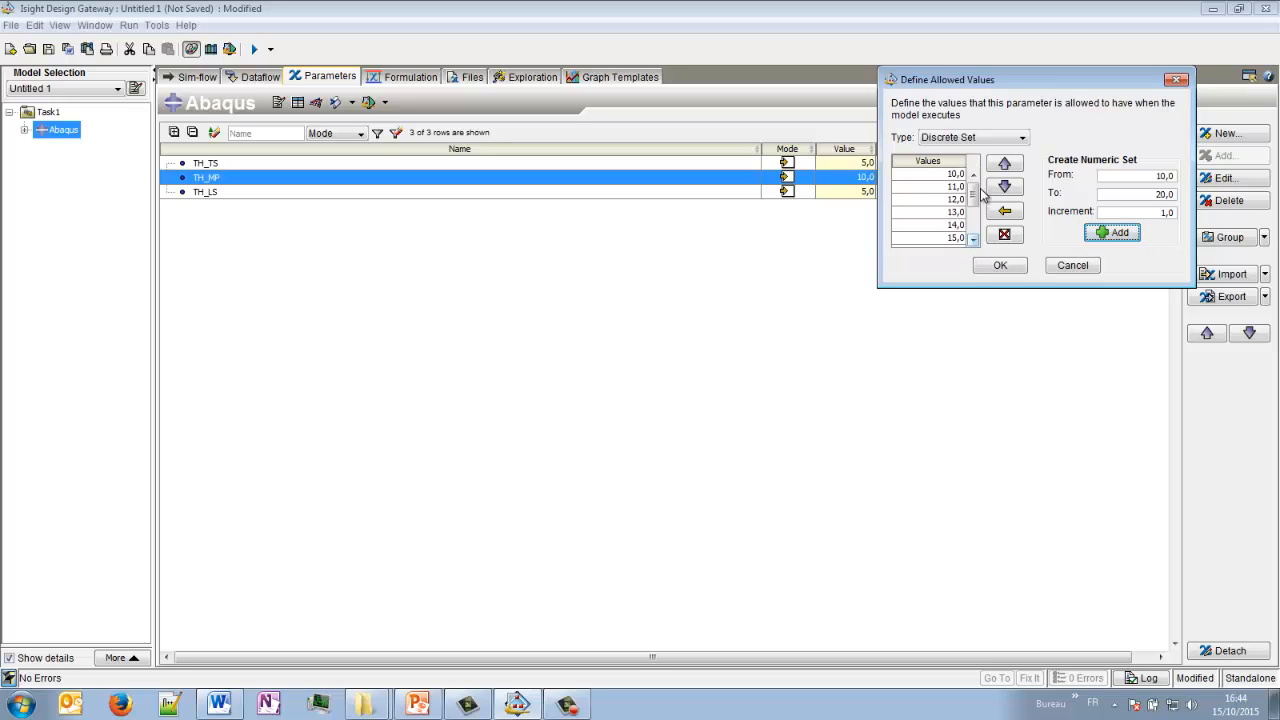
drag(962, 288, 974, 362)
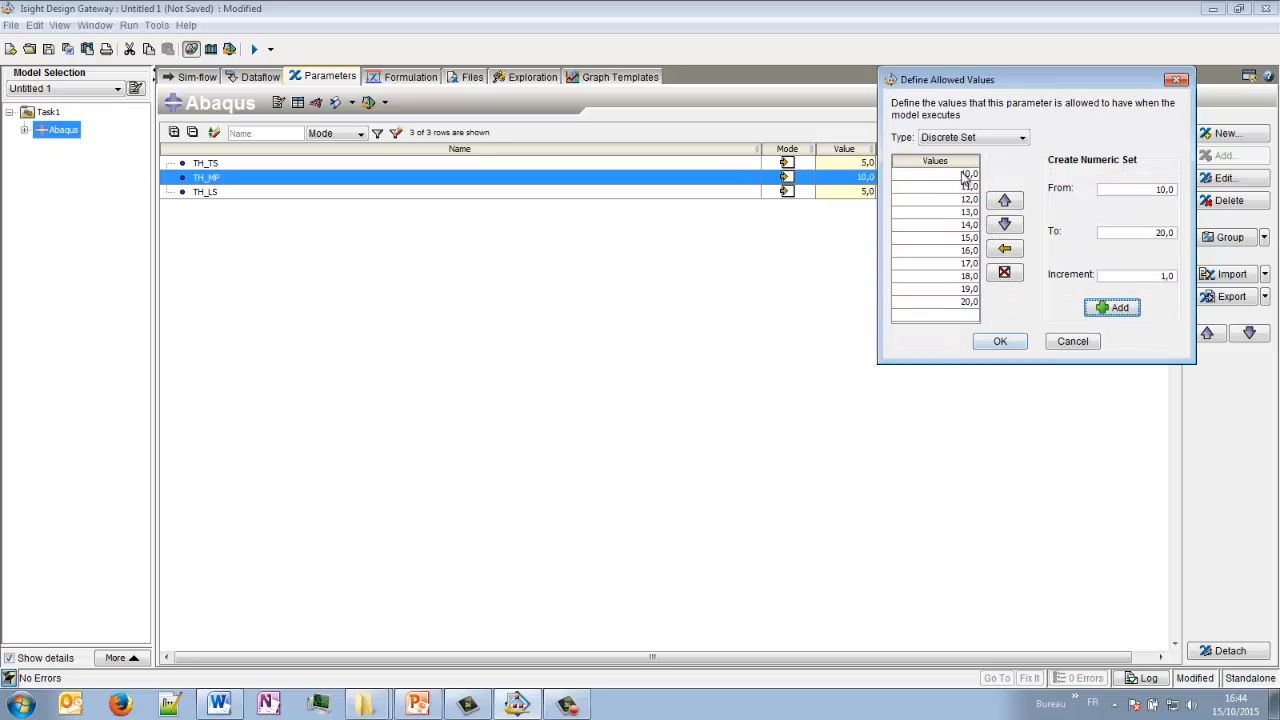
click(1000, 342)
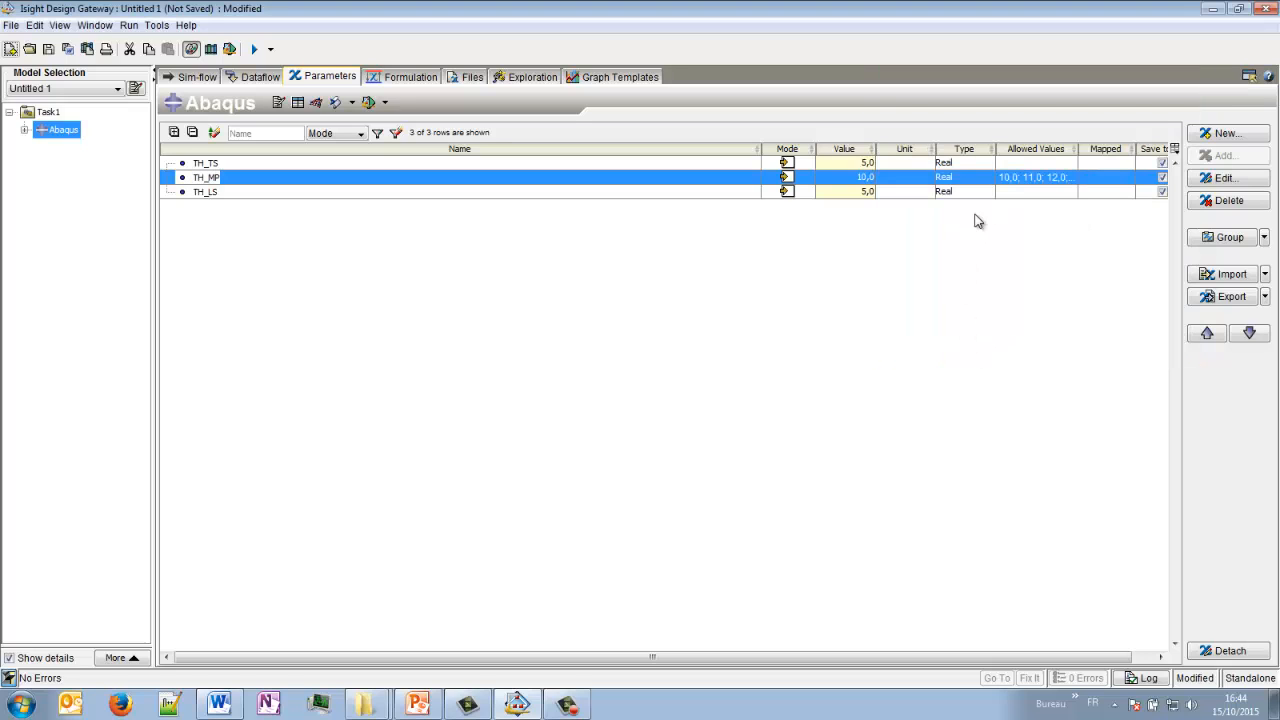
- Define the allowed values of TH_TS as a discrete set from 5 to 15 in increments of 1
double_click(1072, 165)
click(1010, 125)
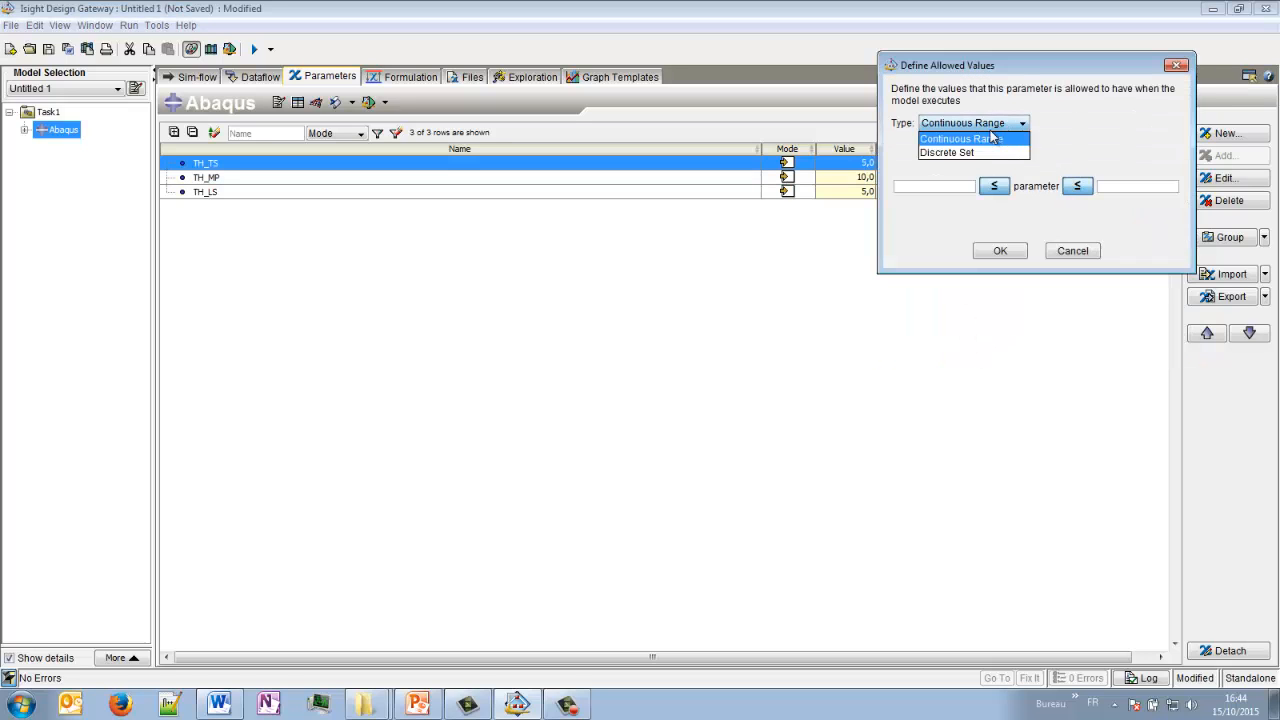
click(967, 153)
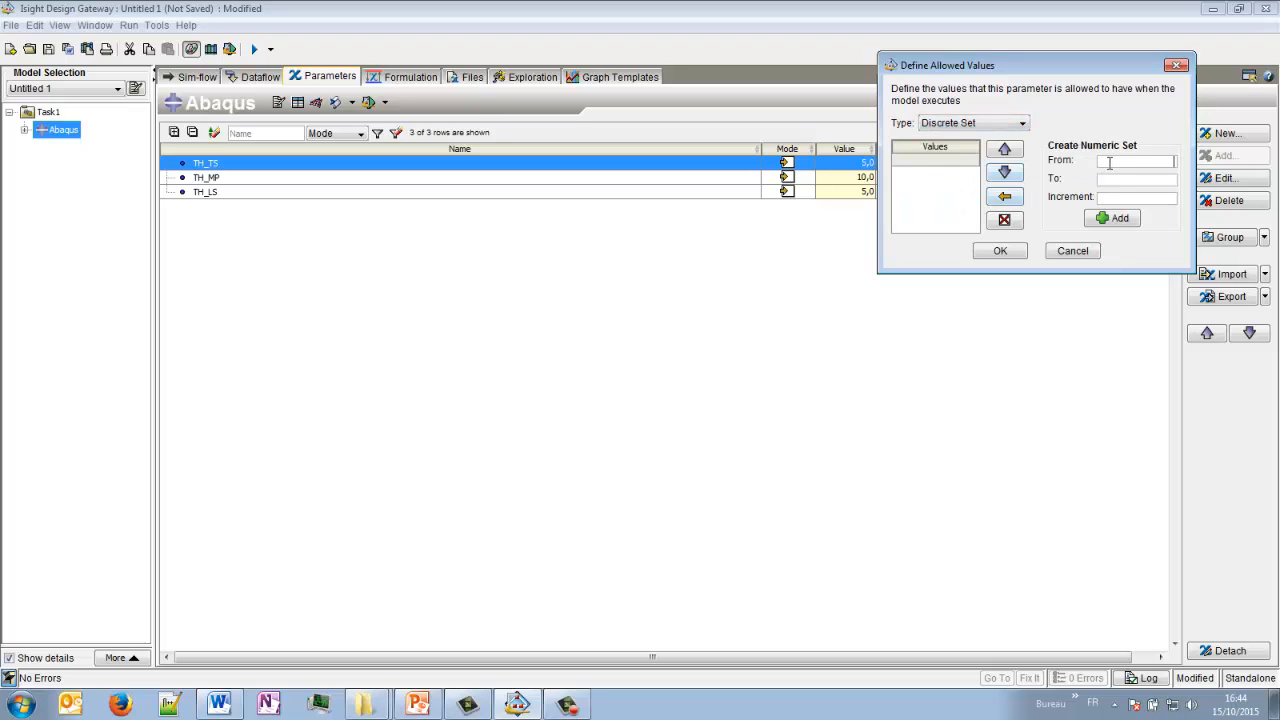
click(1109, 163)
text(5)
click(1128, 180)
text(15)
click(1130, 196)
click(1118, 219)
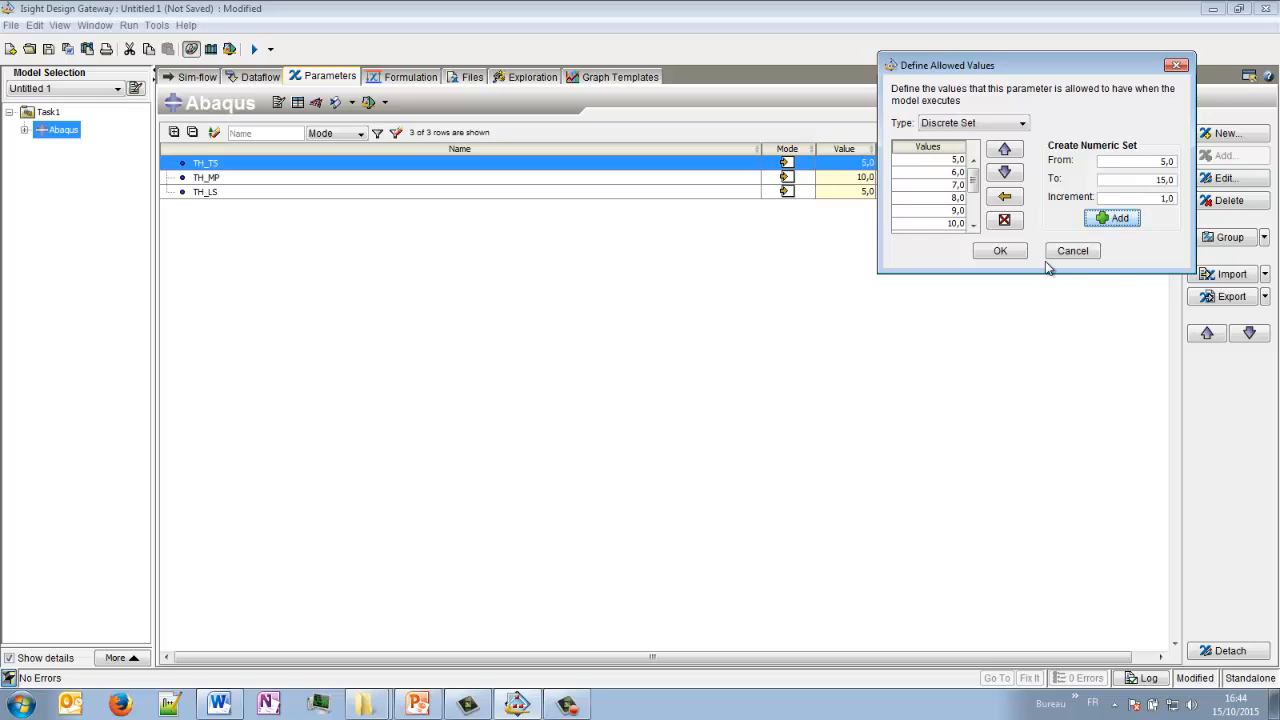
click(1000, 250)
- Define the allowed values of TH_LS as a discrete set from 5 to 15 in increments of 1
click(1052, 196)
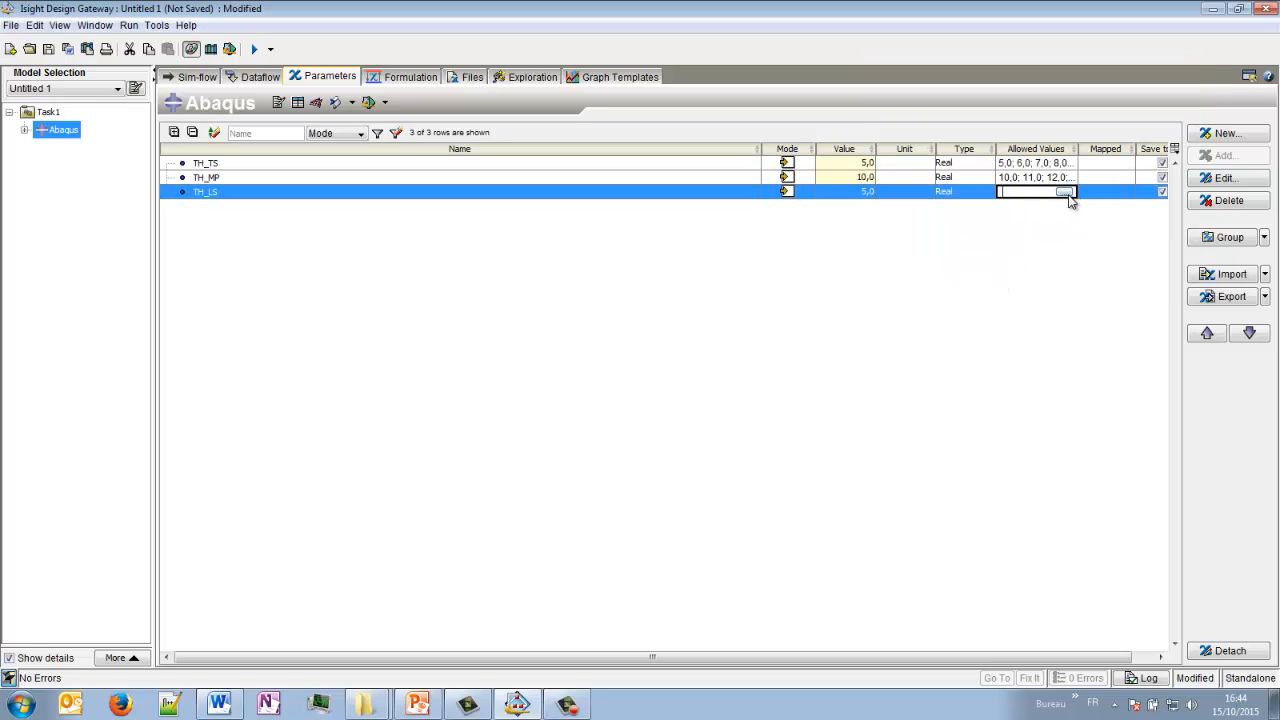
click(1070, 194)
click(1010, 156)
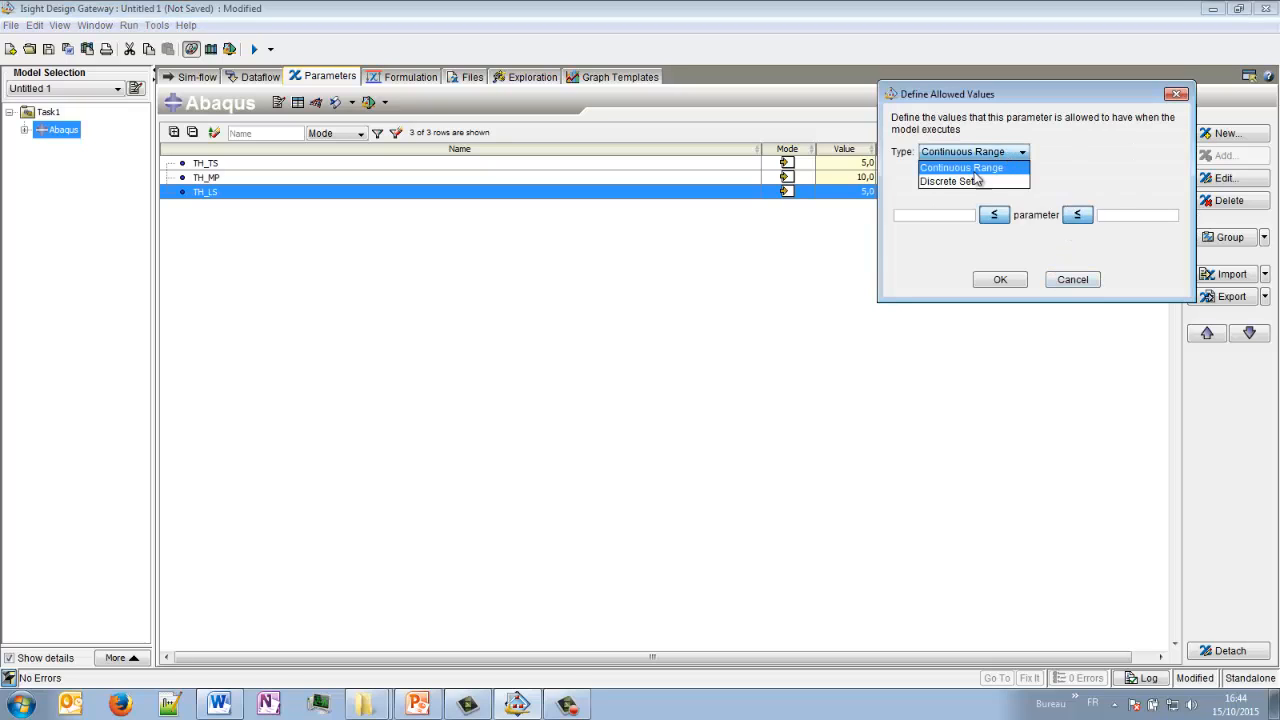
click(968, 182)
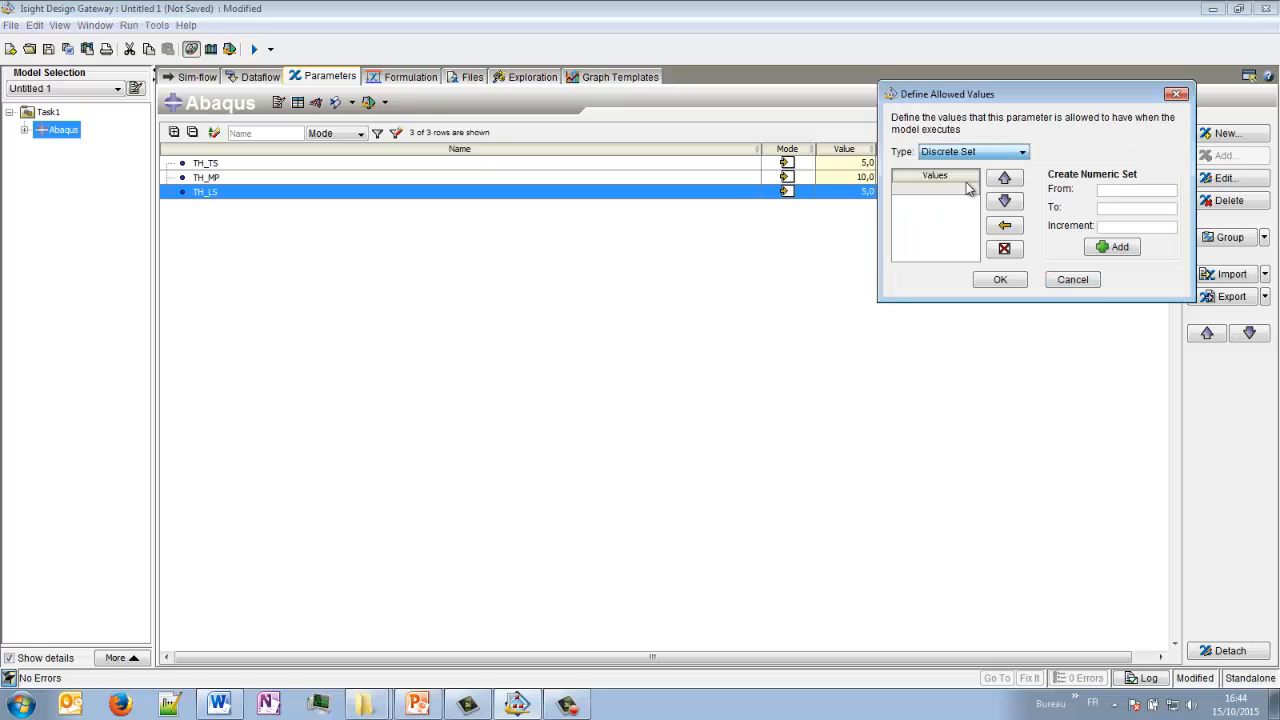
click(1129, 208)
text(15)
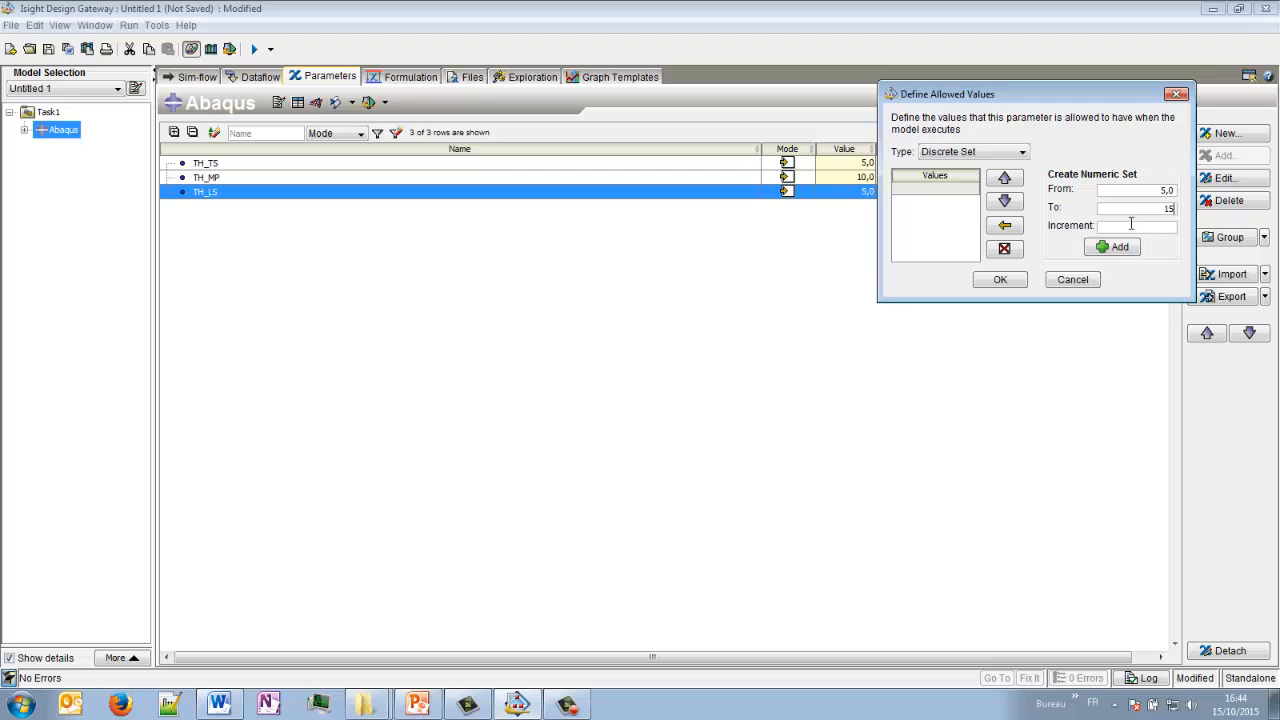
text(1)
click(1120, 247)
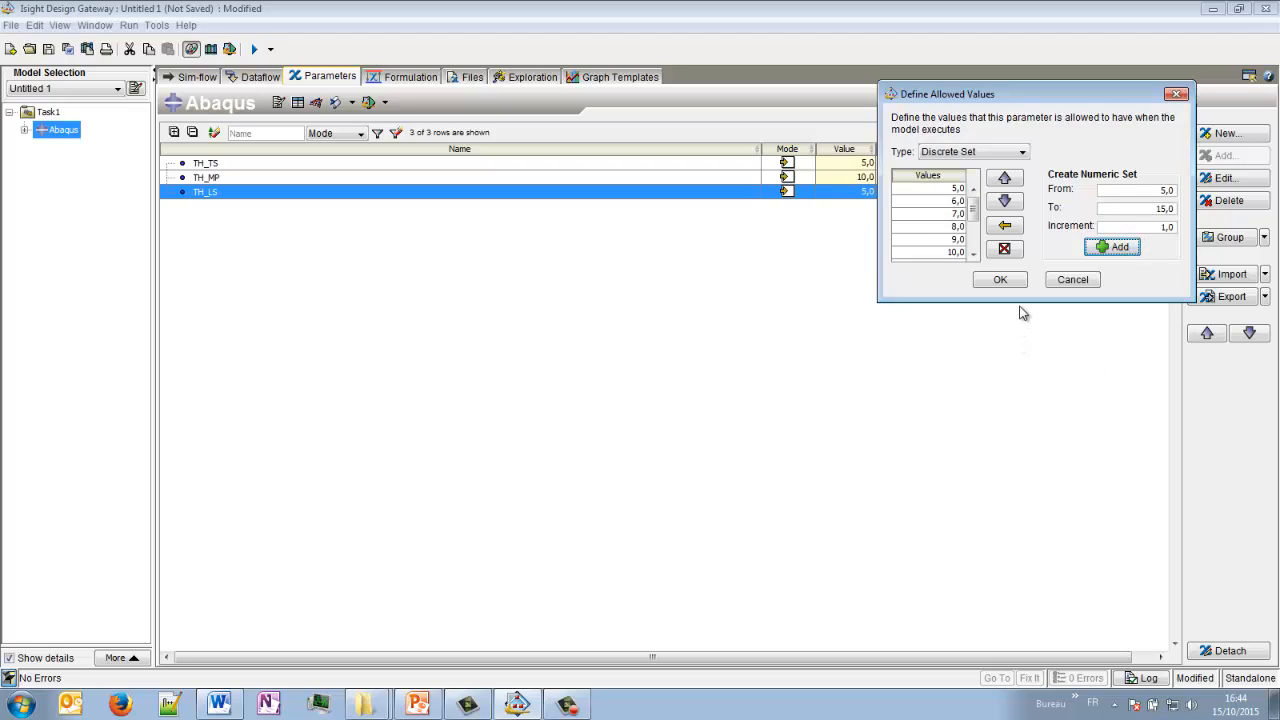
click(1004, 350)
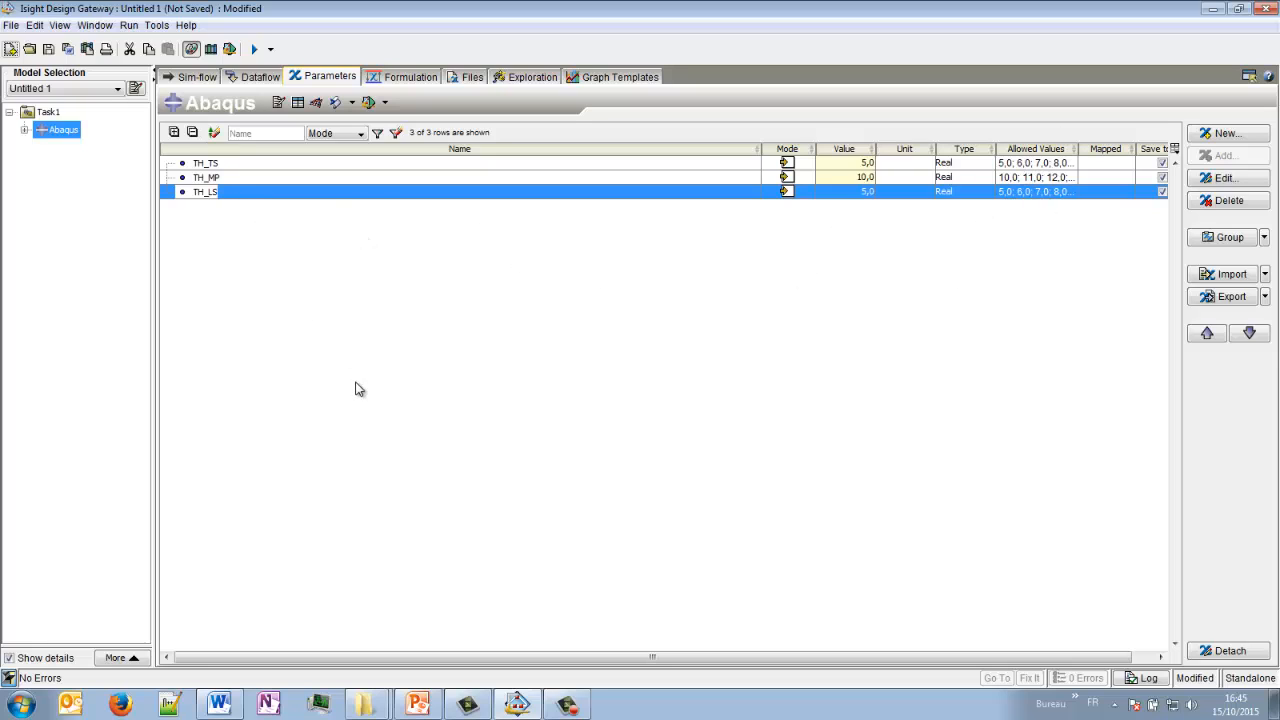
- Reopen the Abaqus component's settings and examine the Abaqus command in its execution options
click(193, 77)
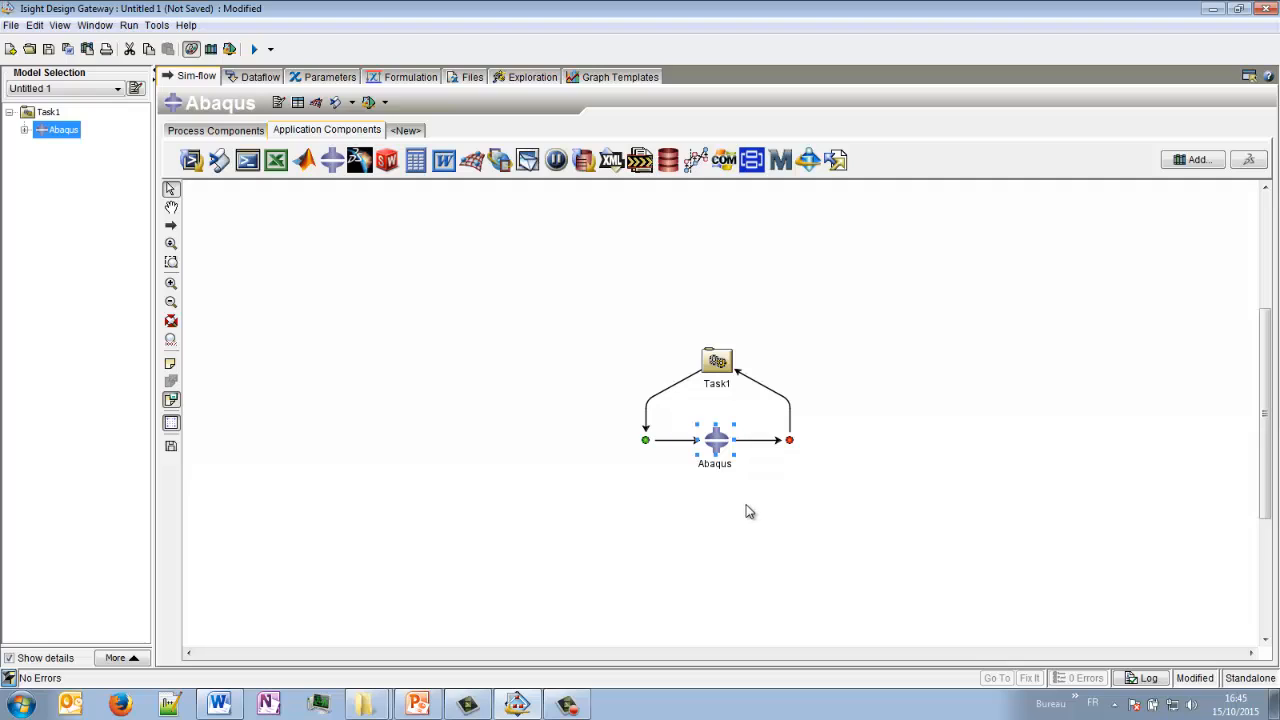
double_click(718, 444)
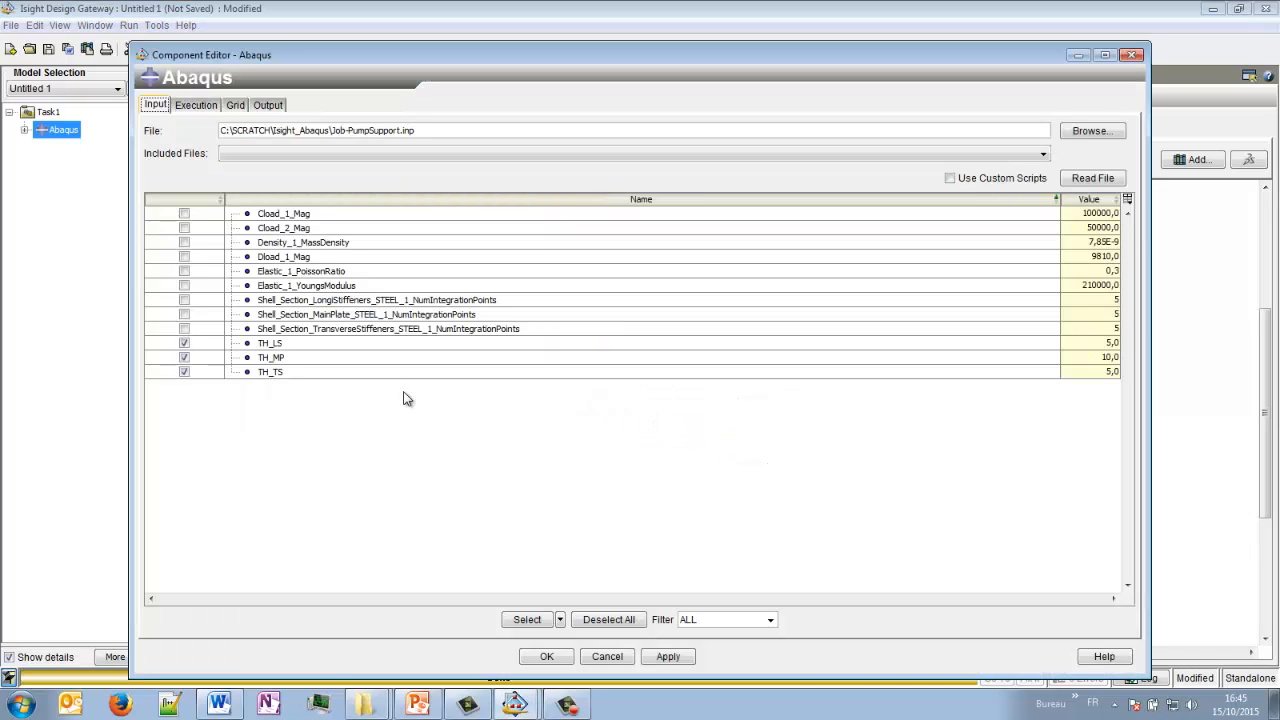
click(205, 106)
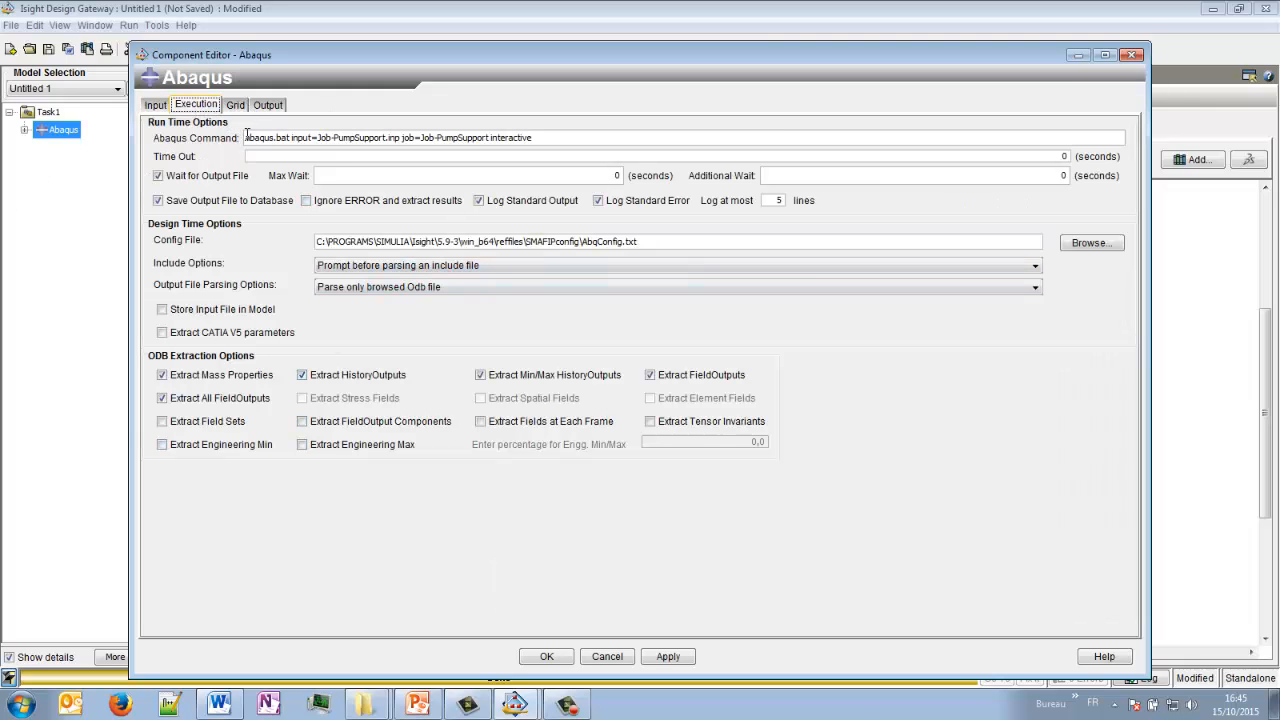
drag(553, 136, 228, 131)
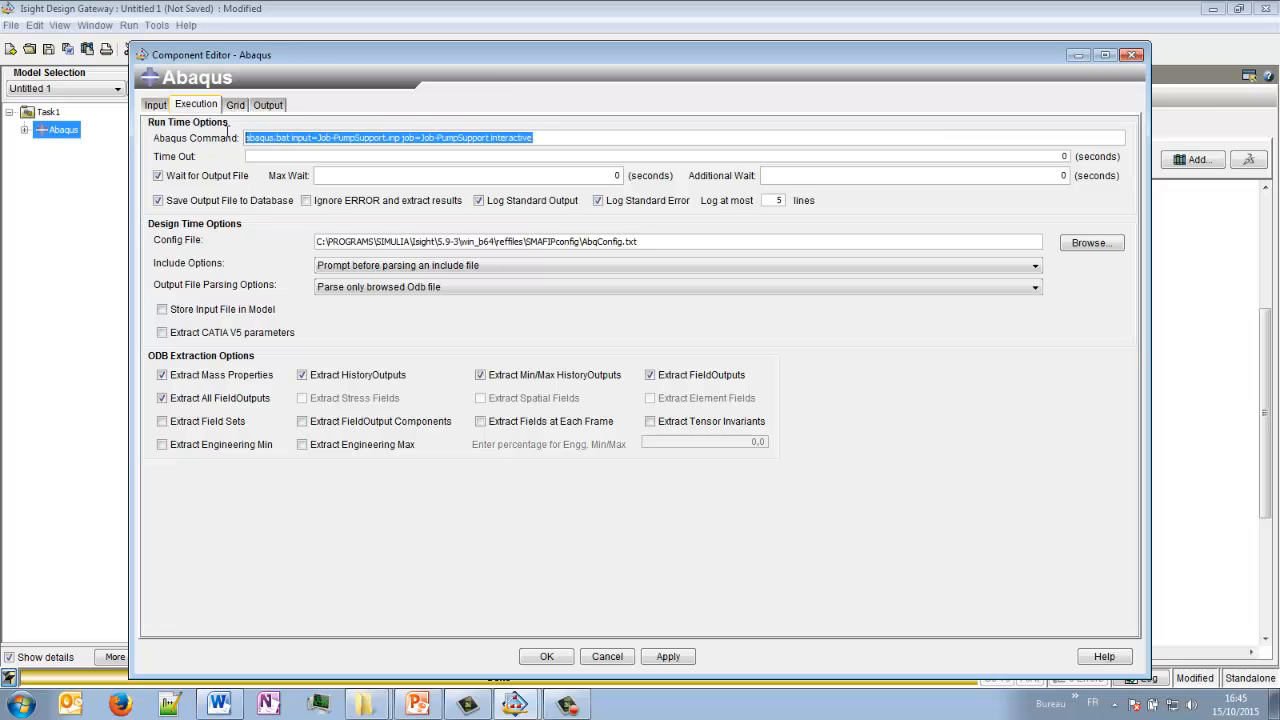
click(544, 135)
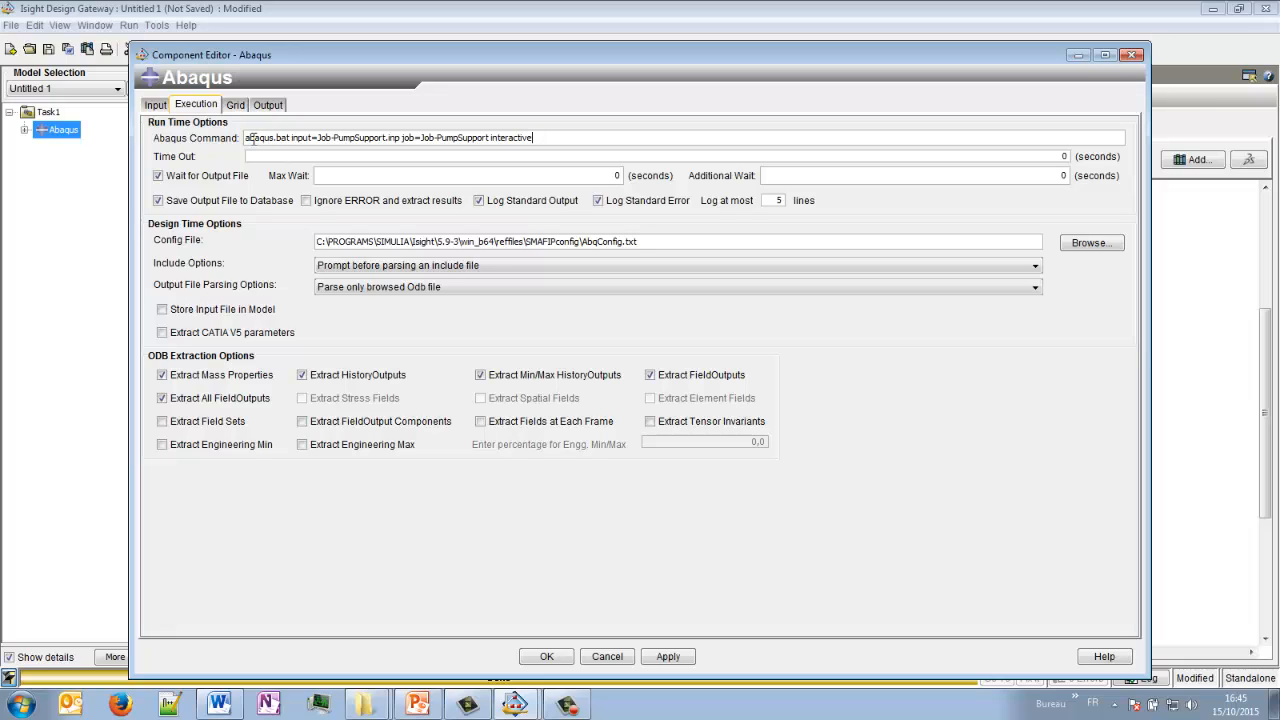
- Check the input file, job name and interactive option in the Abaqus execution command
drag(257, 138, 226, 138)
click(584, 138)
click(351, 138)
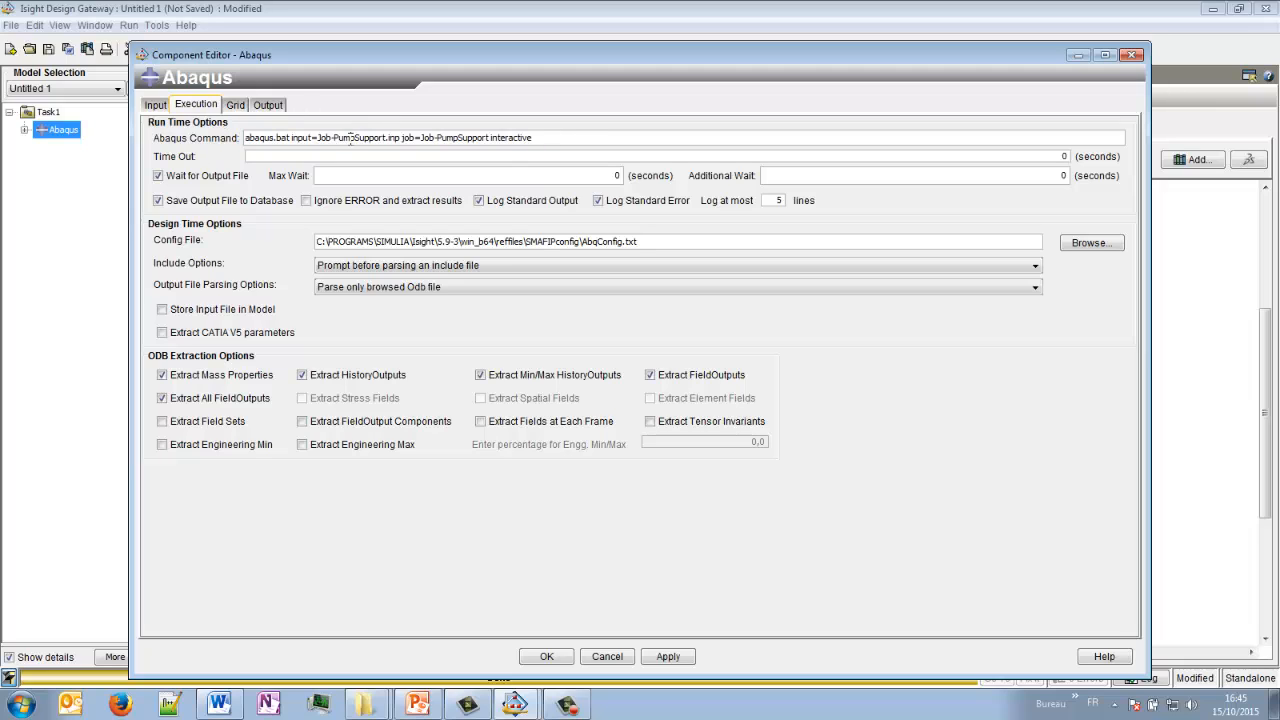
drag(567, 137, 233, 135)
click(594, 138)
- Check the output file path and read the available results from Job-PumpSupport.odb
click(236, 105)
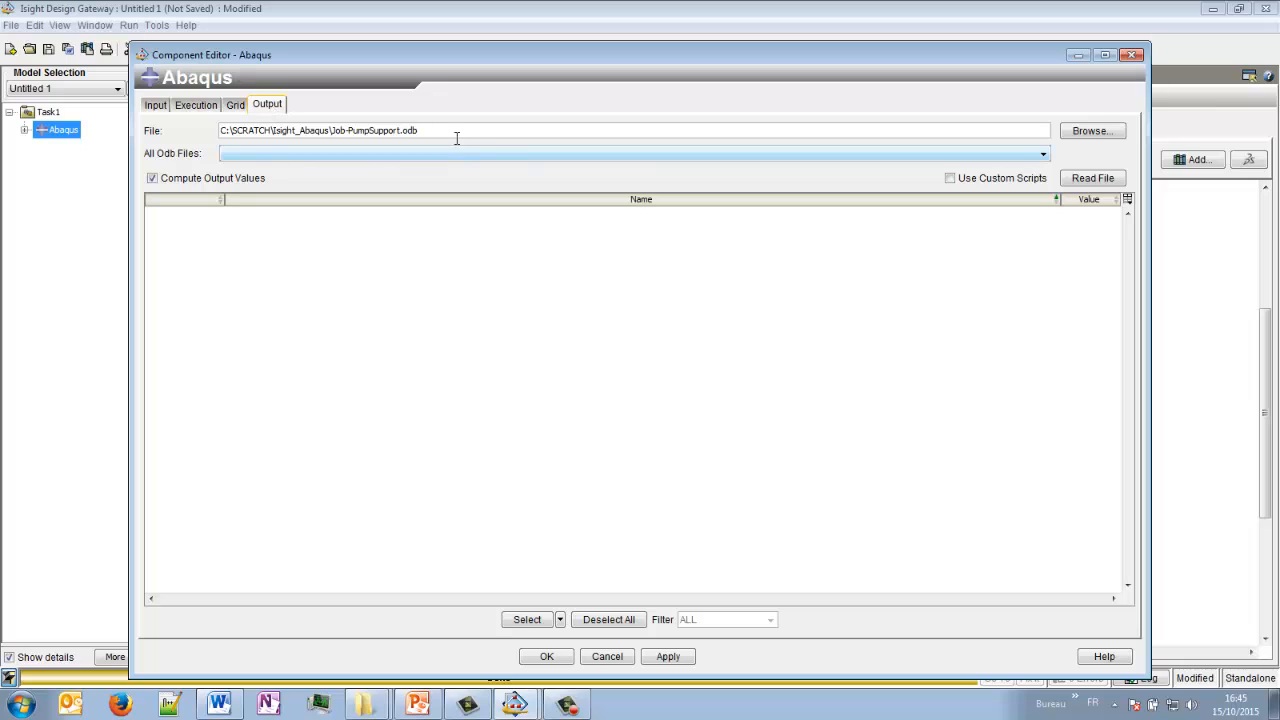
triple_click(322, 130)
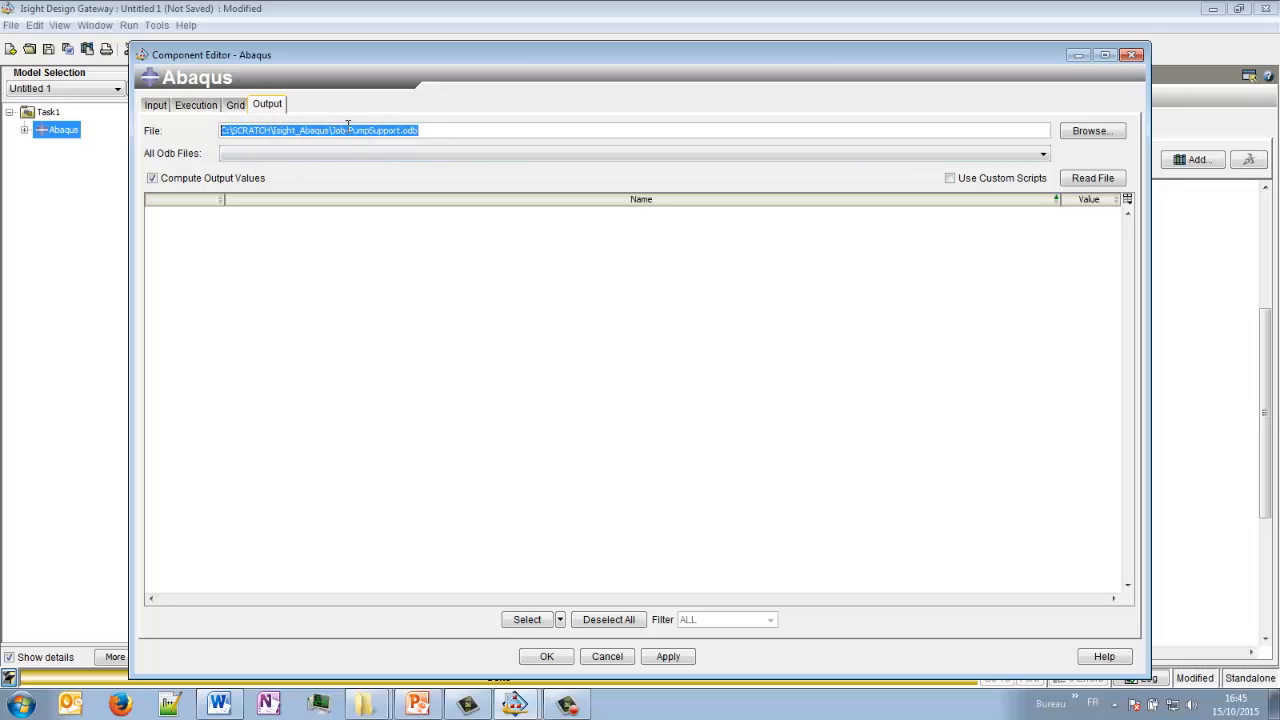
click(437, 131)
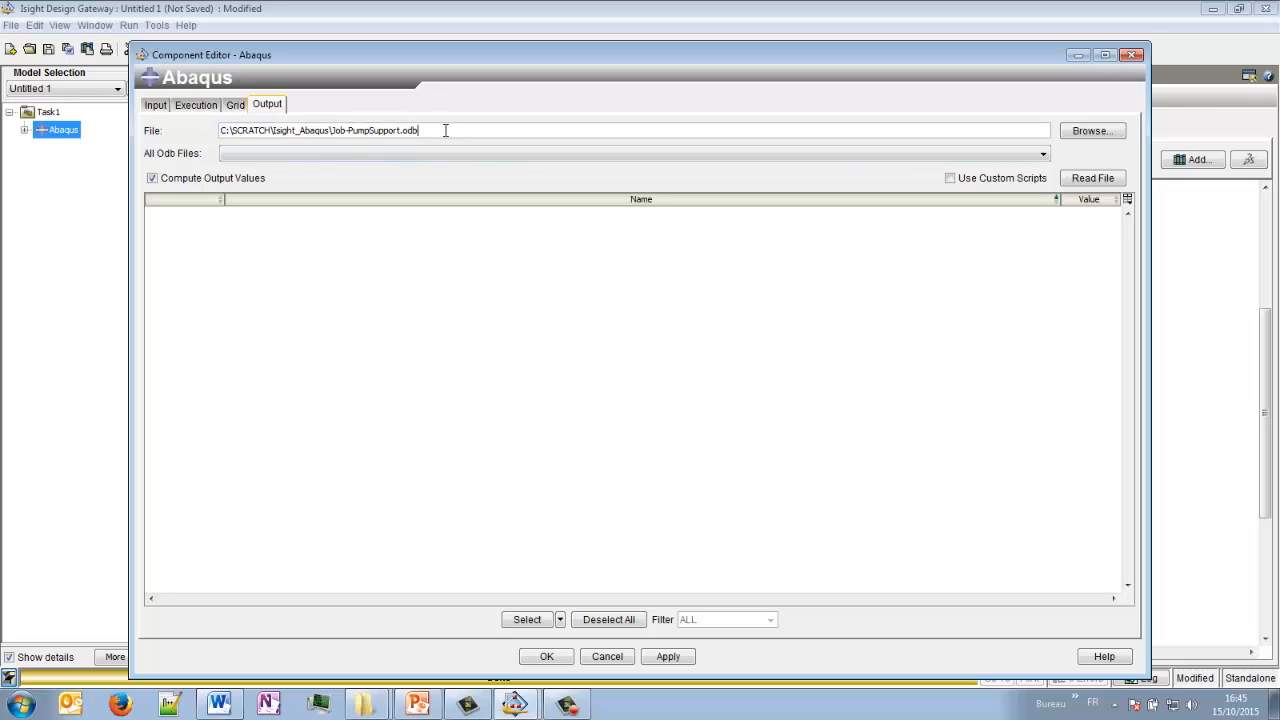
drag(445, 130, 337, 130)
click(633, 131)
click(1094, 179)
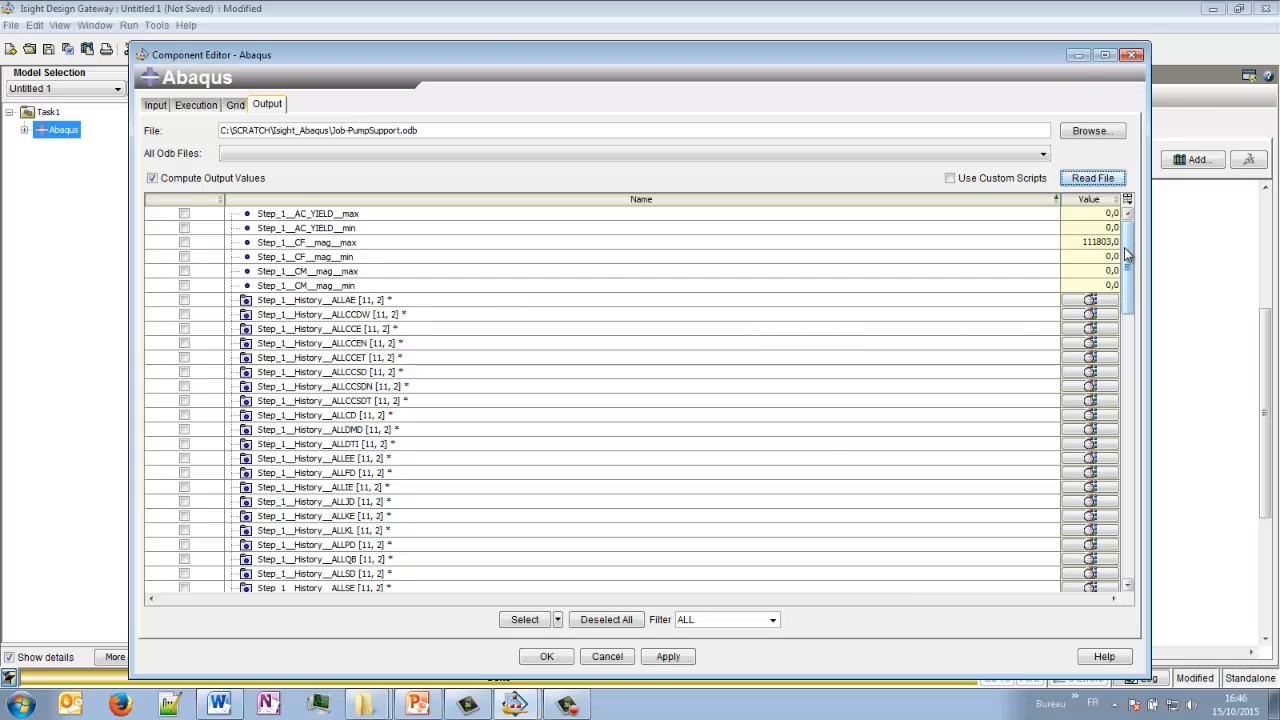
- Select Step_1__S__mises__max as an output parameter named S_VMises_Max and accept the Abaqus component's settings
drag(1126, 250, 1150, 518)
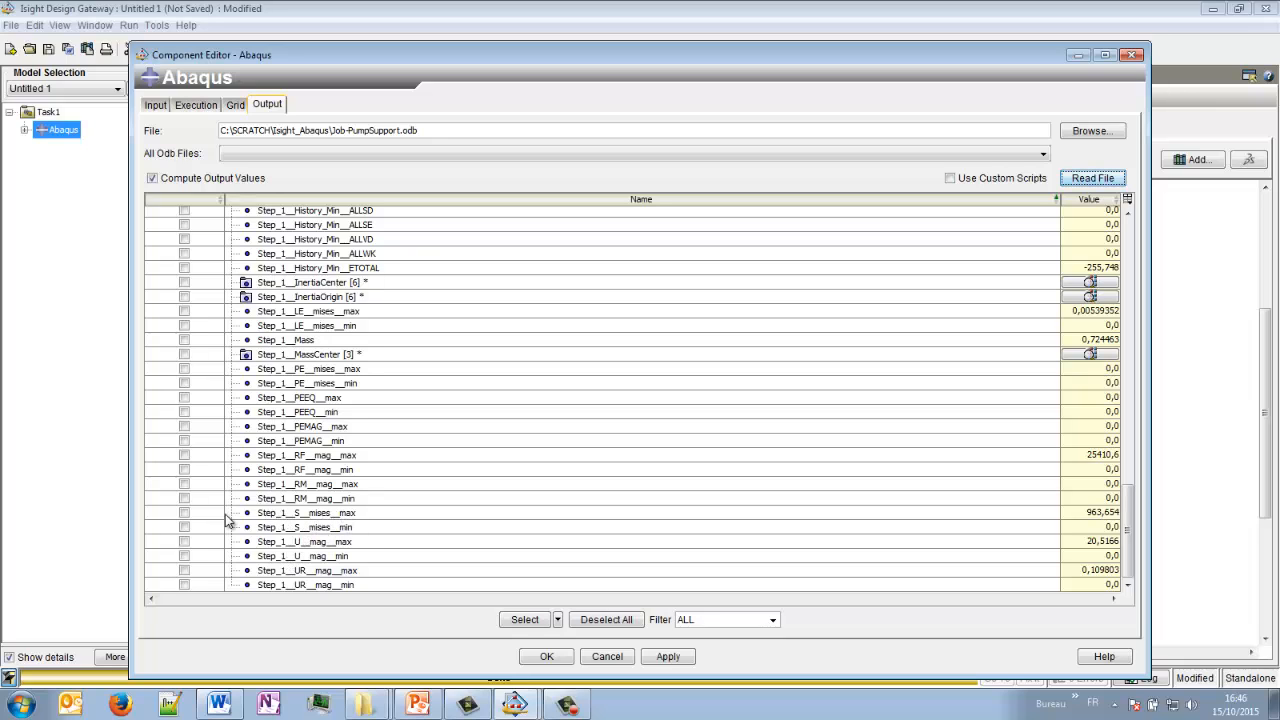
click(184, 513)
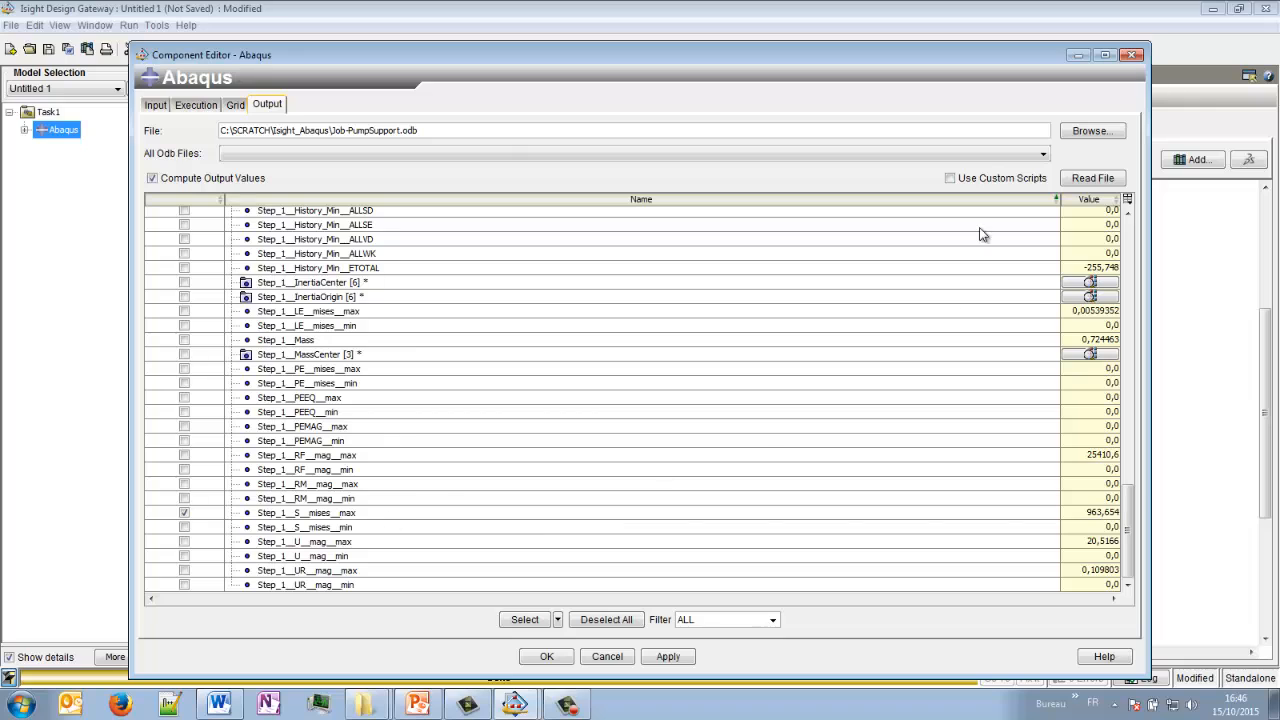
drag(1060, 205, 582, 215)
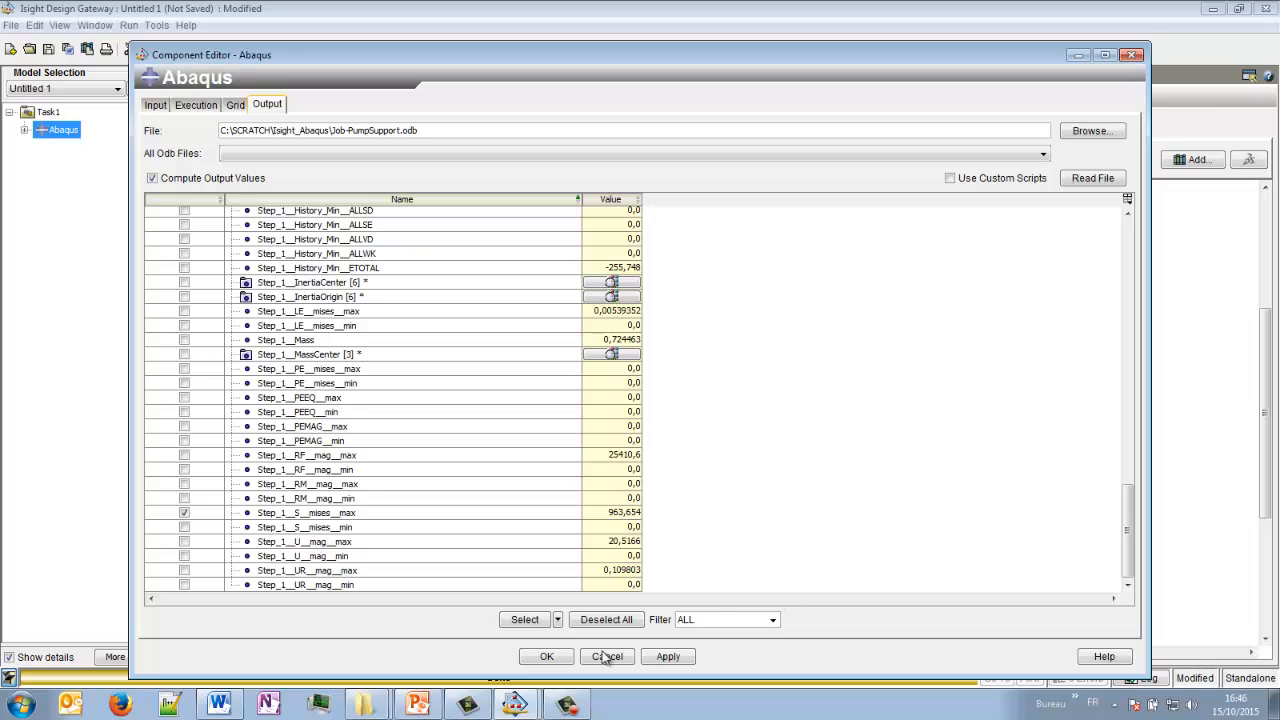
click(556, 658)
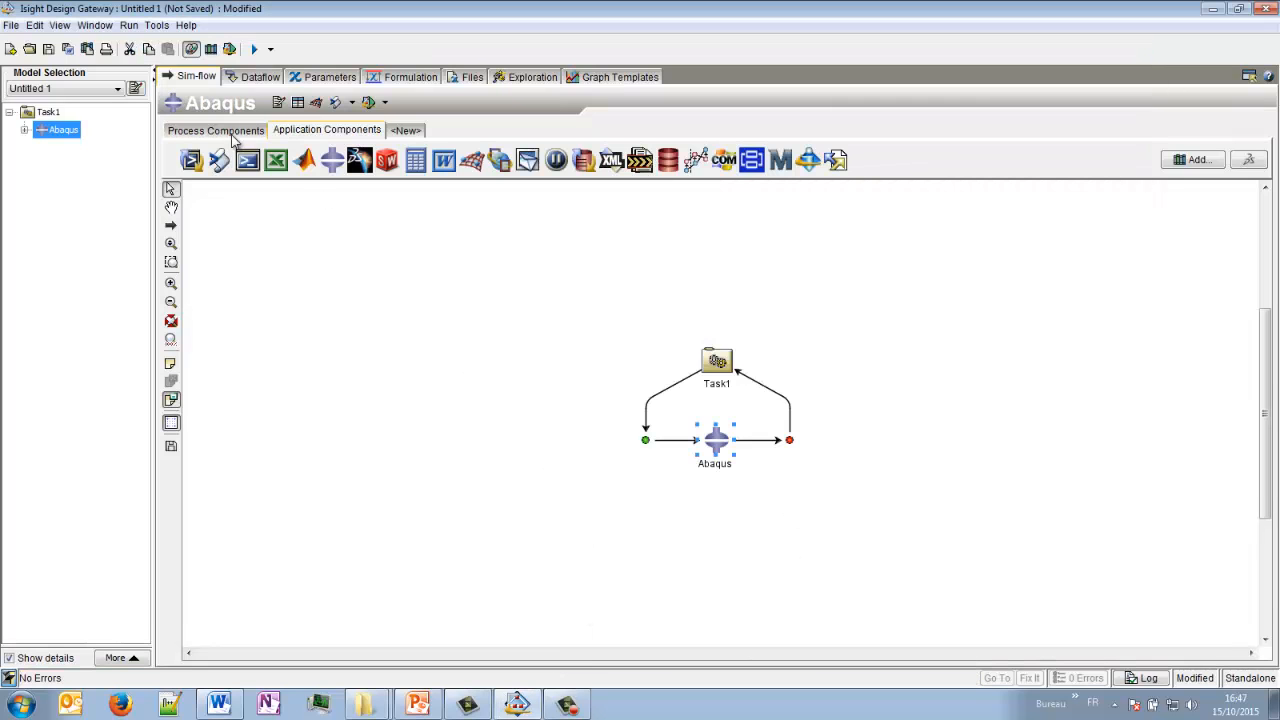
- Change Task1 to a new Optimization component
click(229, 135)
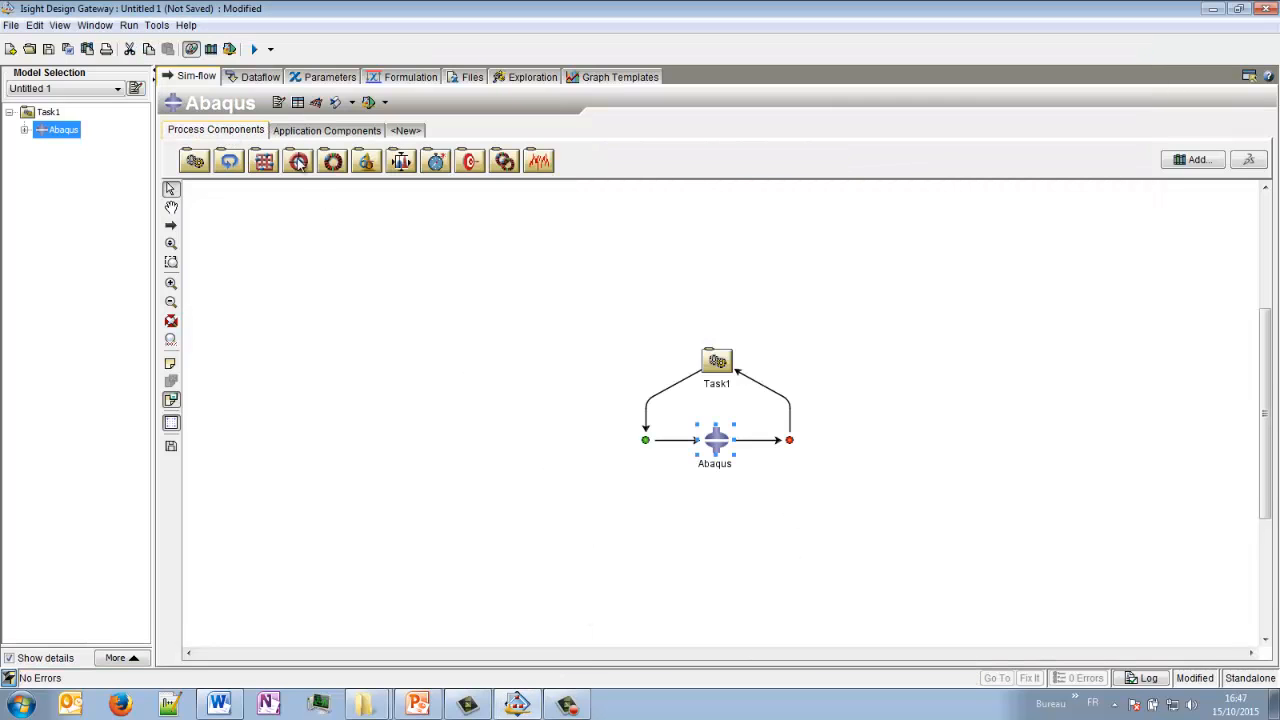
click(732, 364)
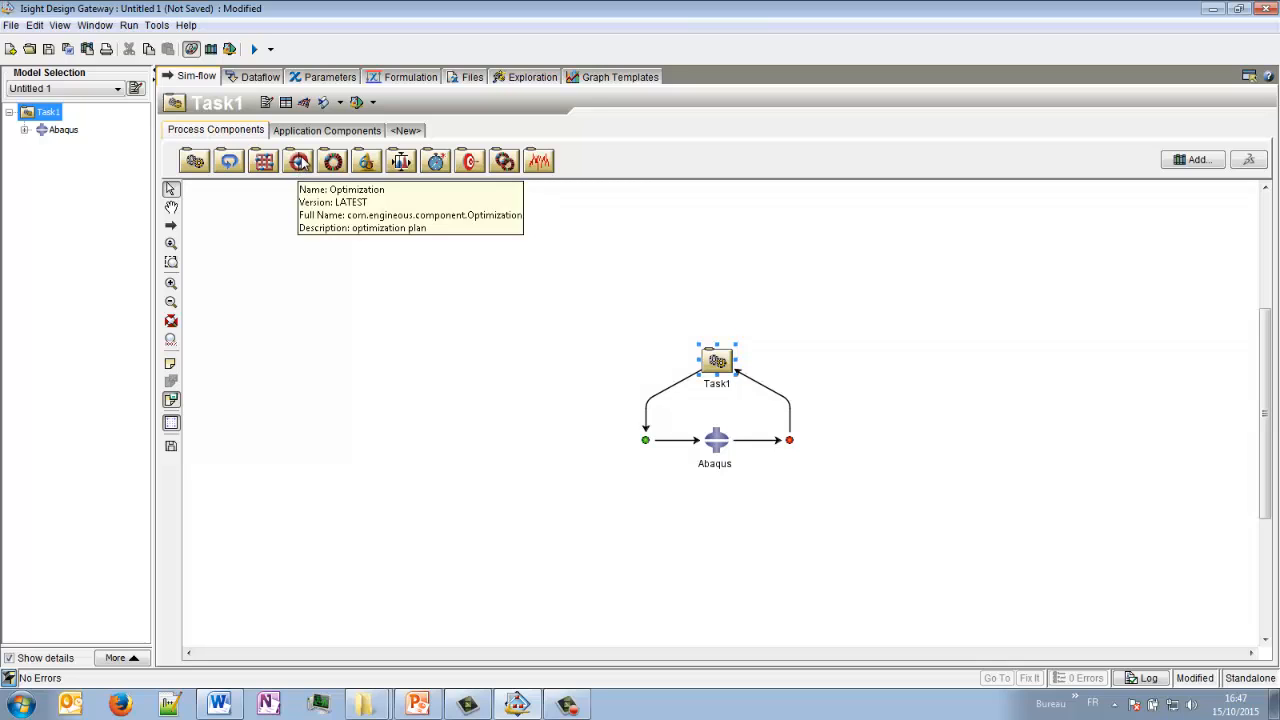
drag(299, 163, 720, 363)
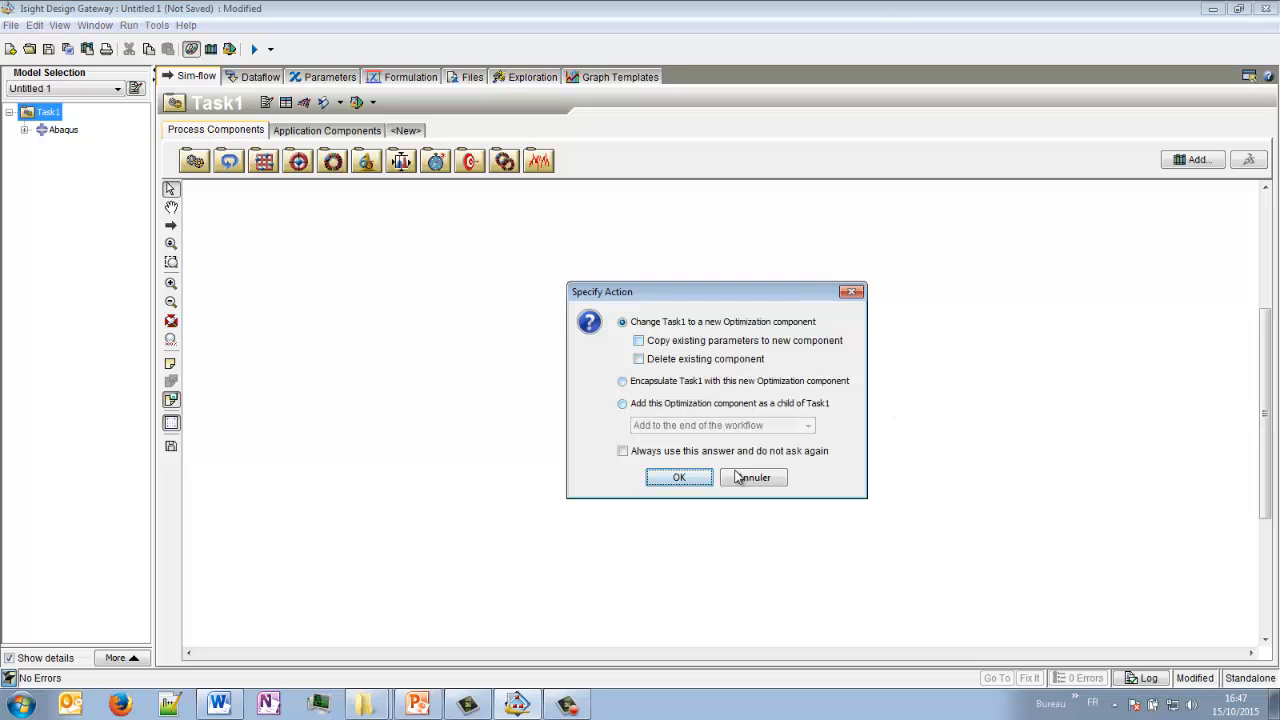
click(678, 478)
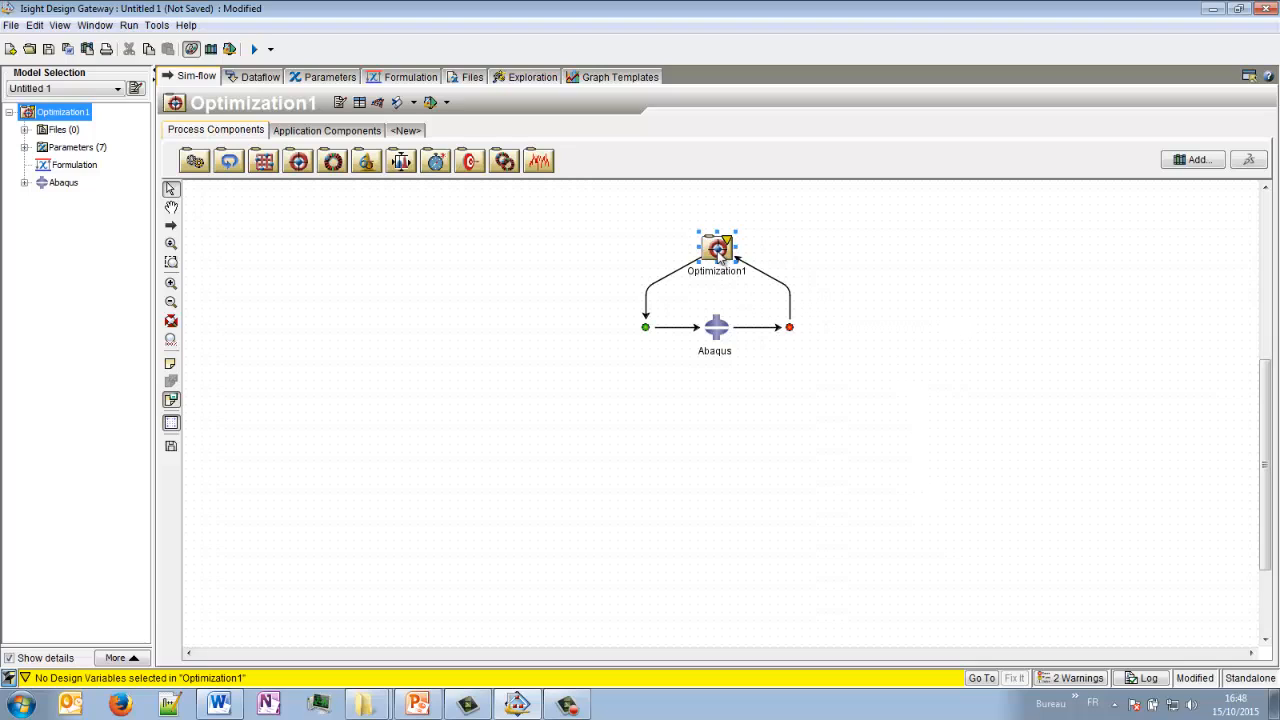
- Map the Abaqus parameters TH_TS, TH_MP, TH_LS and S_VMises_Max to Optimization1 in the dataflow
click(259, 77)
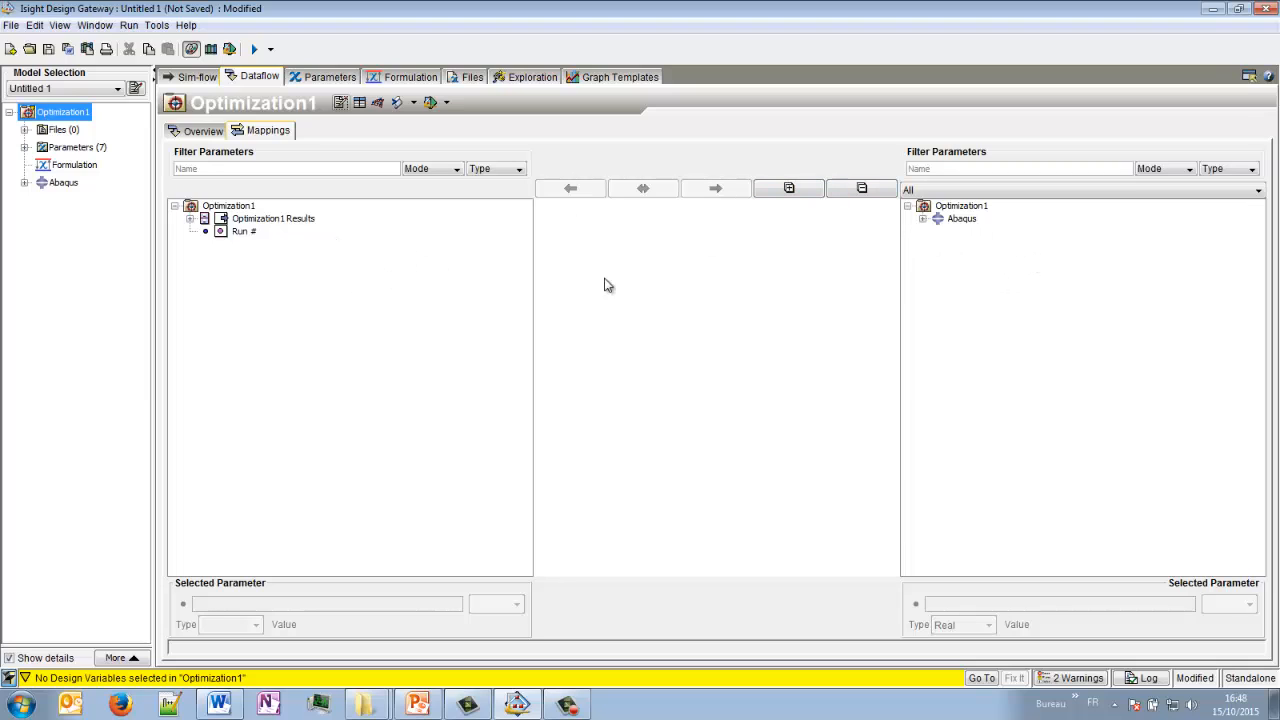
click(923, 219)
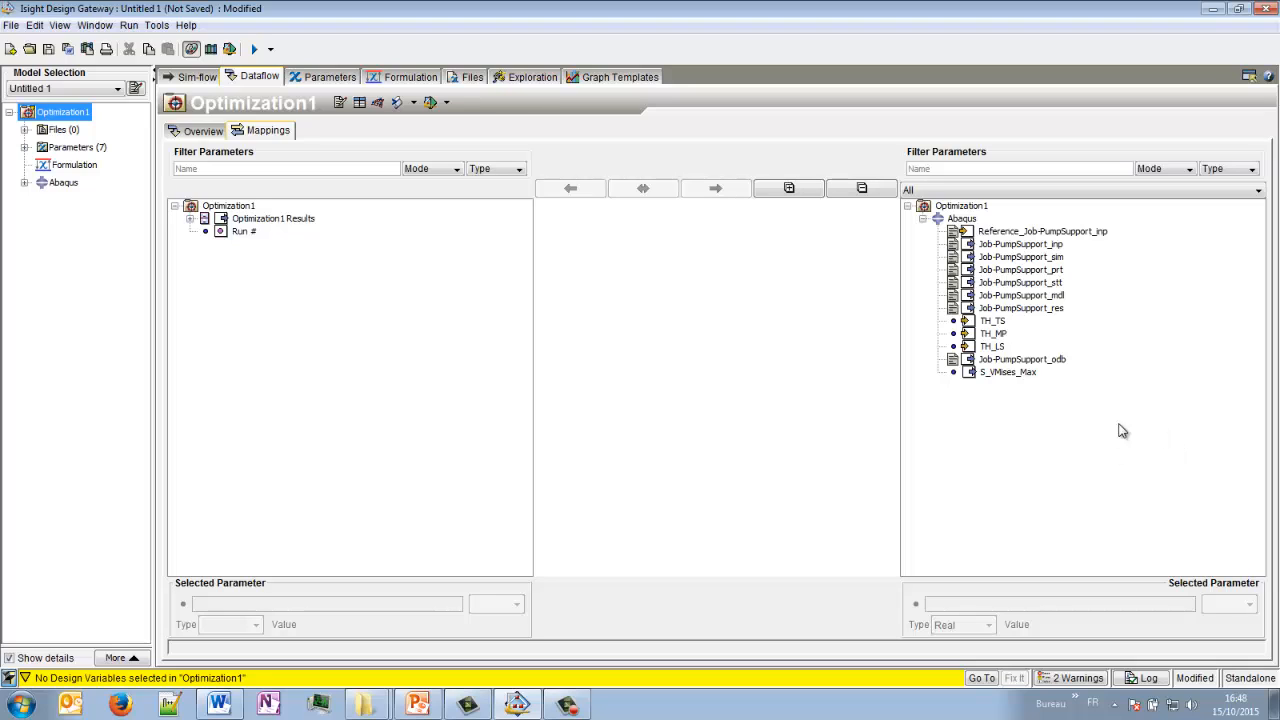
mouse_move(991, 327)
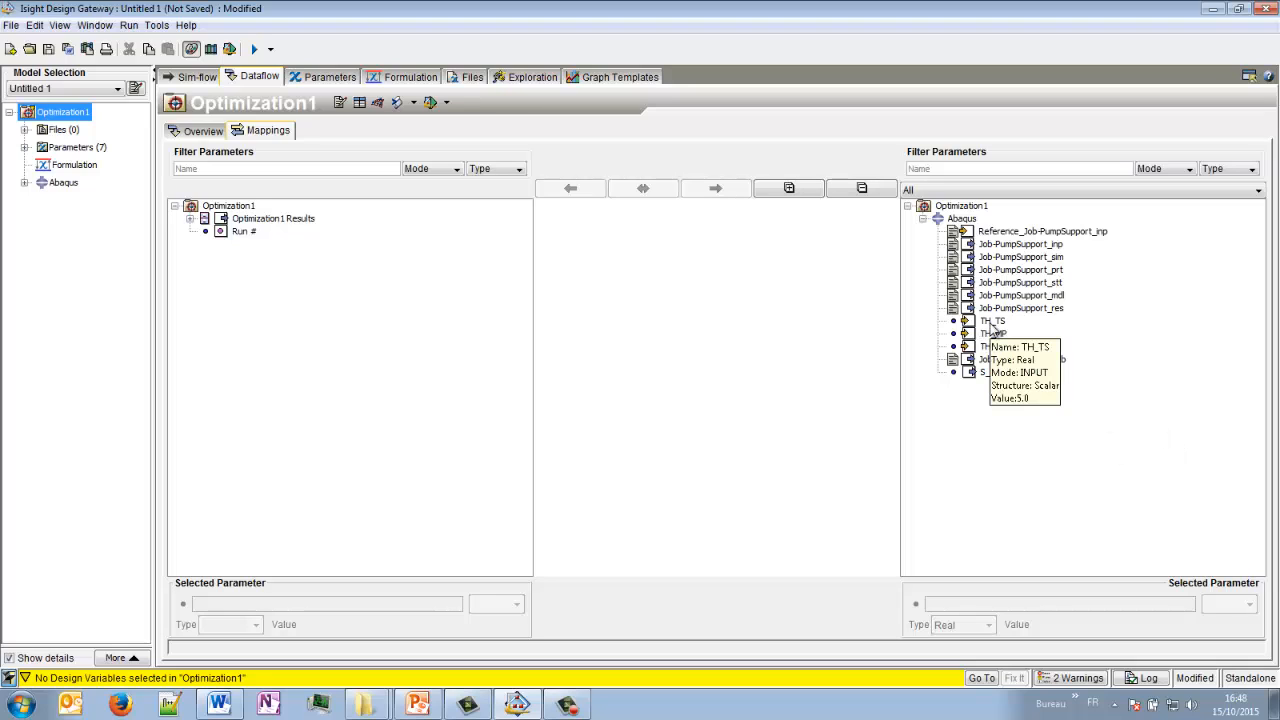
drag(997, 327, 202, 205)
drag(993, 334, 337, 272)
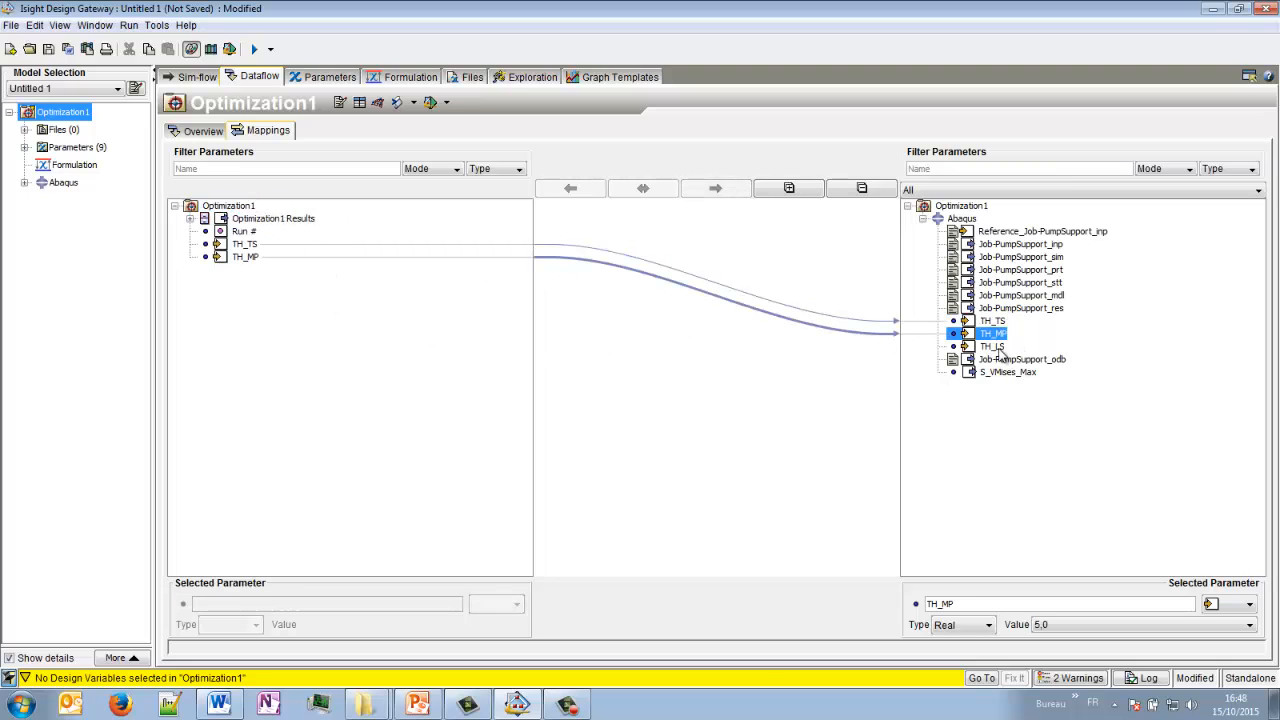
drag(996, 347, 226, 210)
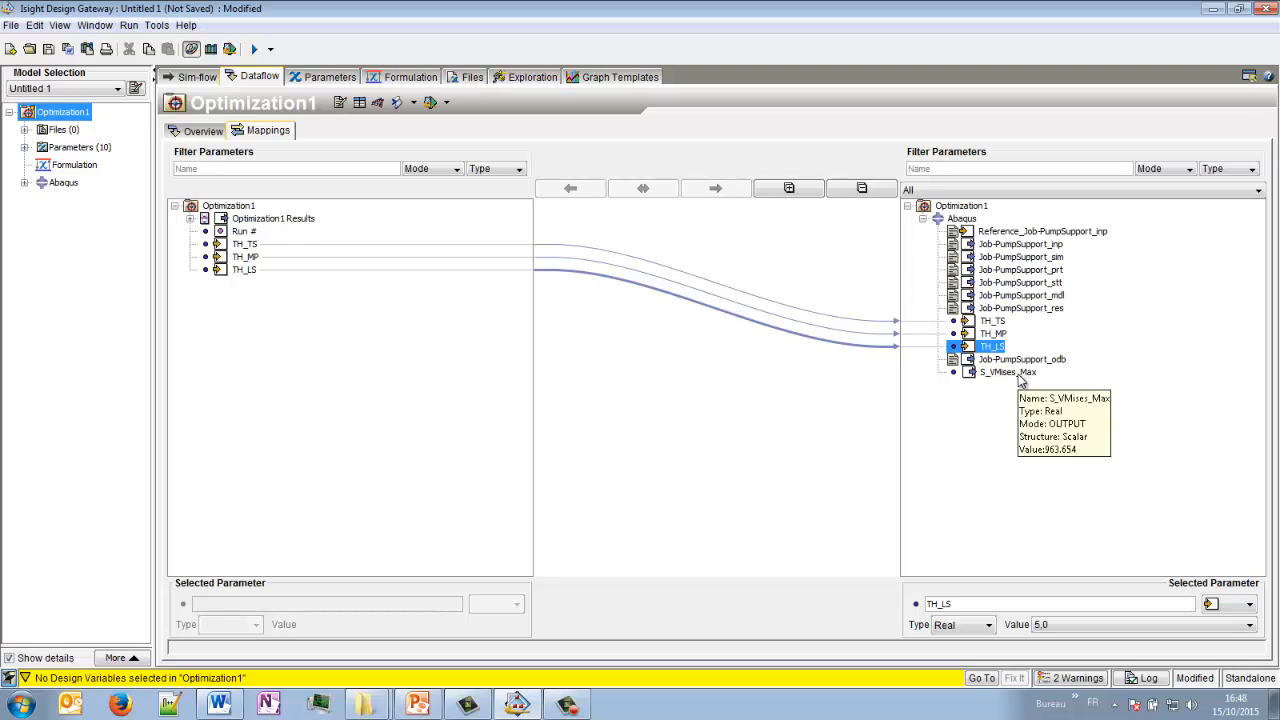
drag(1015, 374, 240, 212)
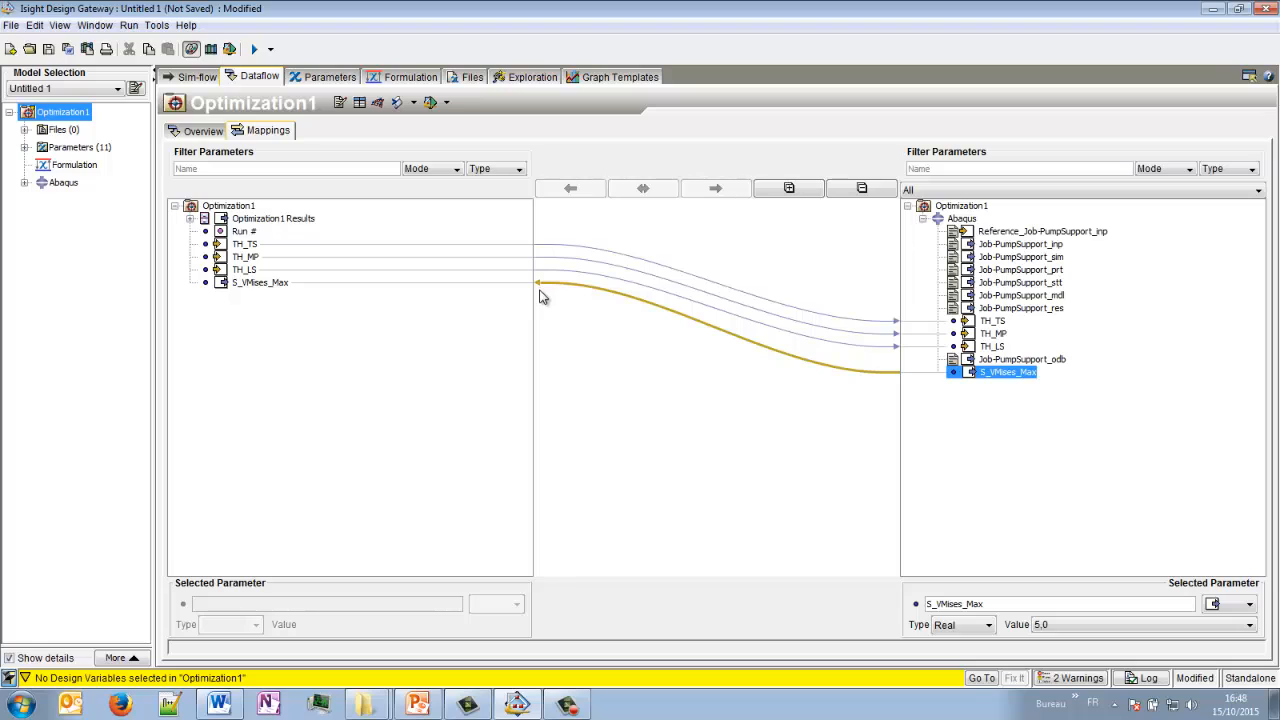
- Set the optimization technique of Optimization1 to Pointer
click(192, 76)
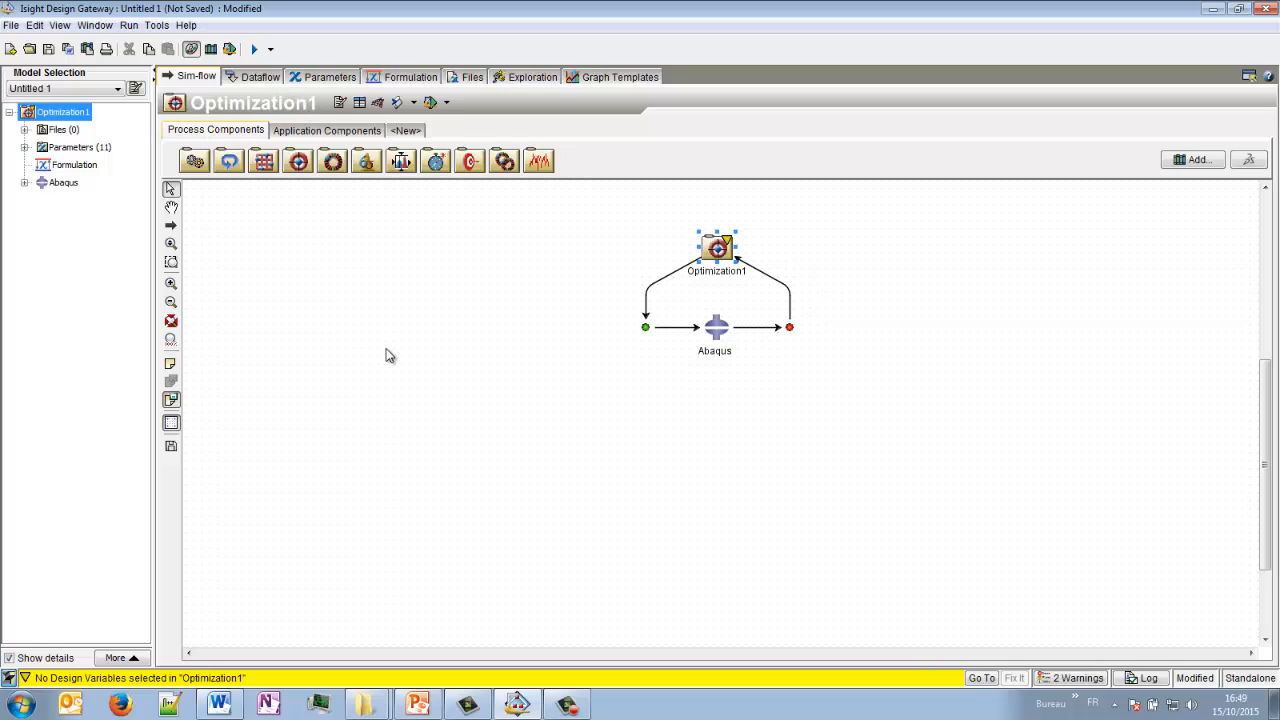
double_click(722, 249)
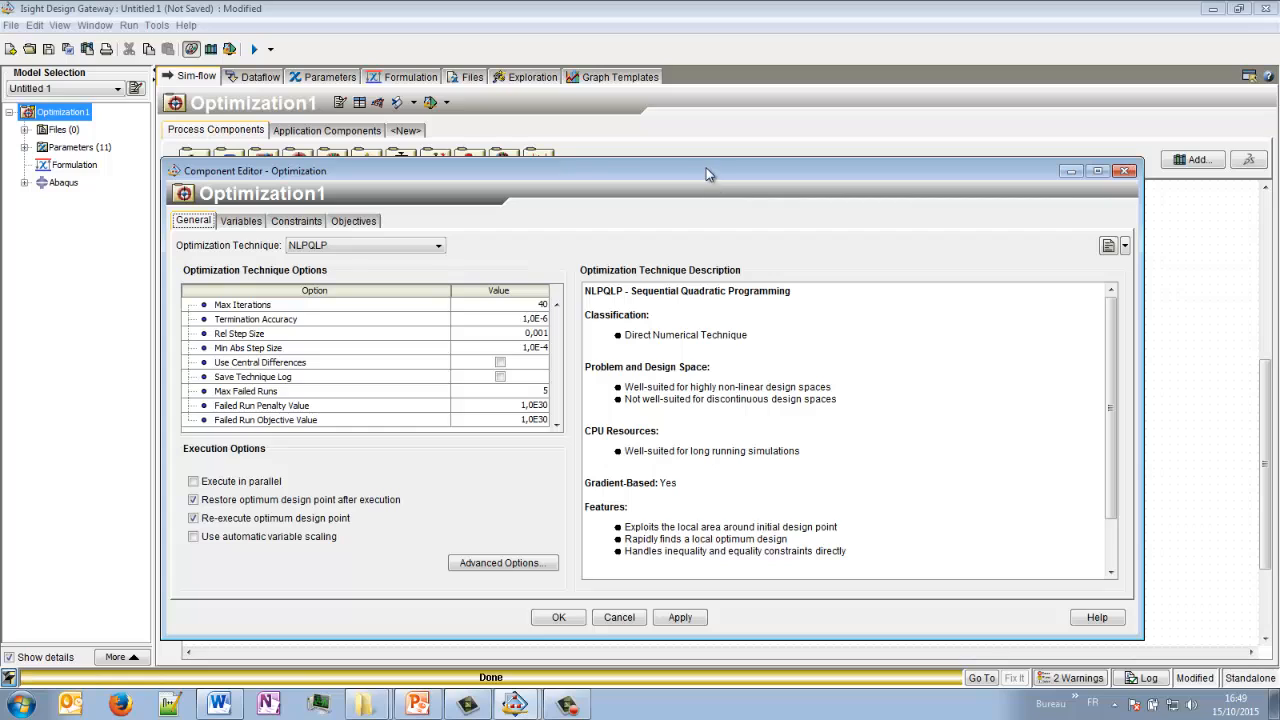
click(340, 255)
click(318, 336)
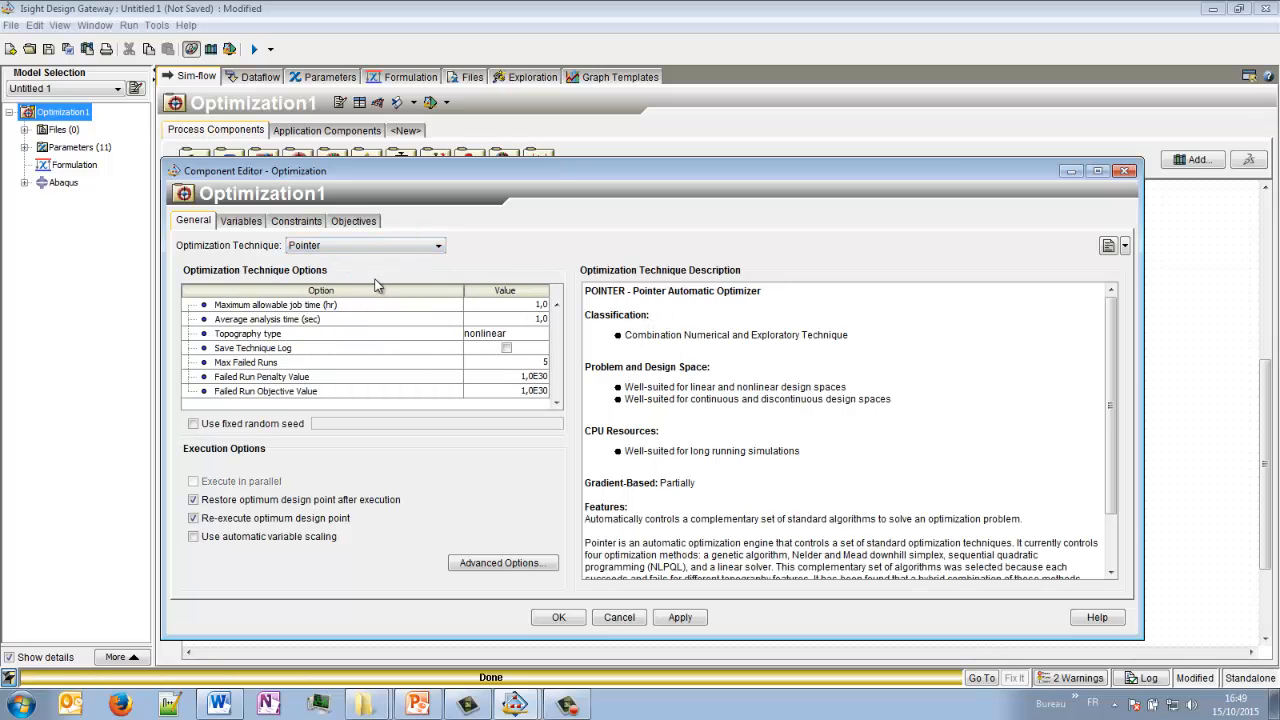
- Enable TH_LS, TH_MP and TH_TS as the design variables of the optimization
click(245, 222)
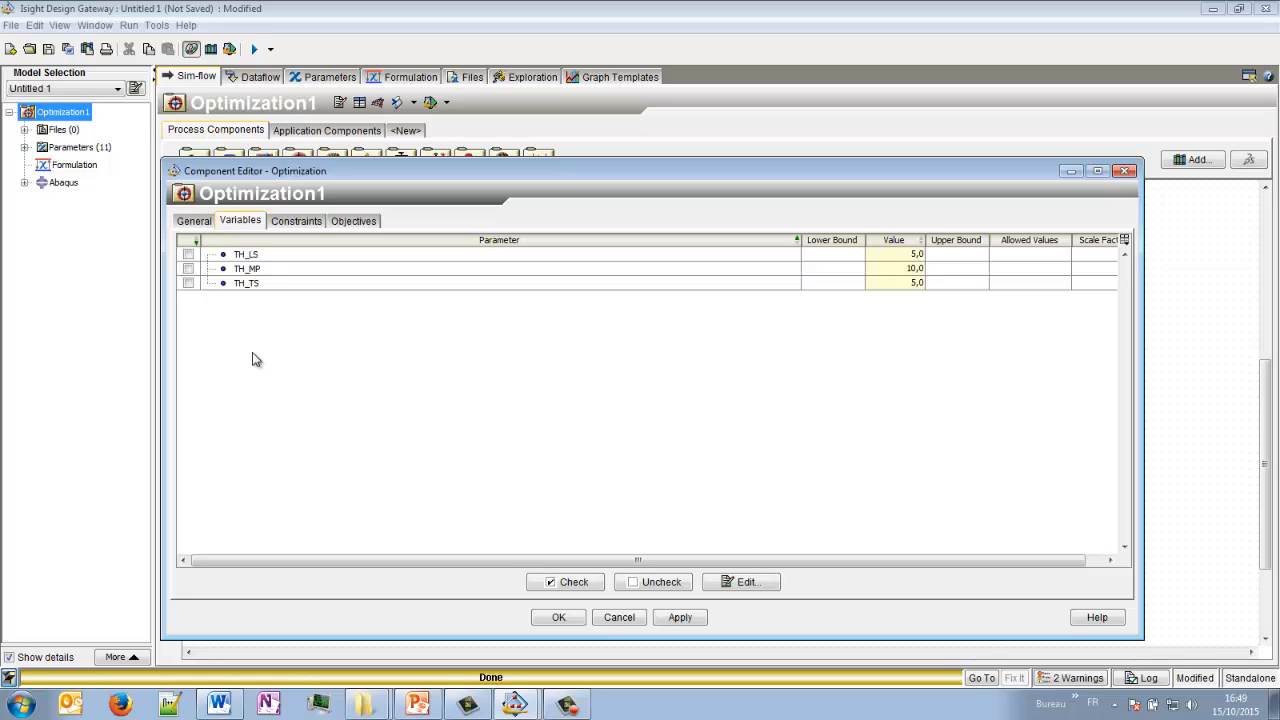
click(188, 255)
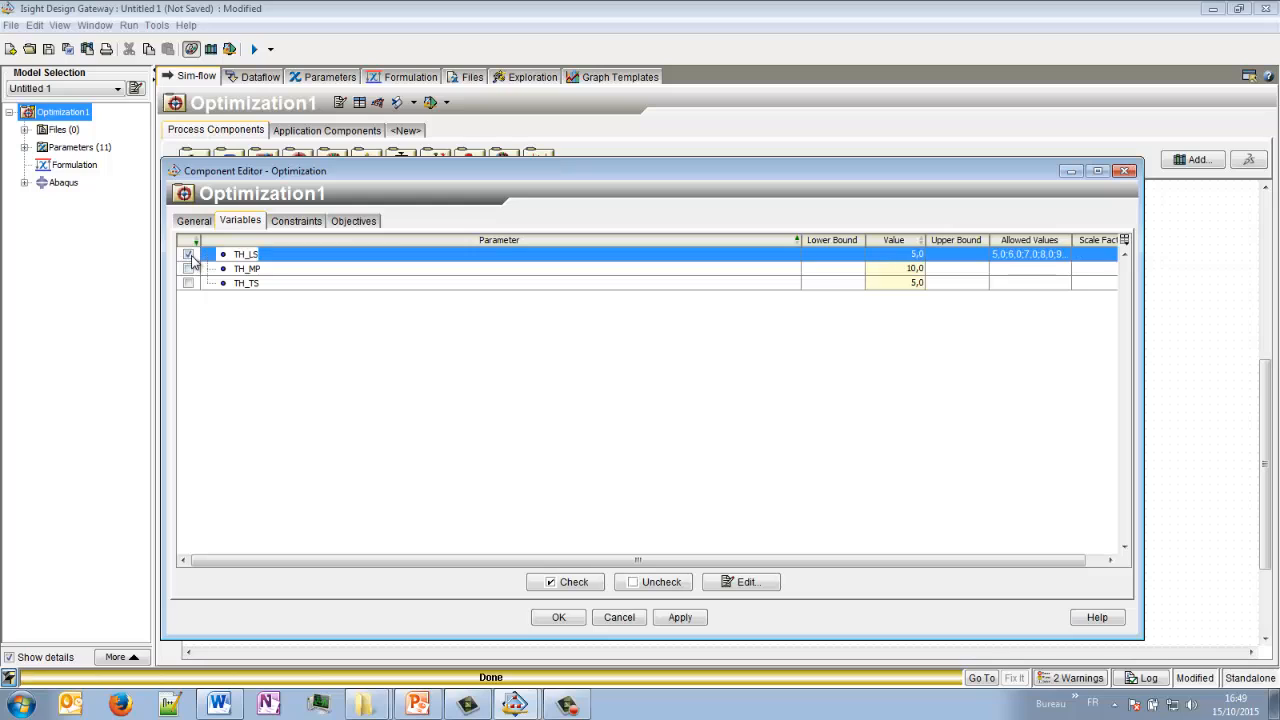
click(188, 269)
click(188, 283)
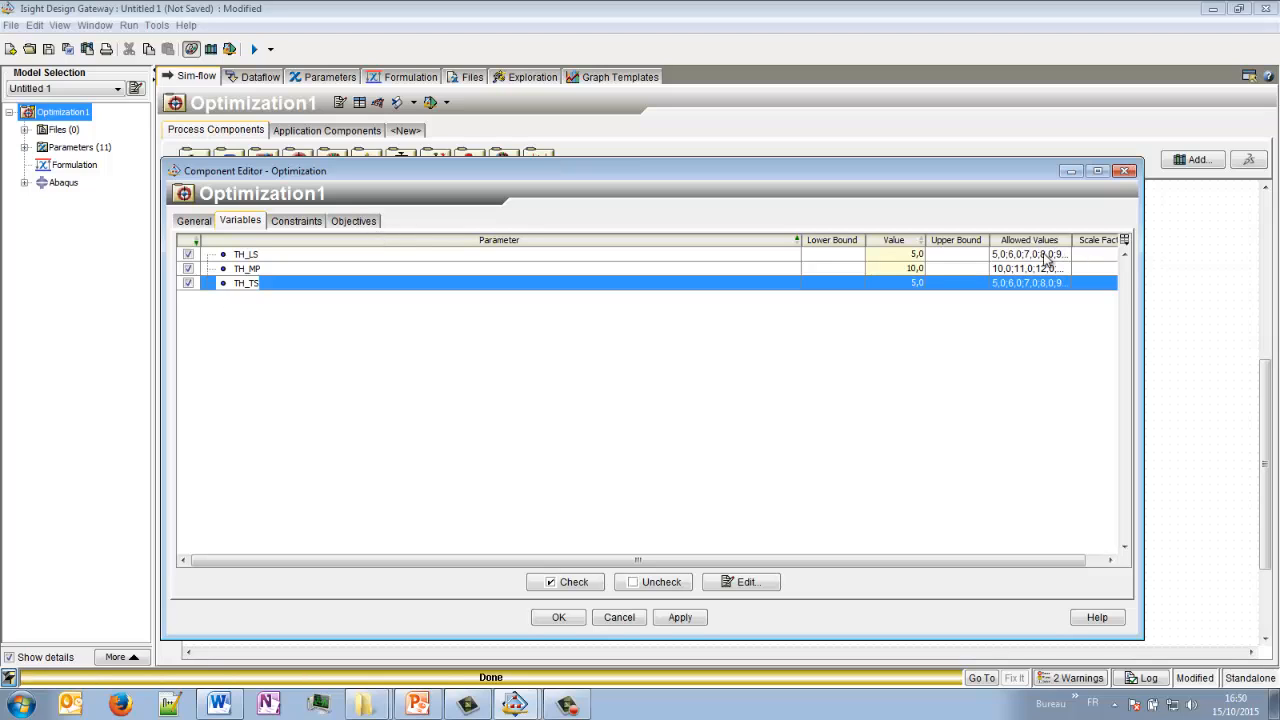
- Add S_VMises_Max as an optimization objective with its direction set to target
click(364, 222)
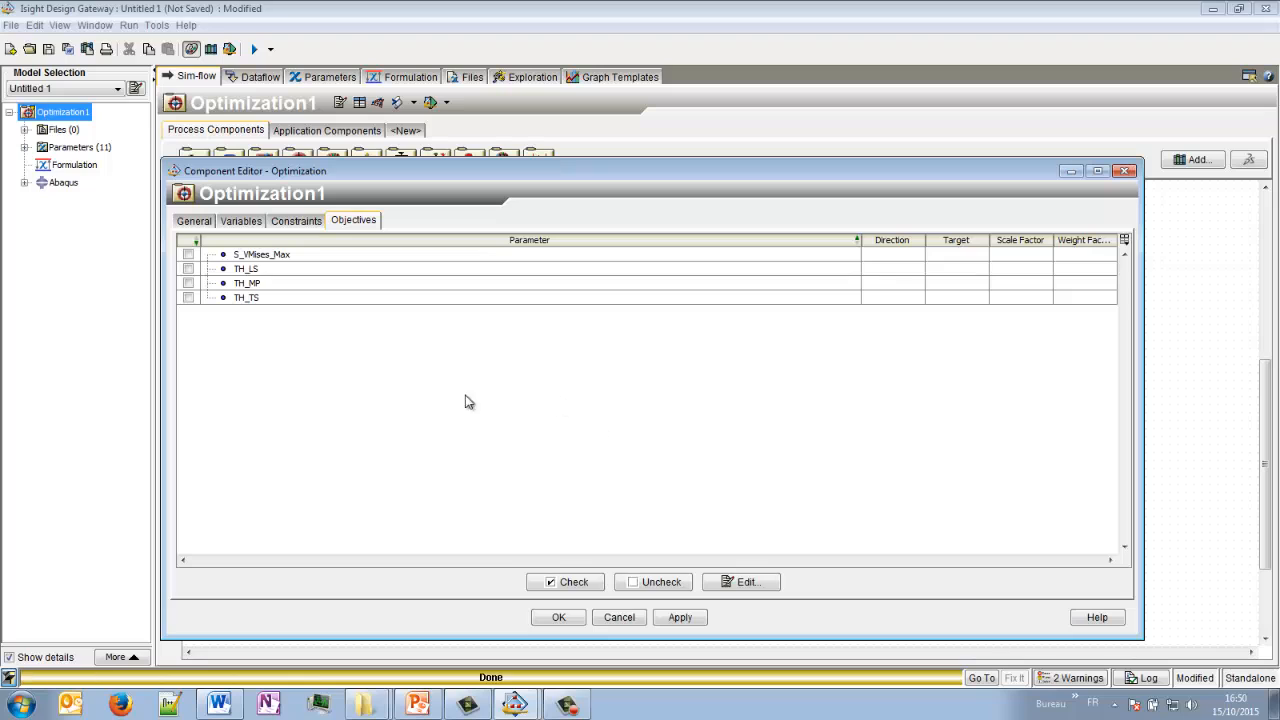
click(189, 256)
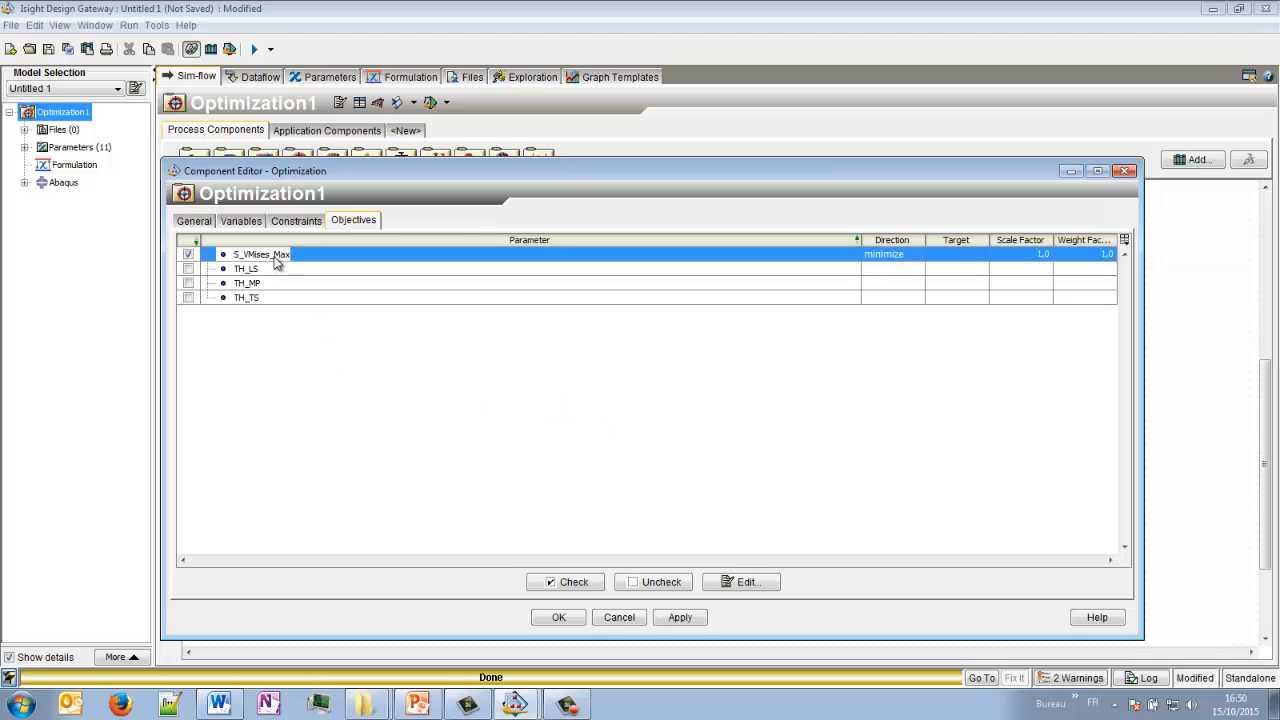
click(893, 255)
click(905, 296)
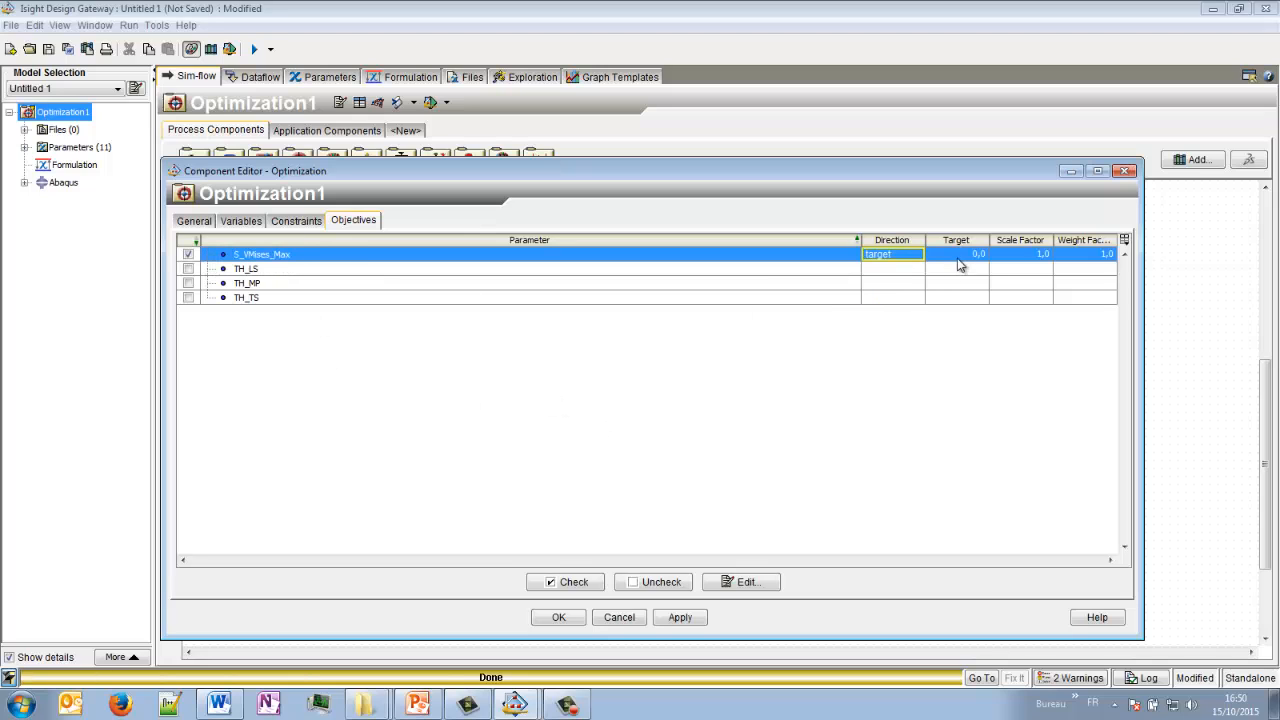
double_click(962, 256)
click(1022, 272)
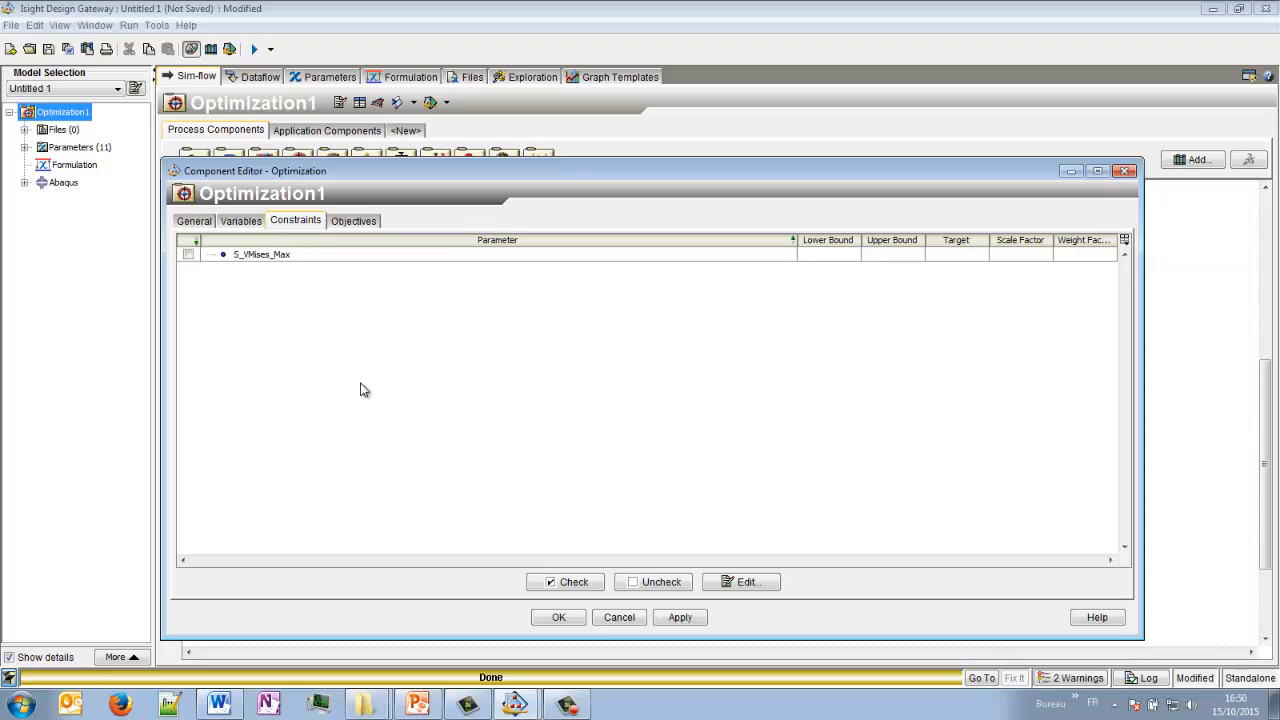
- Constrain S_VMises_Max with an upper bound of 345 and a lower bound of 245, and accept the optimization settings
click(189, 256)
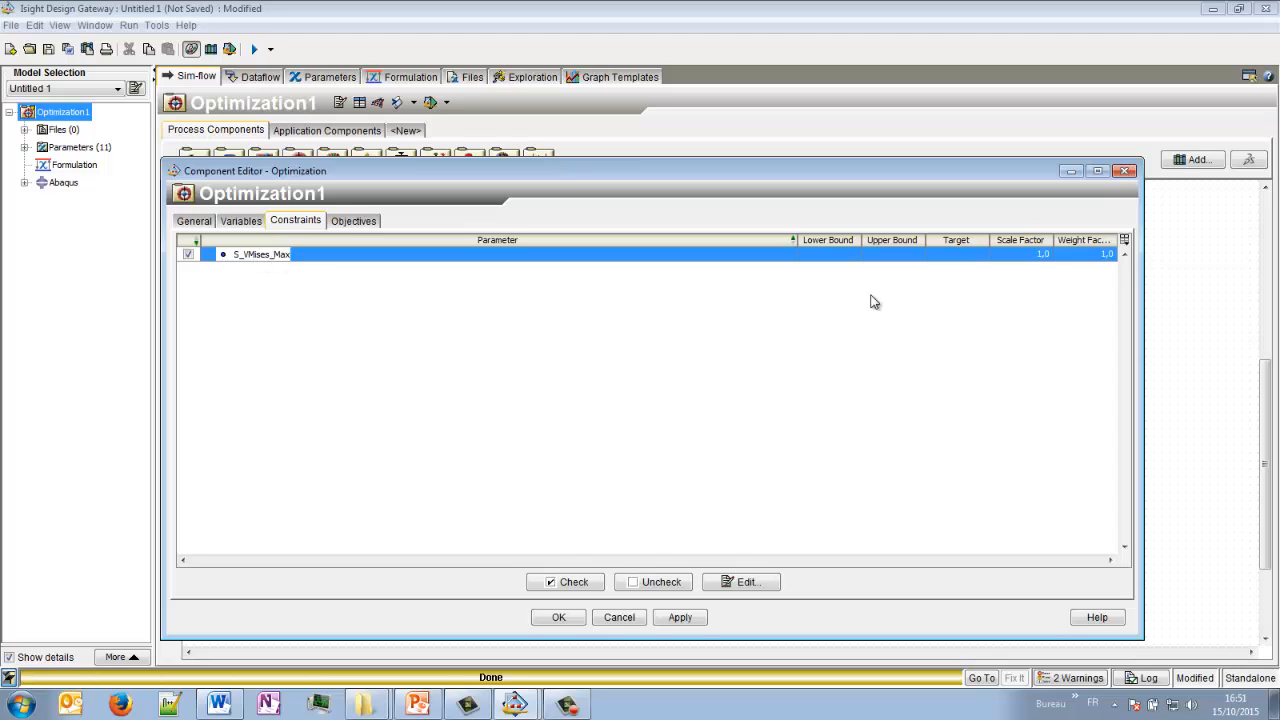
click(886, 258)
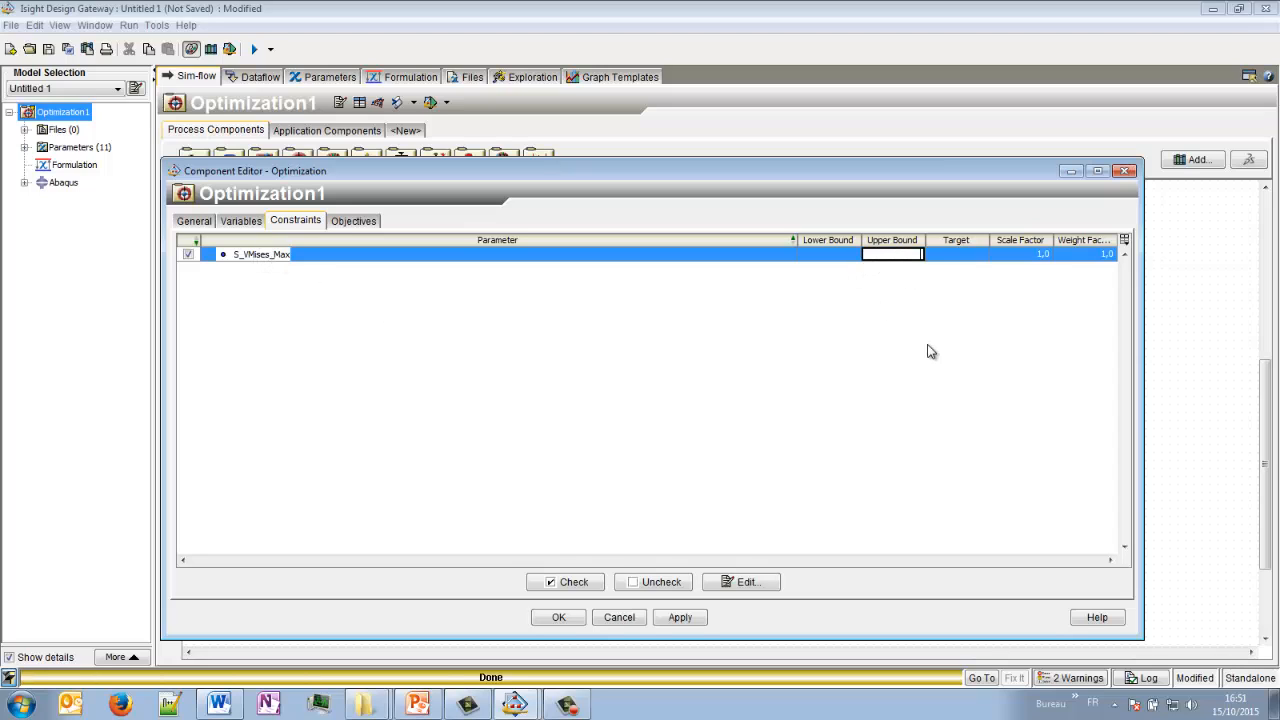
text(345)
click(840, 258)
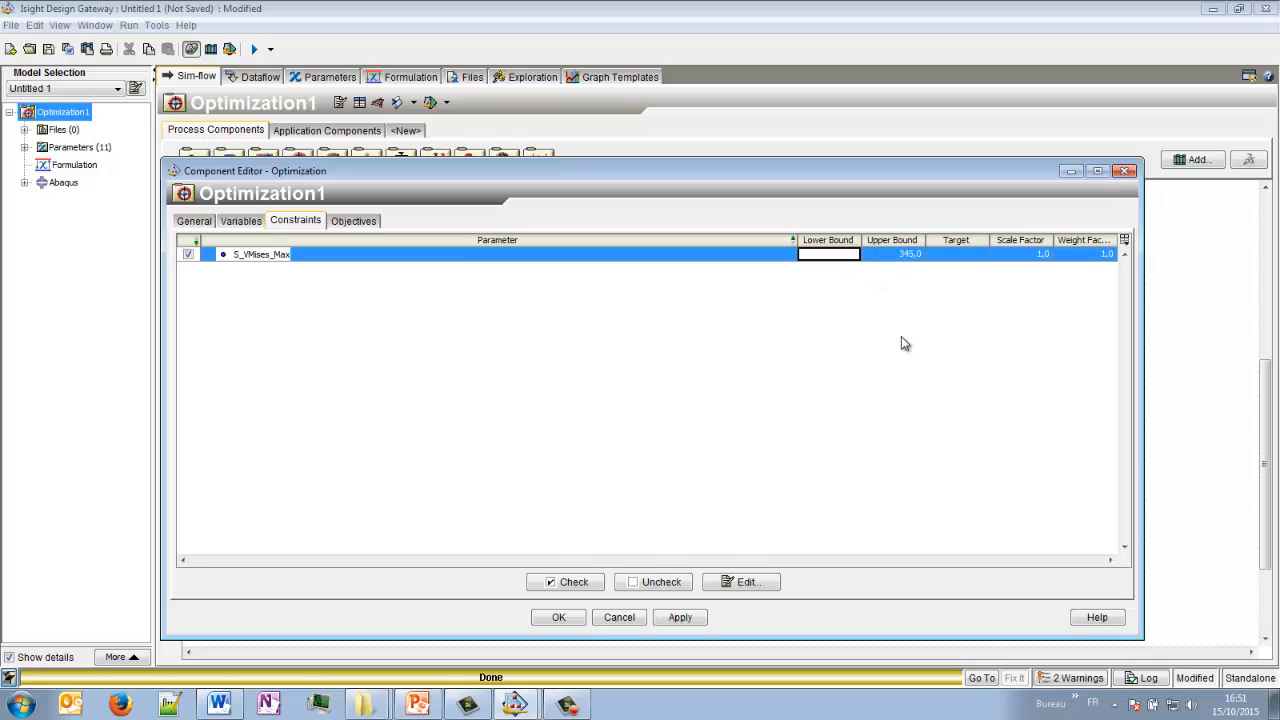
text(245)
double_click(847, 254)
click(557, 617)
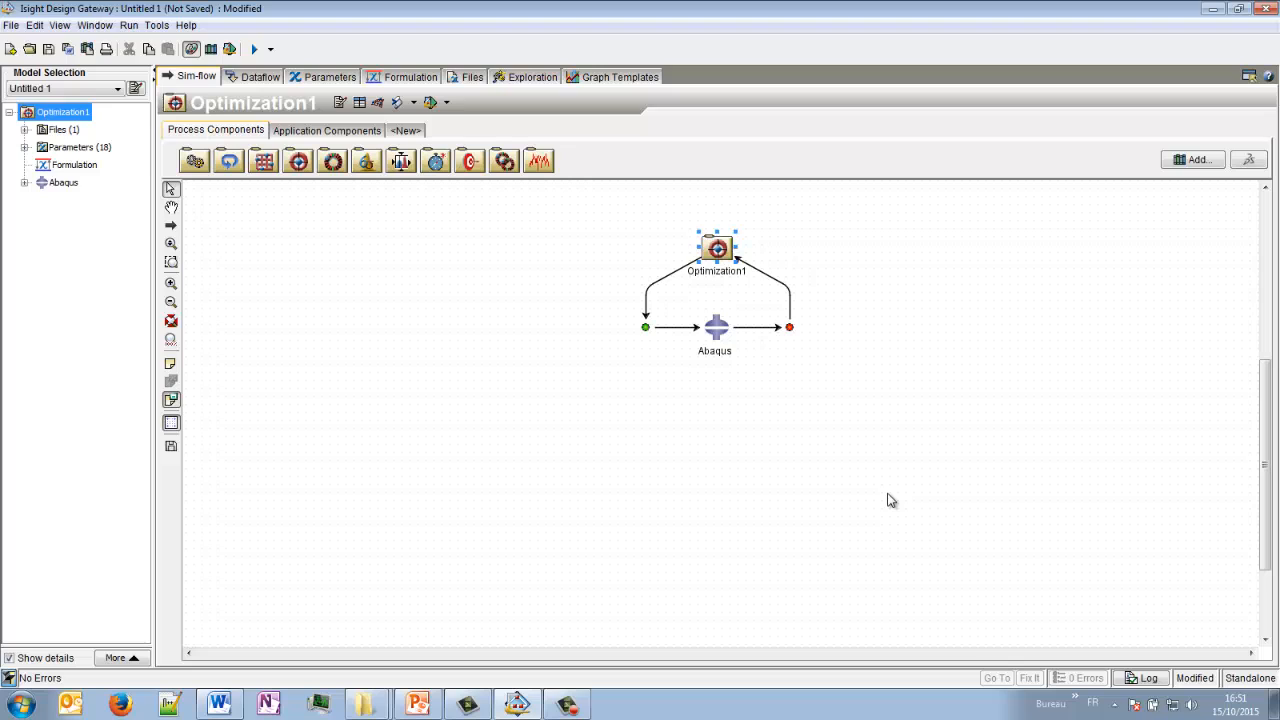
- Make the sim-flow link leading into Abaqus execute conditionally and label it Inequality
click(662, 328)
double_click(677, 335)
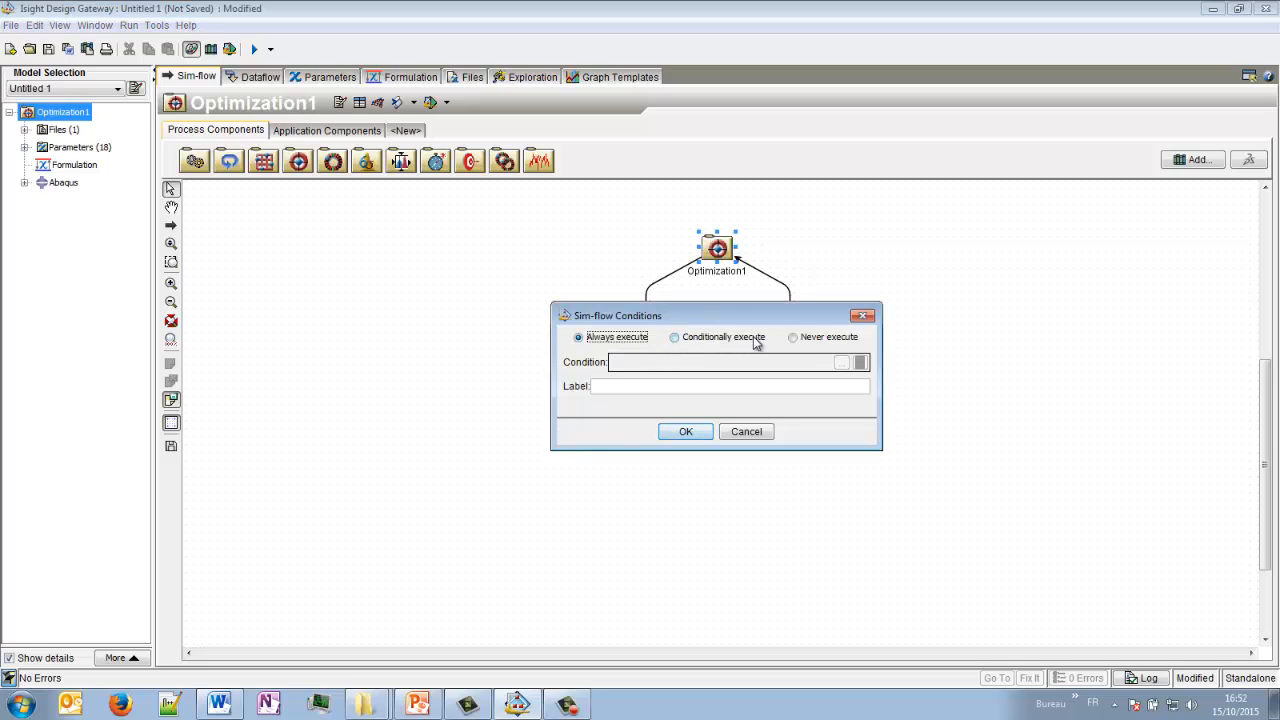
click(677, 337)
click(674, 385)
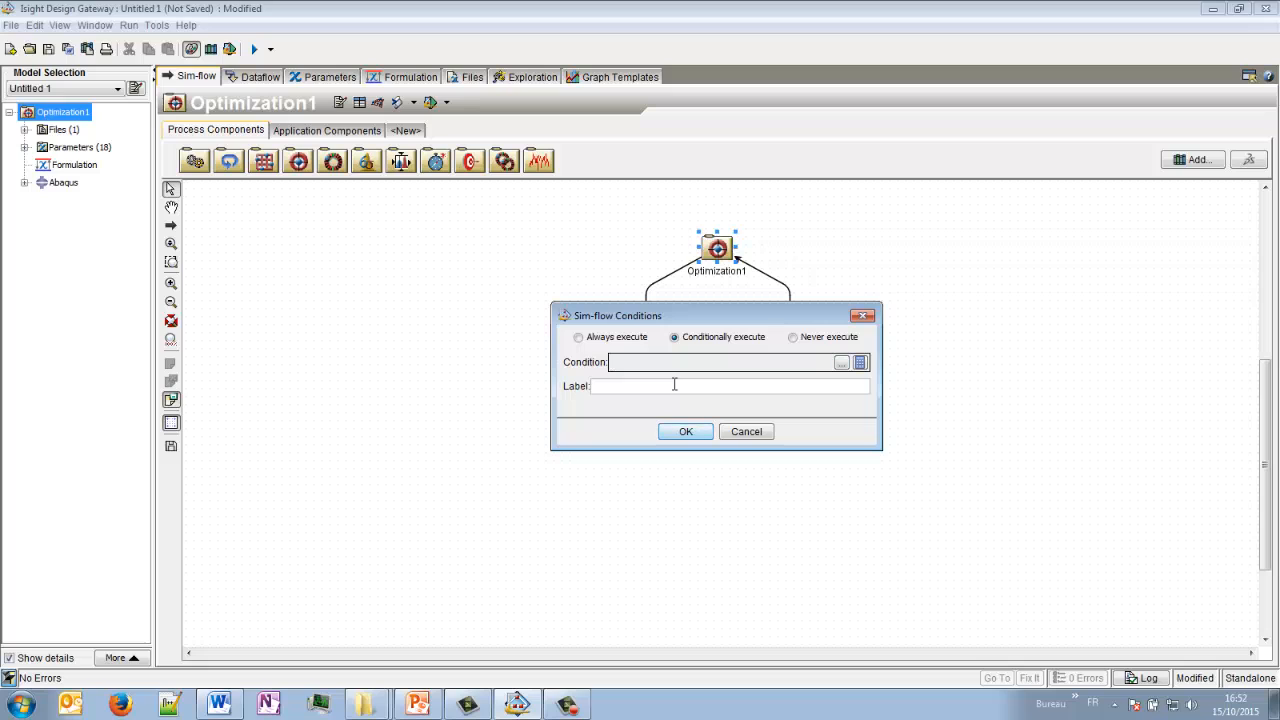
text(Inequality)
- Begin the link's condition expression with Optimization1.TH_LS<=Optimization1.TH_MP followed by the && operator
click(859, 362)
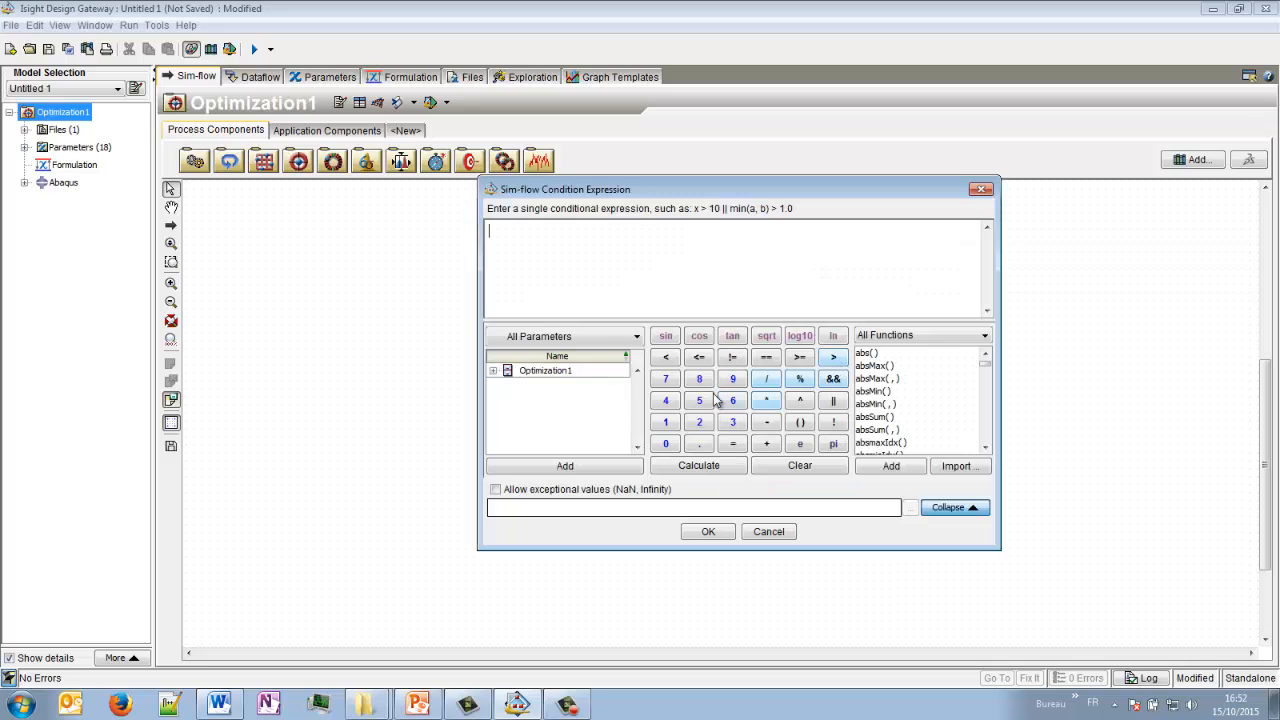
click(493, 371)
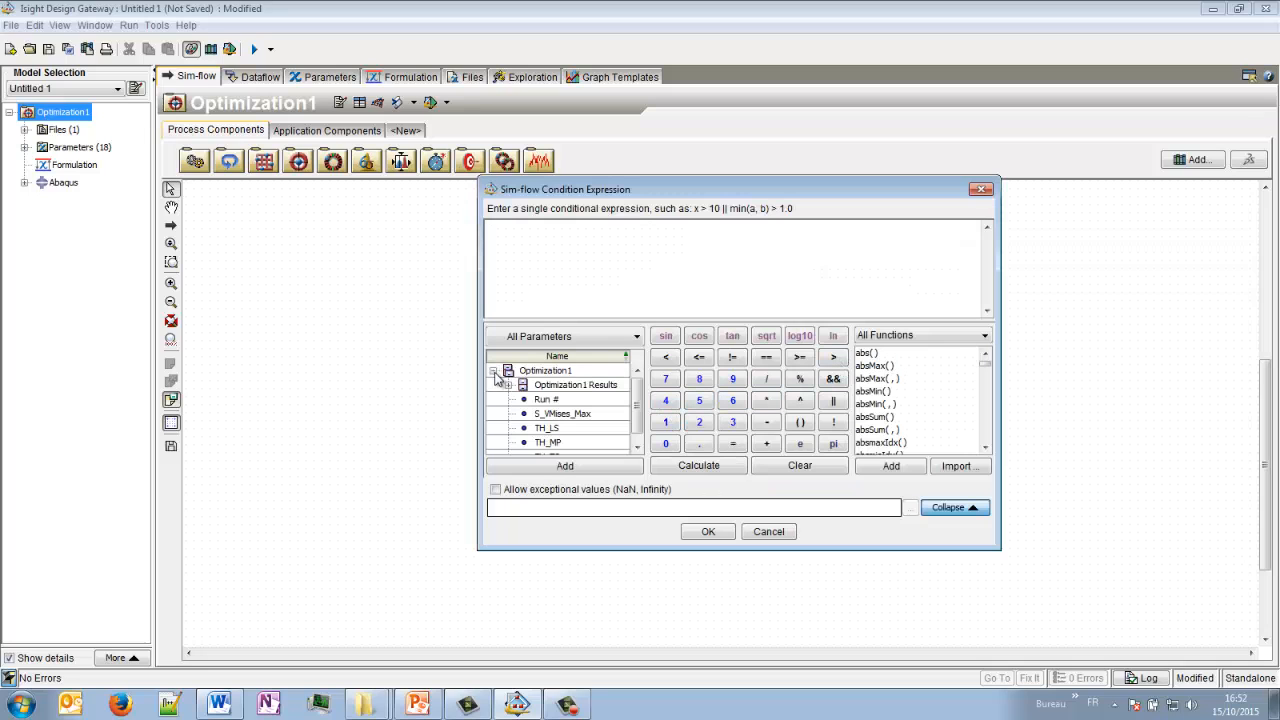
drag(638, 411, 643, 421)
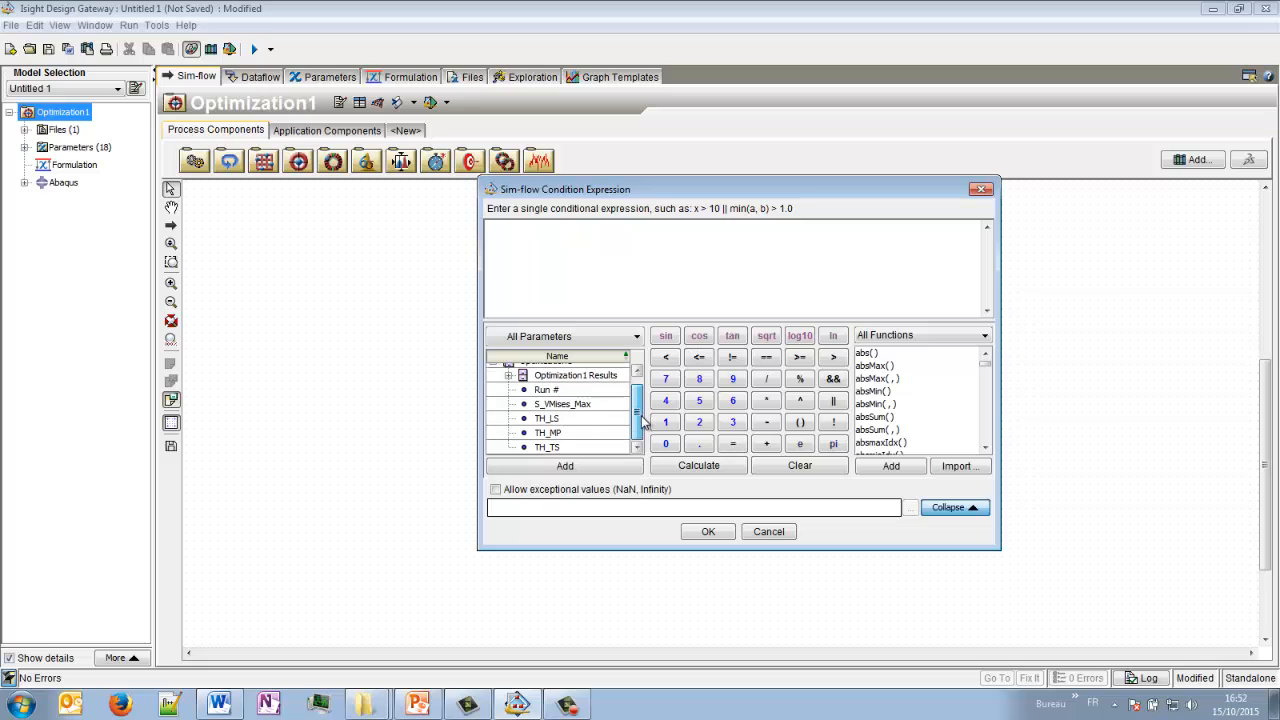
double_click(561, 421)
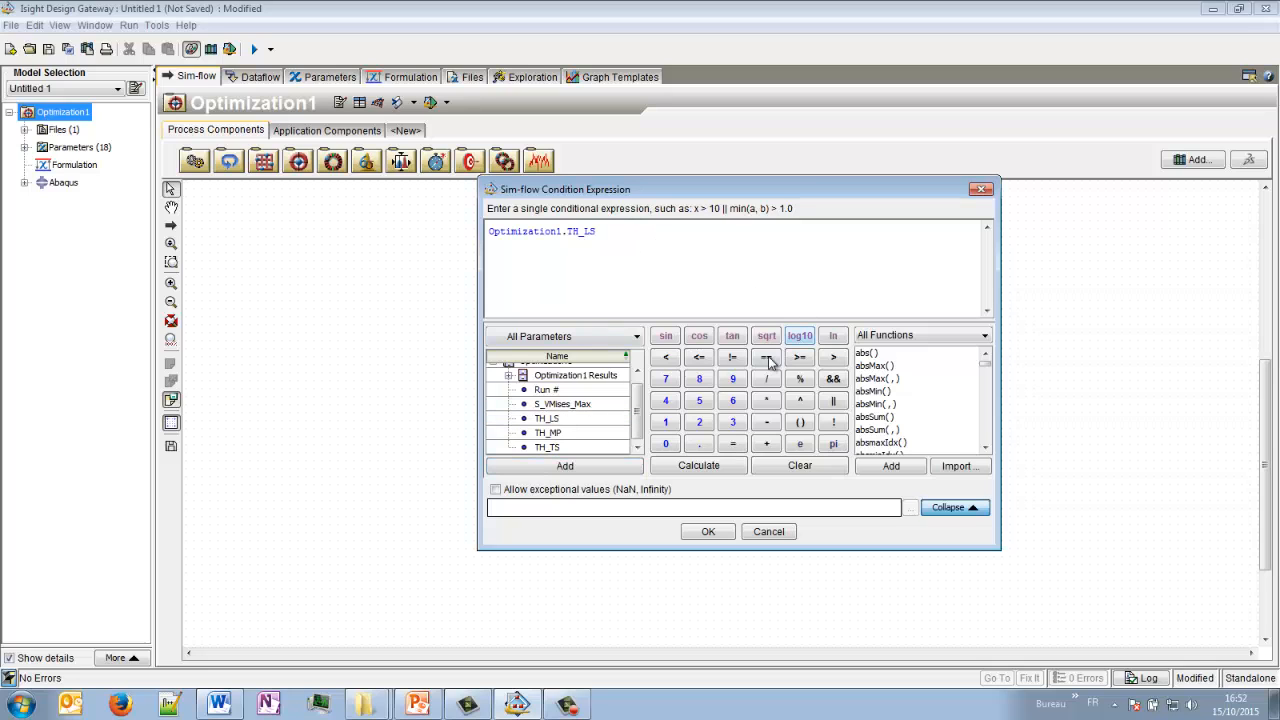
click(699, 357)
click(550, 433)
click(565, 466)
click(833, 379)
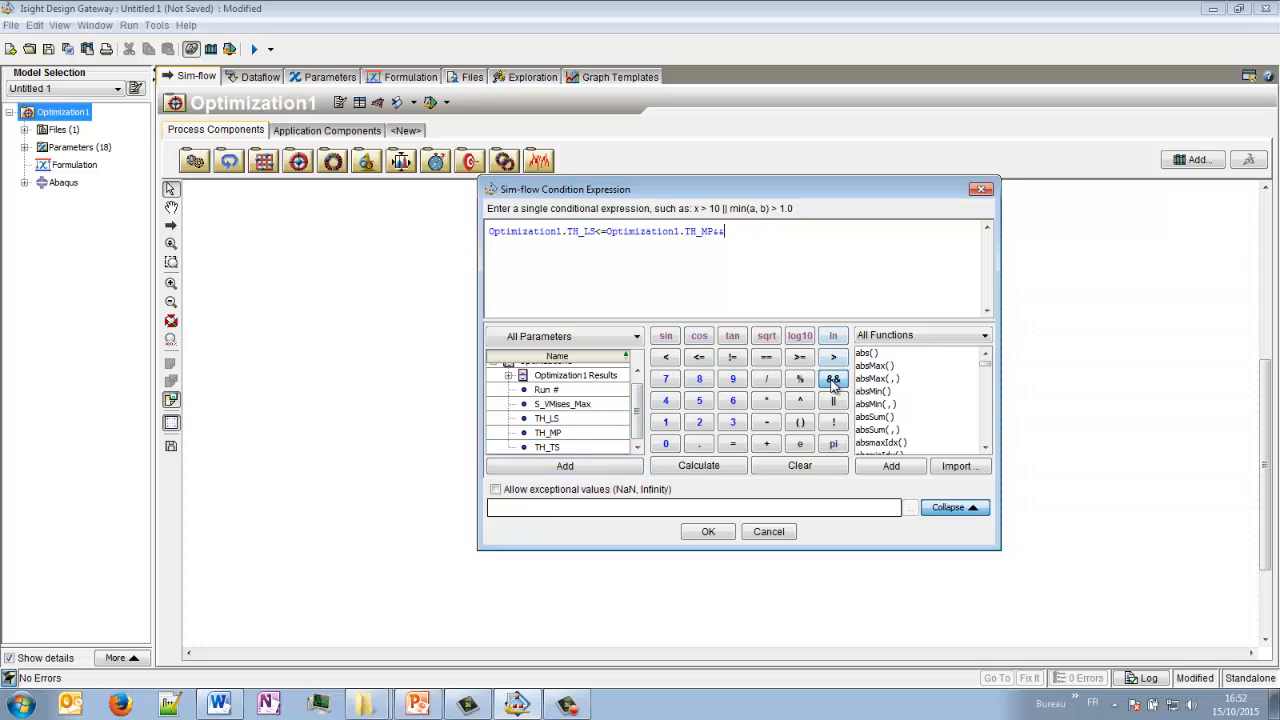
- Complete the condition with Optimization1.TH_TS<=Optimization1.TH_MP and accept the expression and the sim-flow conditions
double_click(568, 450)
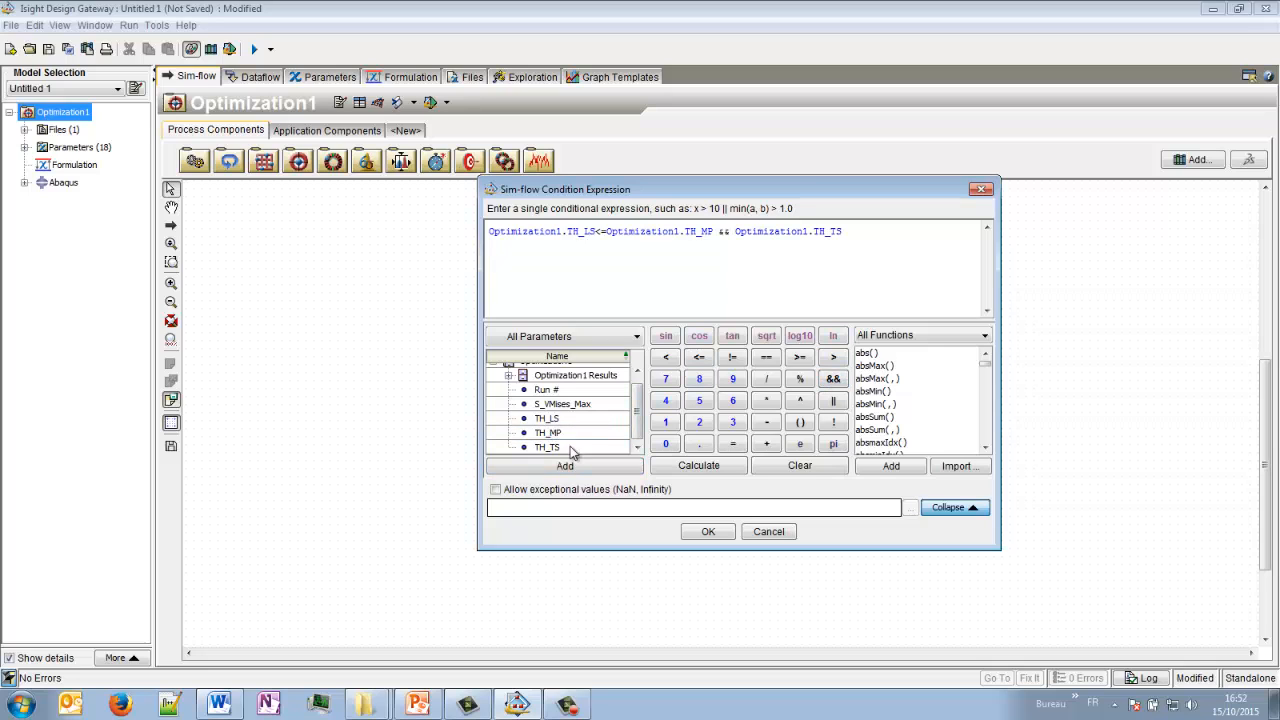
click(701, 360)
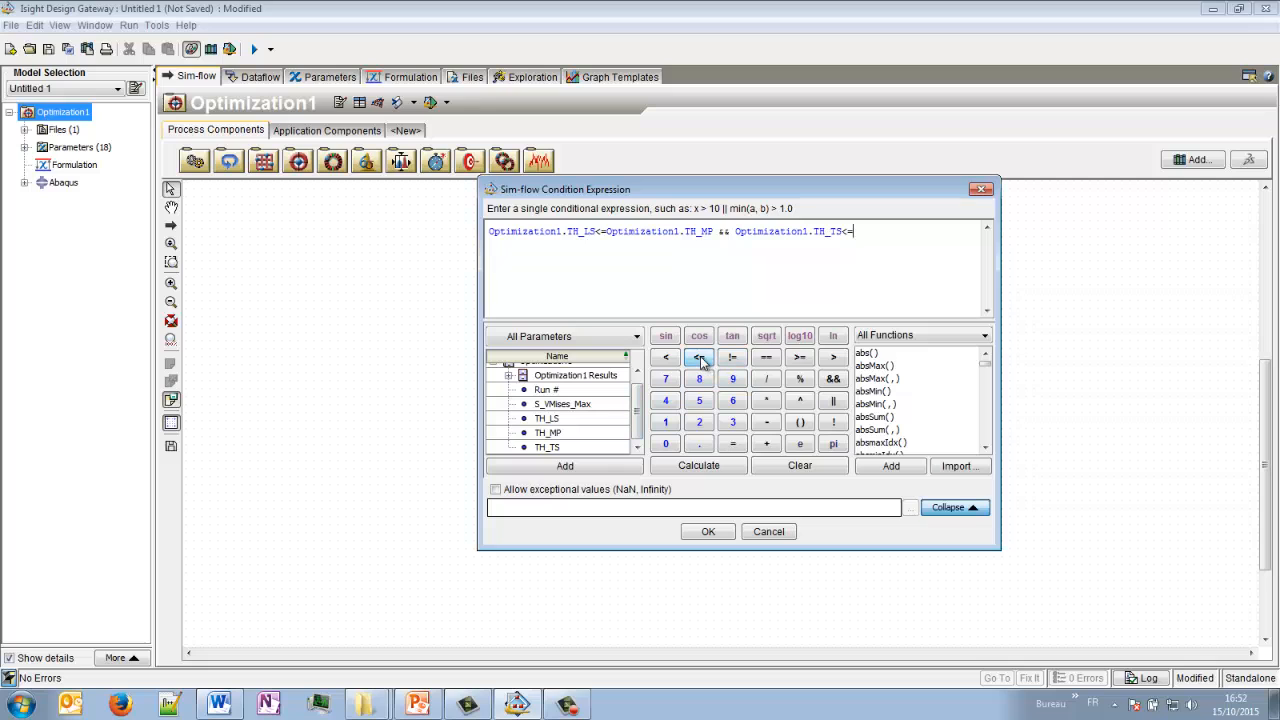
double_click(549, 434)
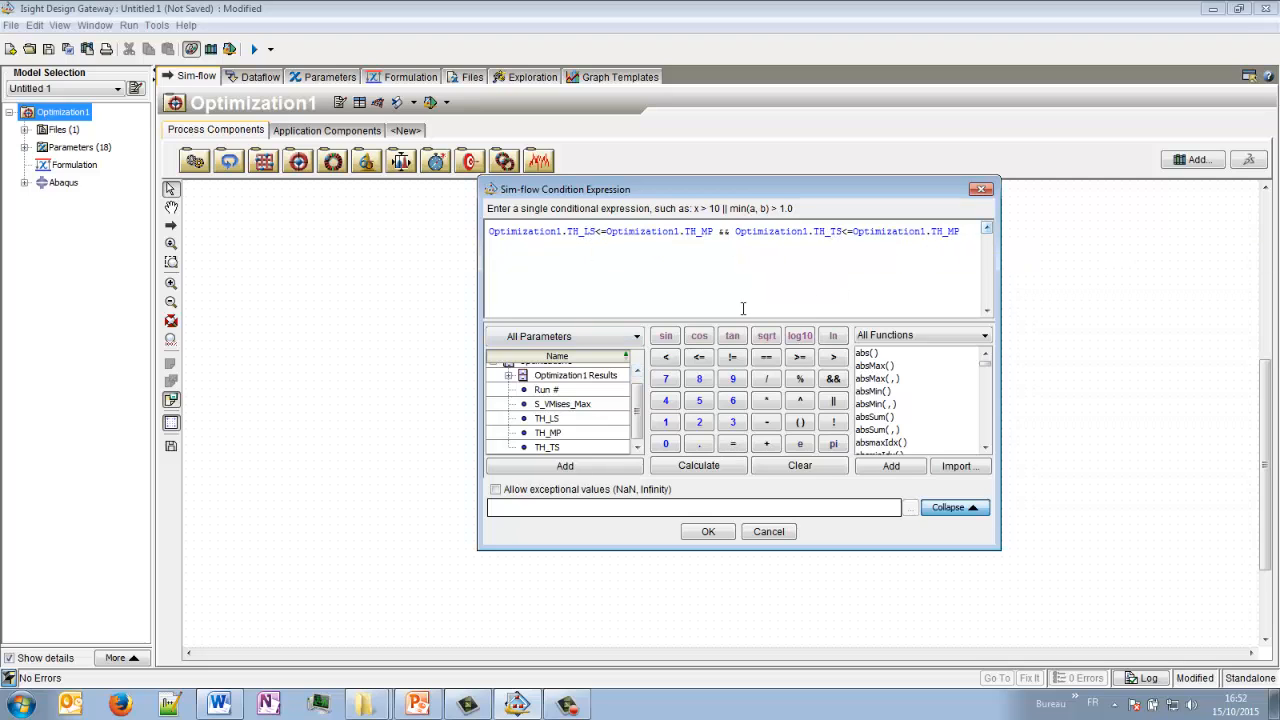
click(710, 531)
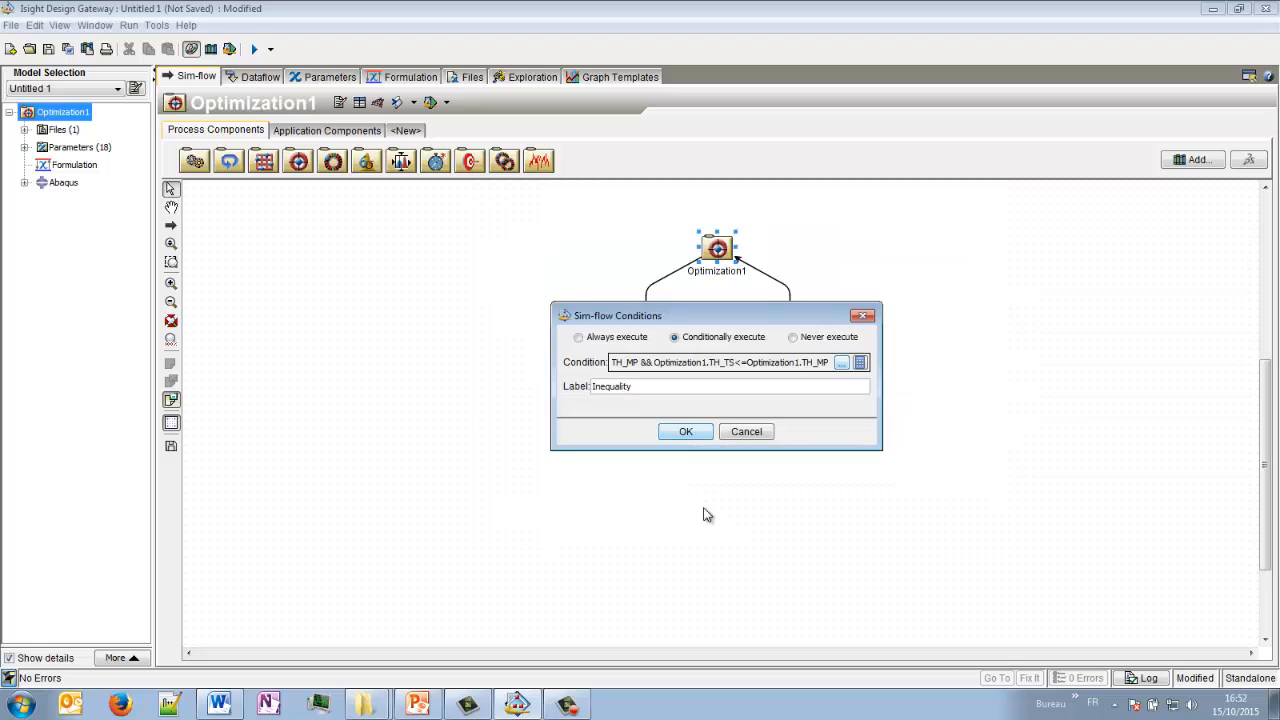
click(688, 433)
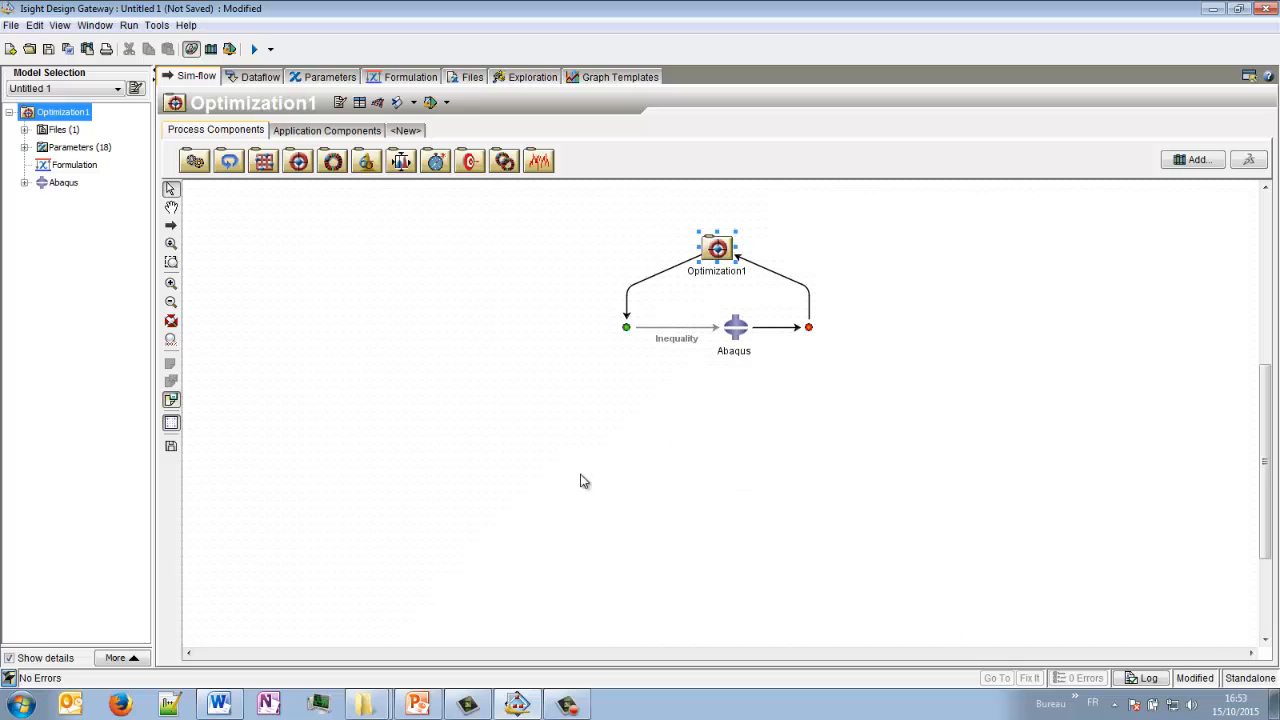
- Run the model and examine the Optimization1 iteration history, including the highlighted best design and the final runs
click(255, 50)
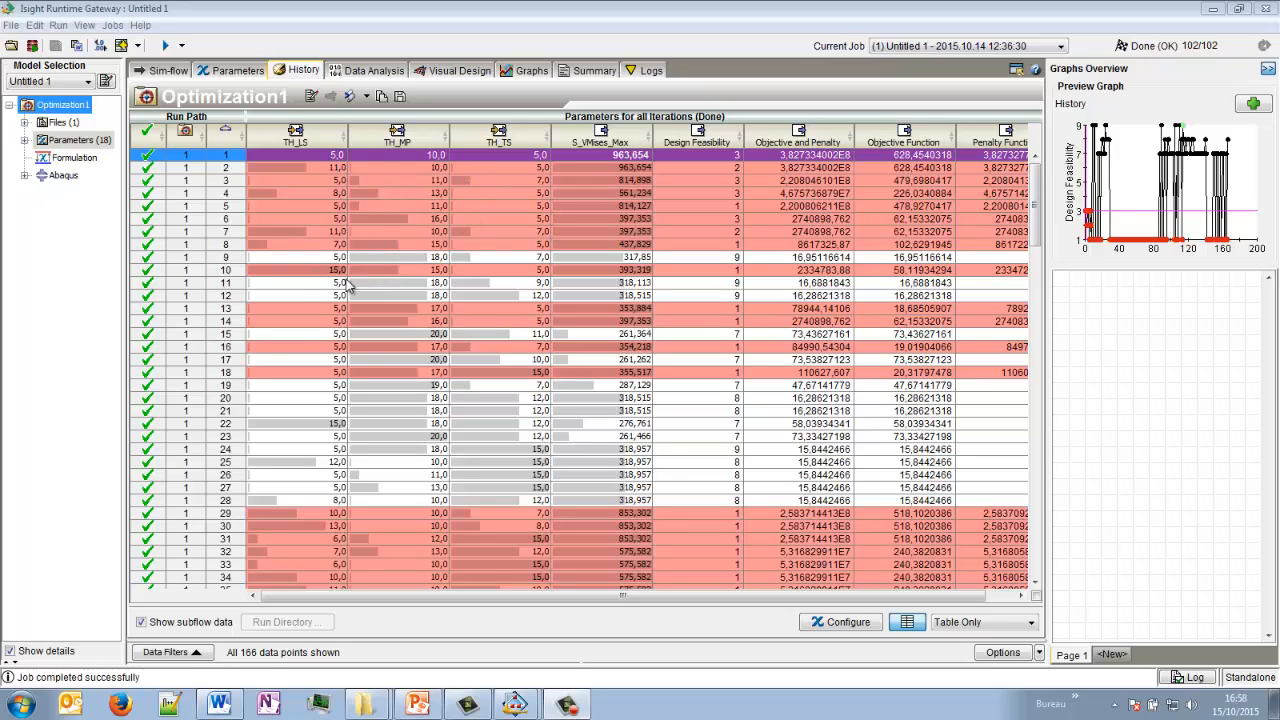
click(312, 296)
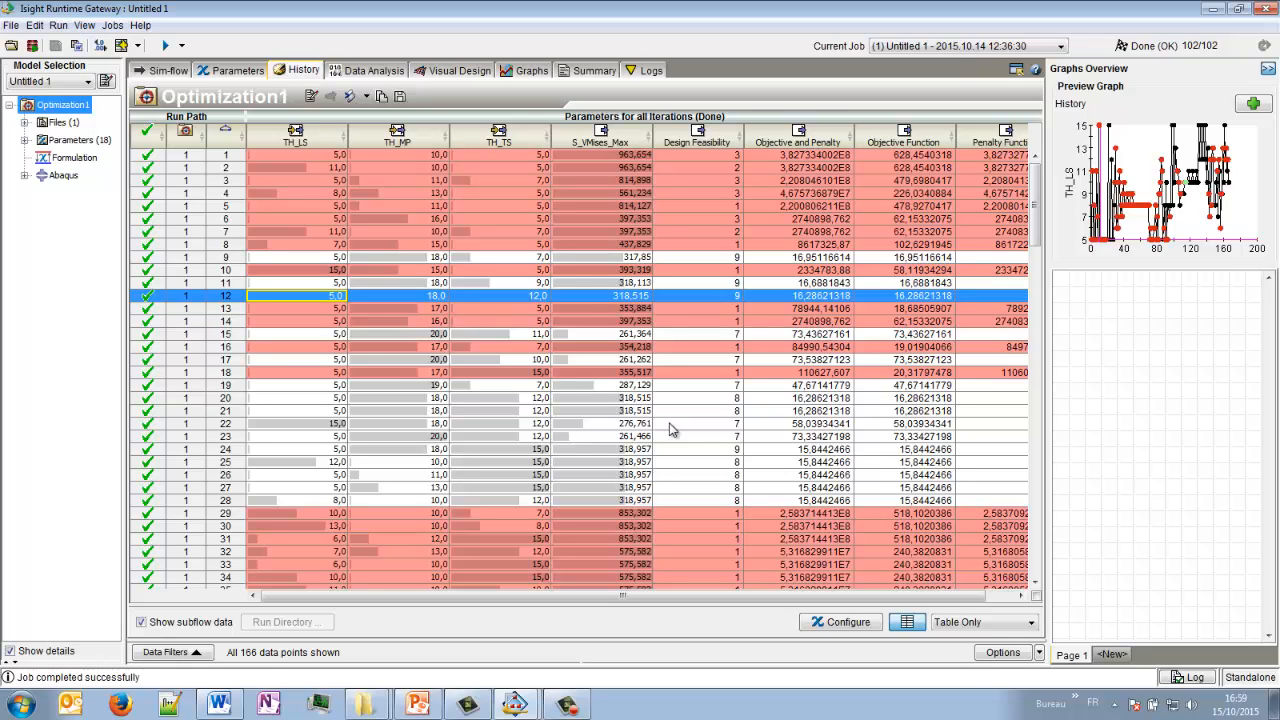
scroll(760, 385, down, 17)
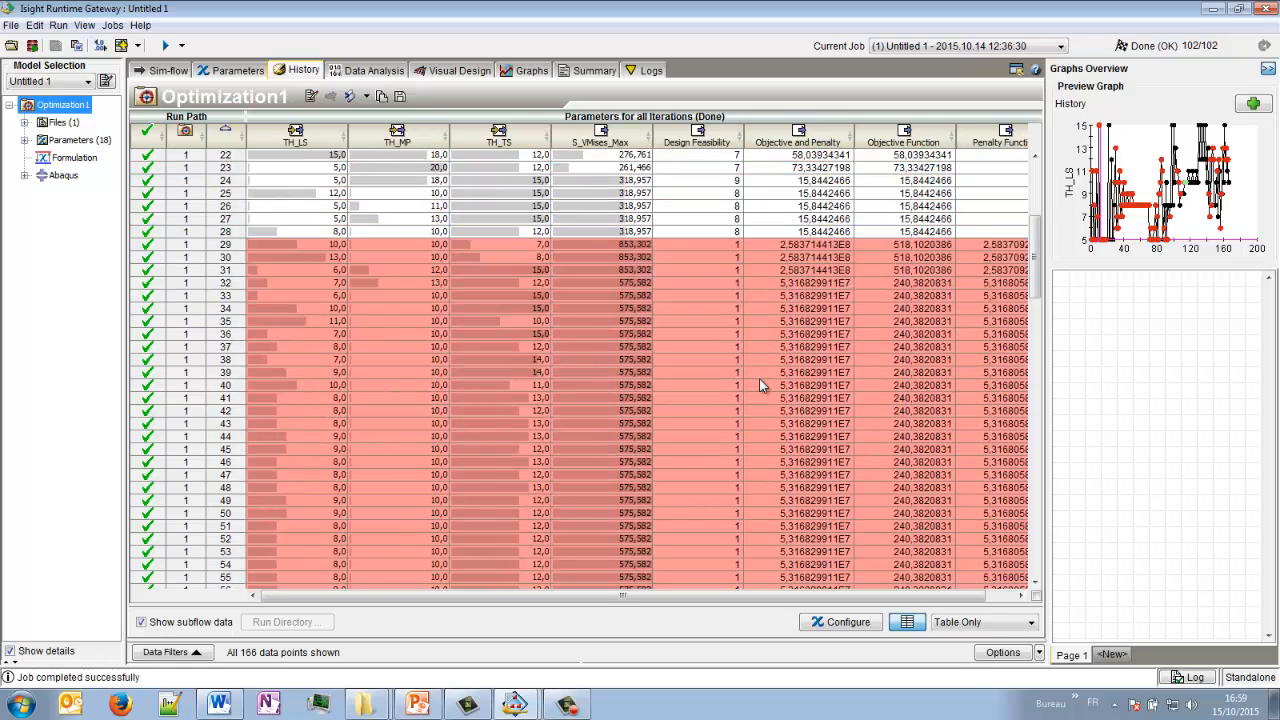
scroll(759, 382, down, 16)
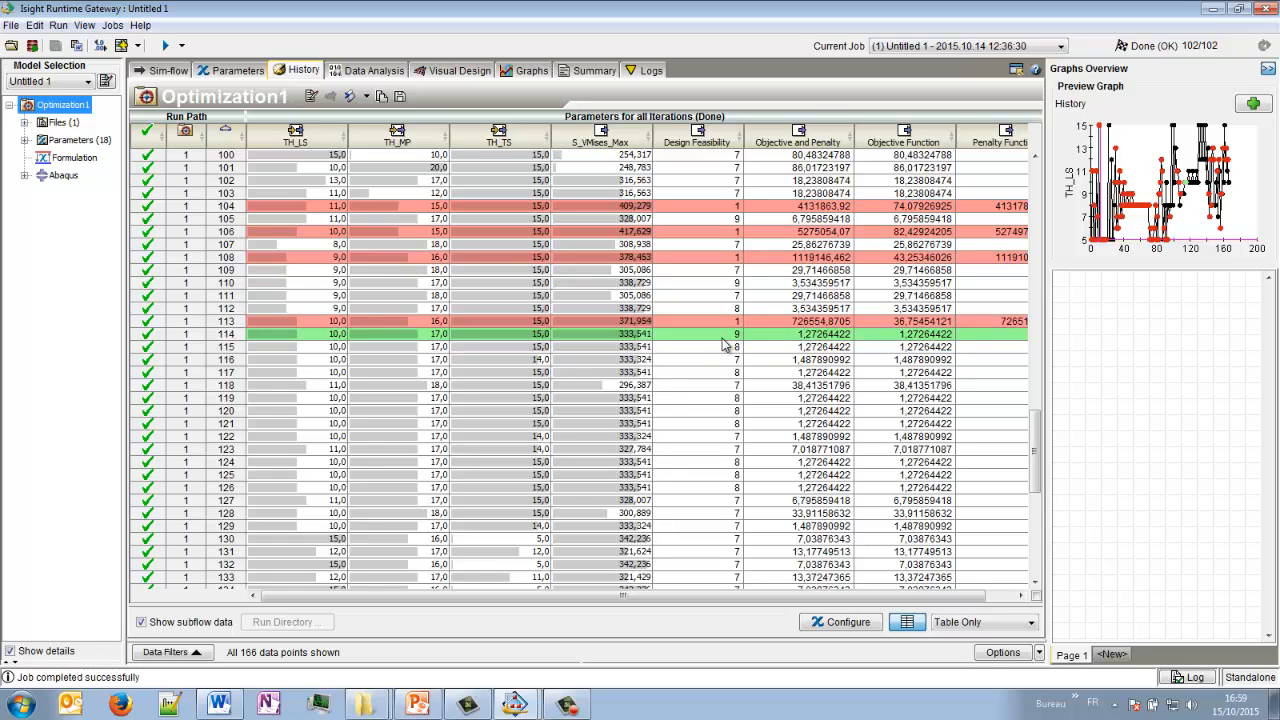
scroll(709, 449, down, 11)
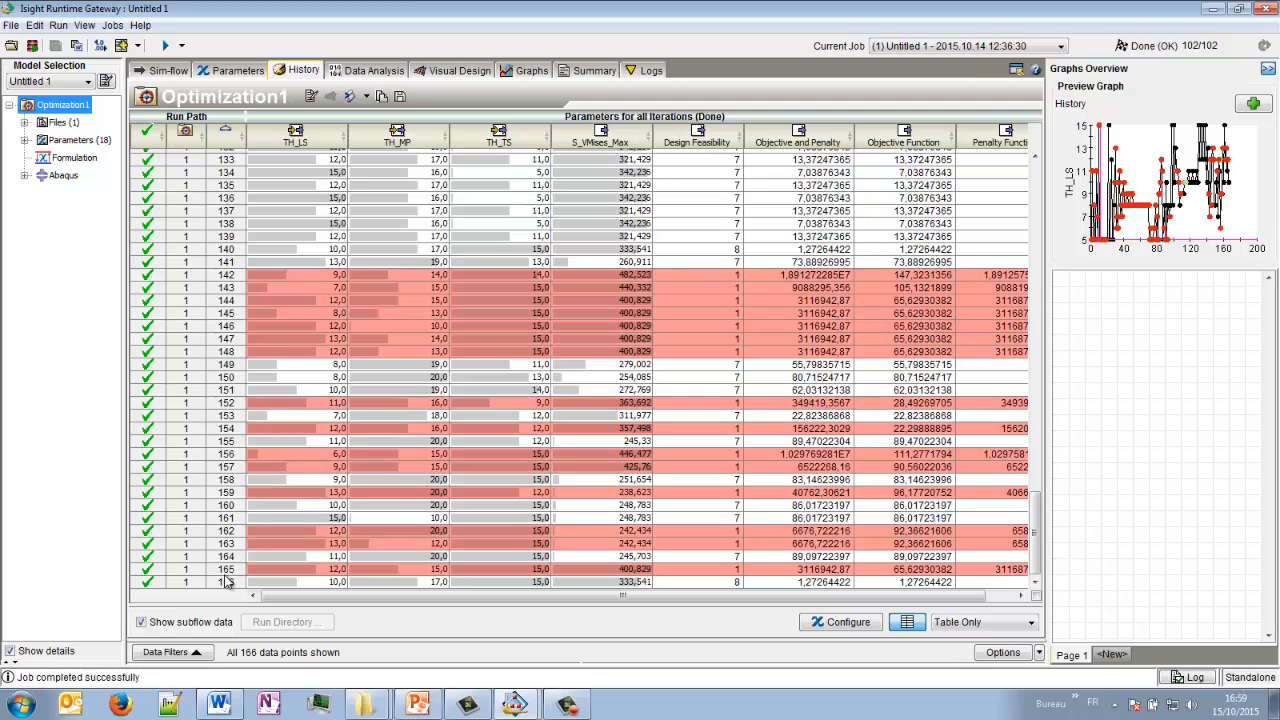
scroll(525, 463, up, 14)
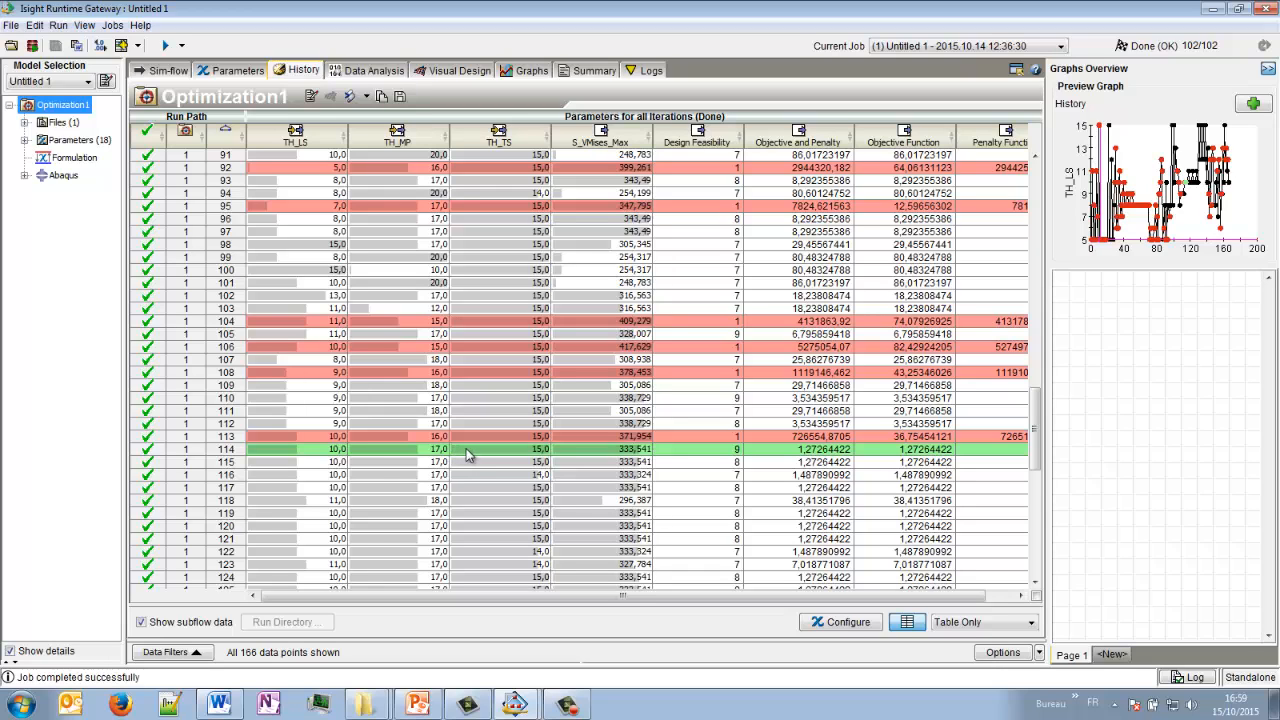
scroll(468, 460, down, 2)
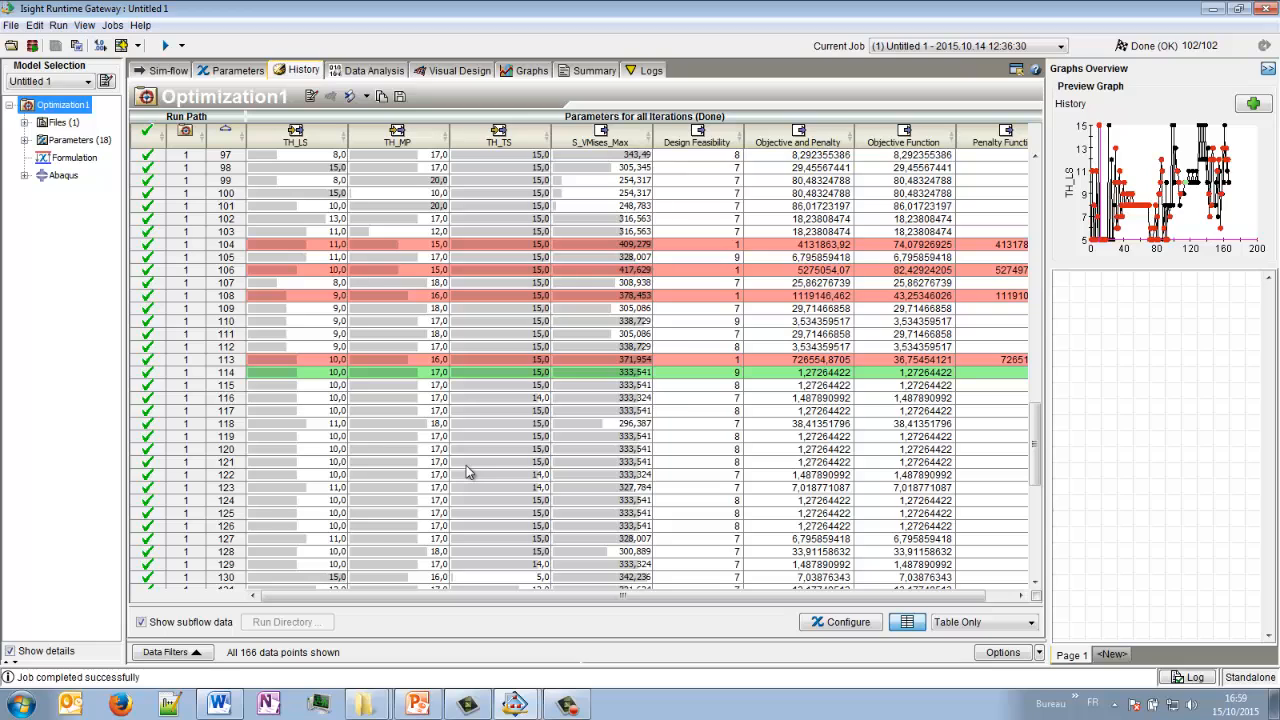
scroll(468, 472, down, 2)
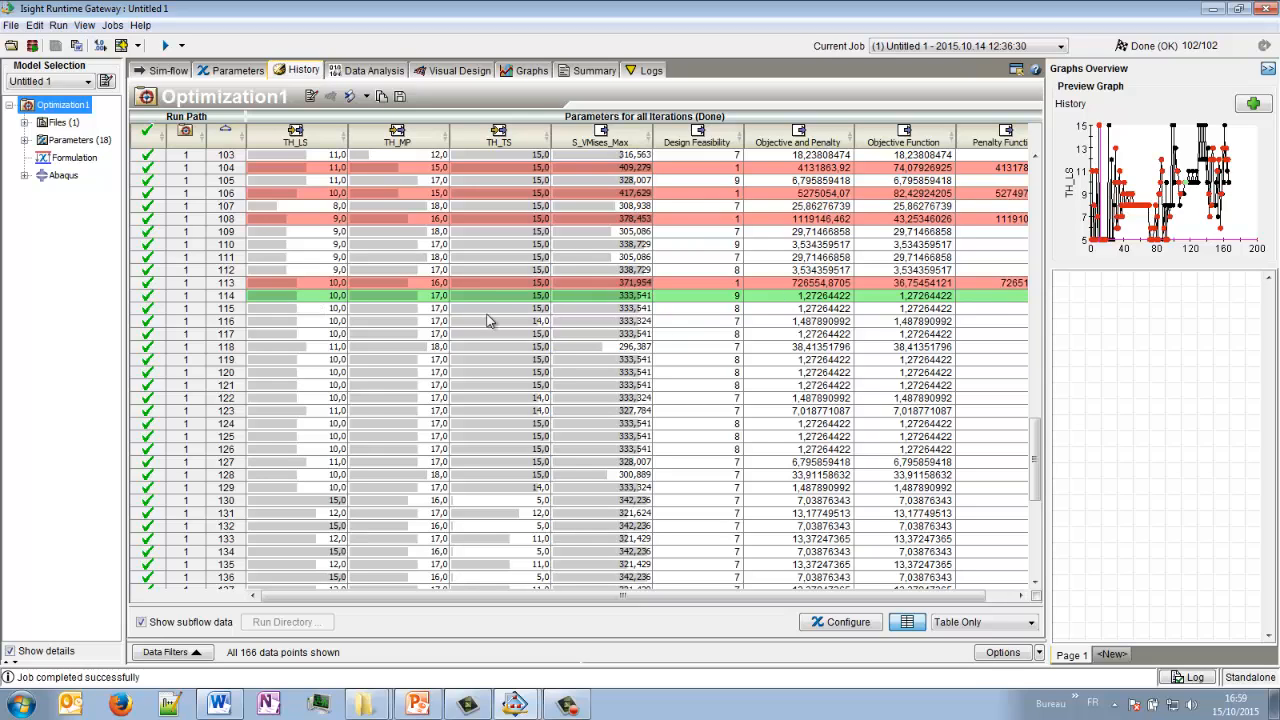
- Examine the Abaqus component's run history, comparing thicknesses and S_VMises_Max of the green-highlighted run 114 with runs 115 and 117
click(63, 175)
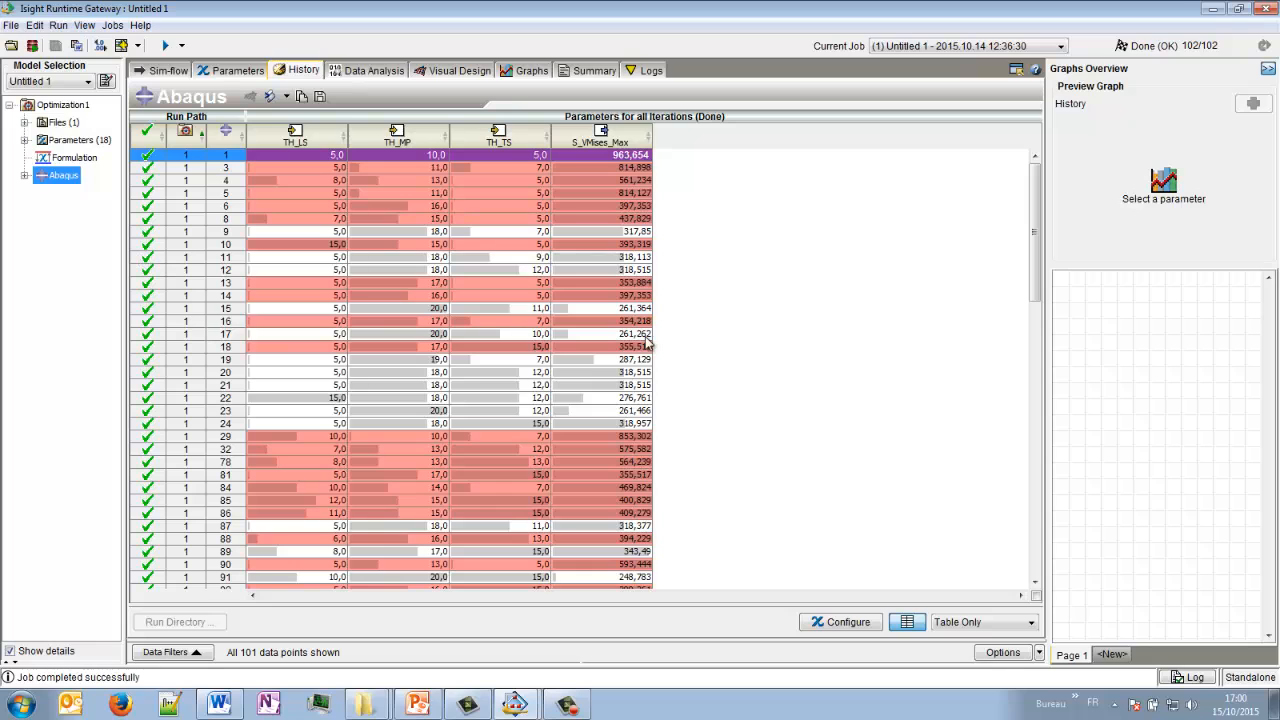
scroll(404, 303, down, 20)
scroll(404, 303, down, 7)
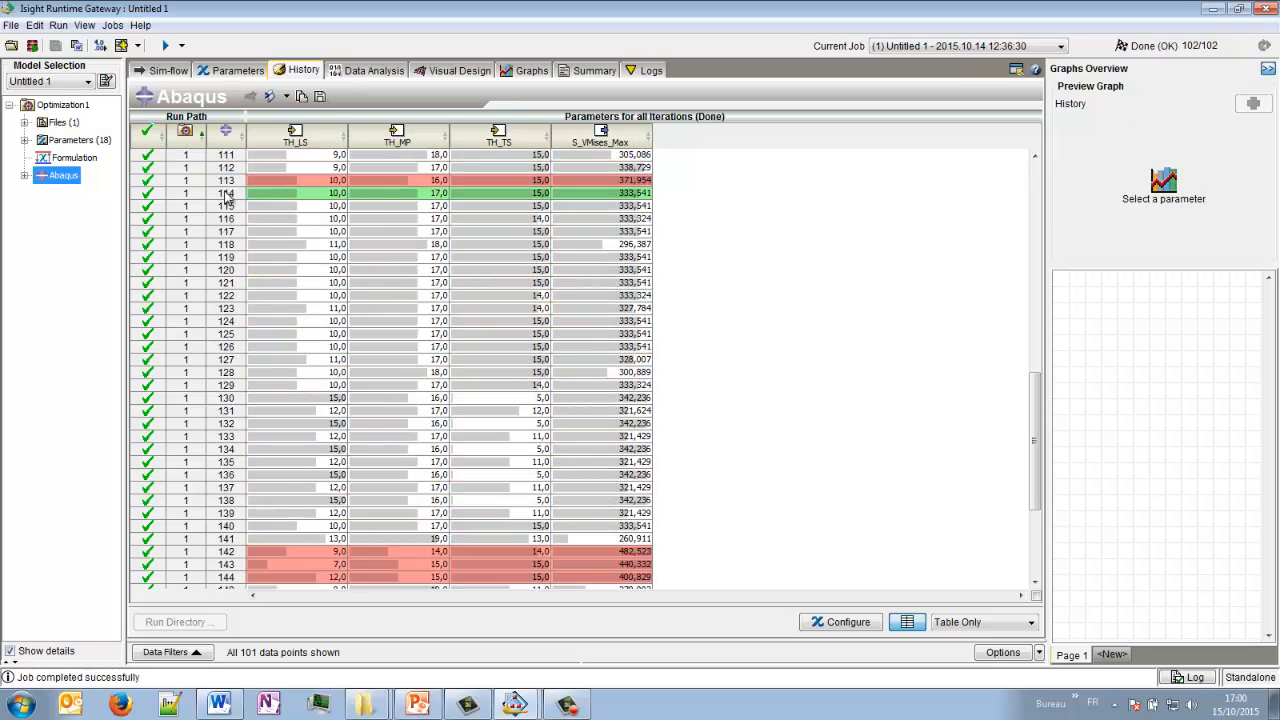
click(330, 197)
click(622, 195)
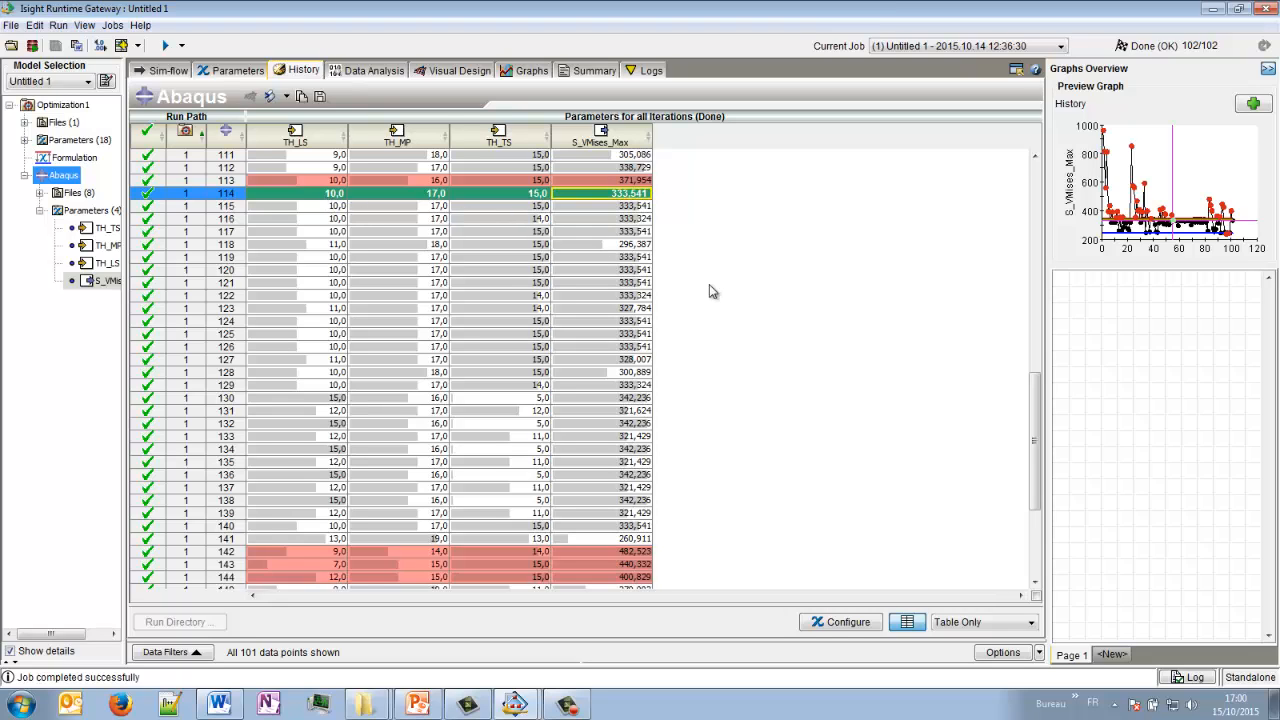
click(337, 207)
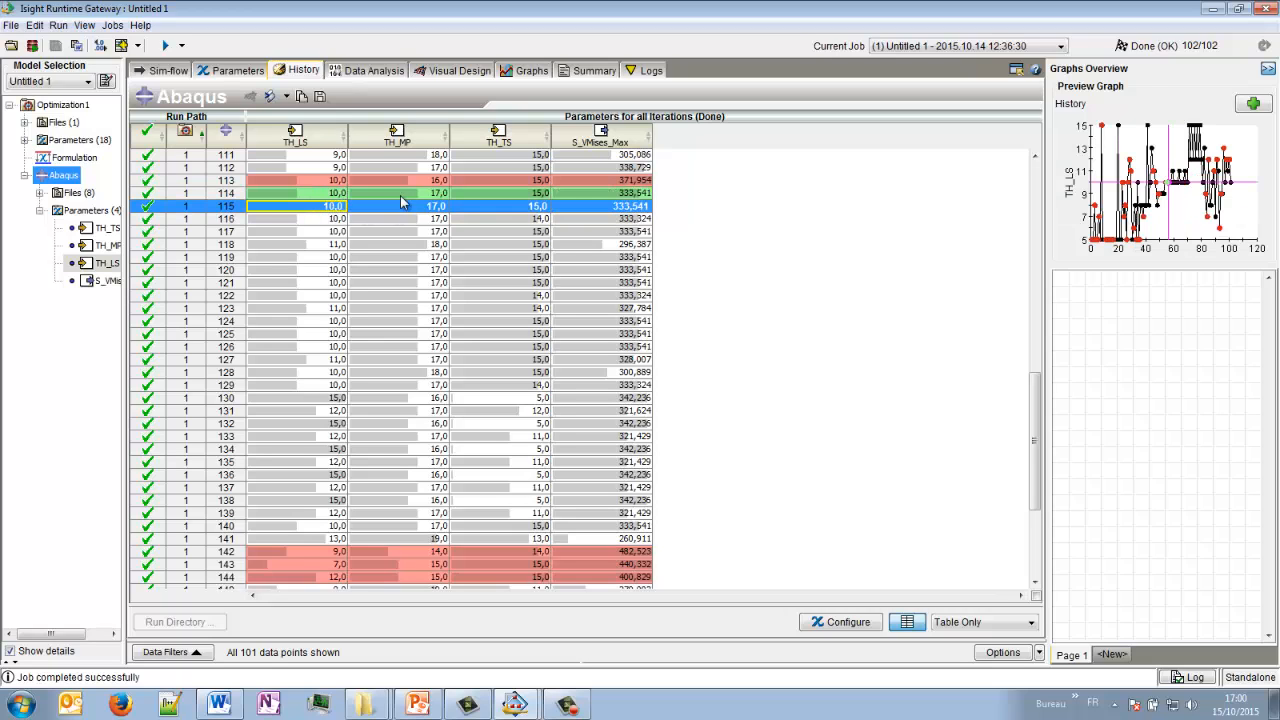
click(560, 232)
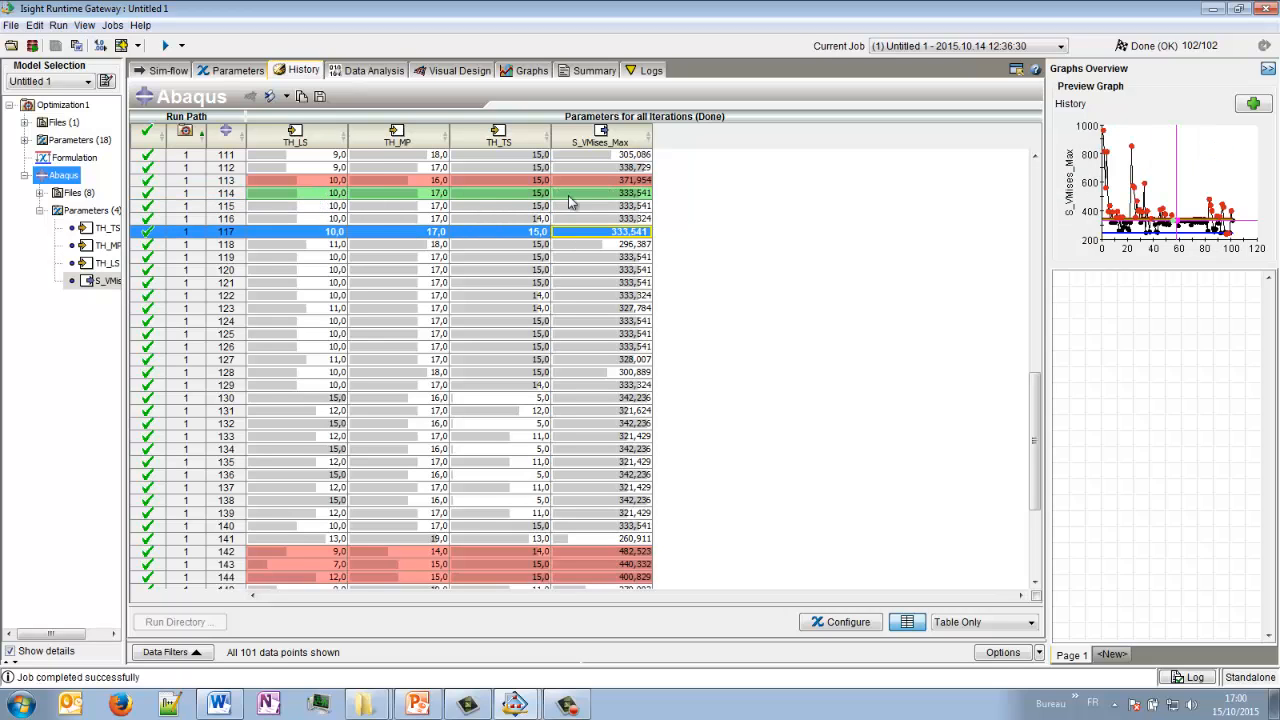